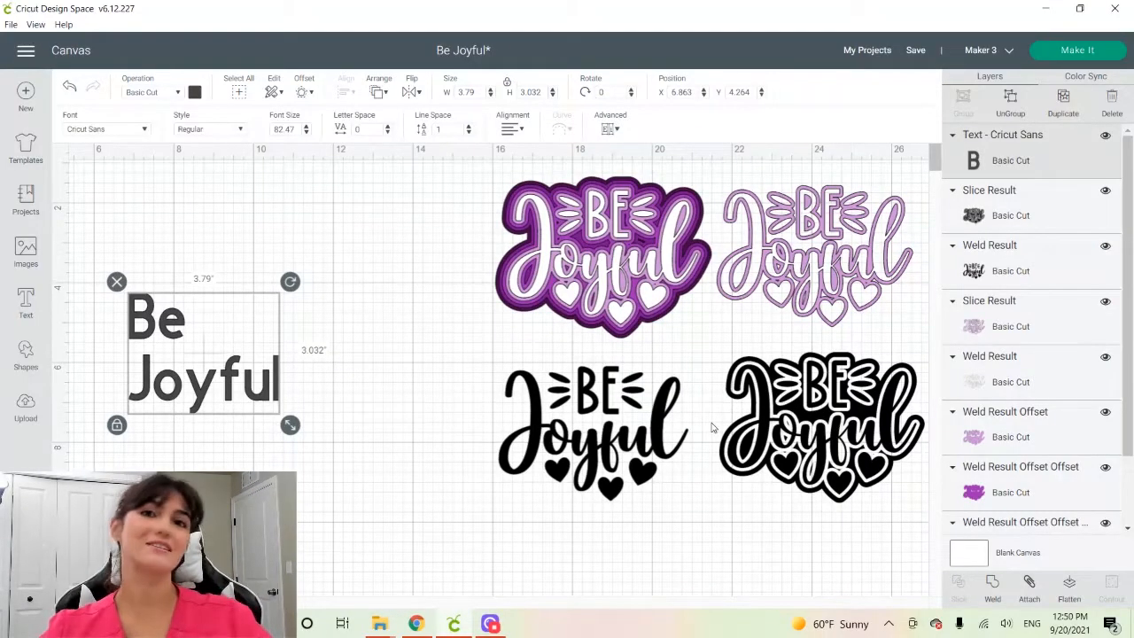
Open a new maximized Design Space window and start a new blank project
click(4, 28)
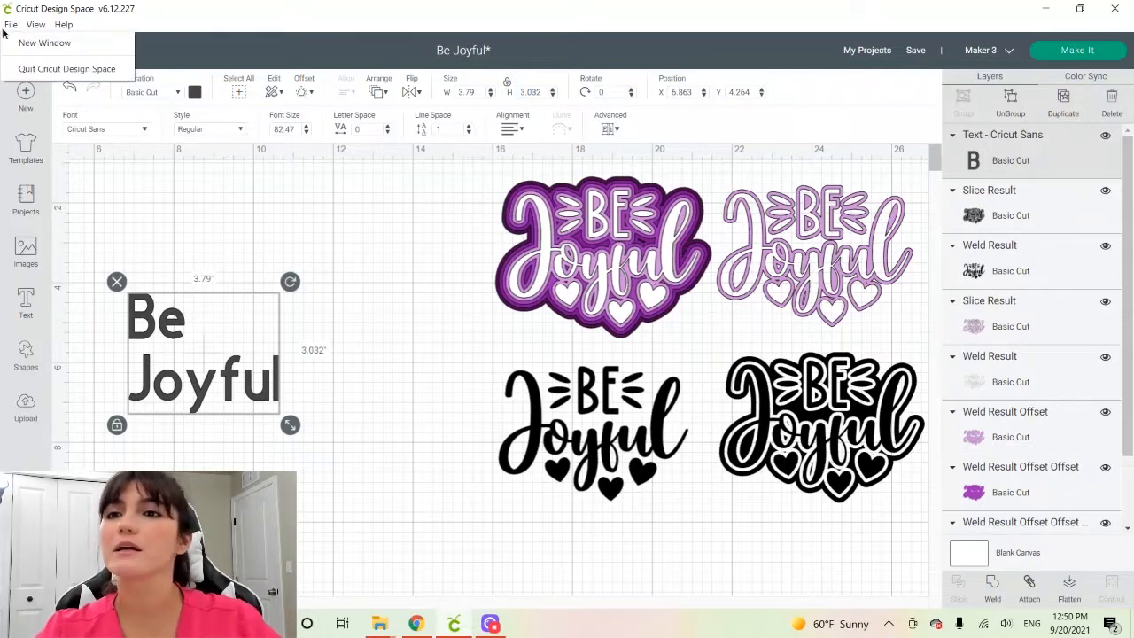
click(19, 48)
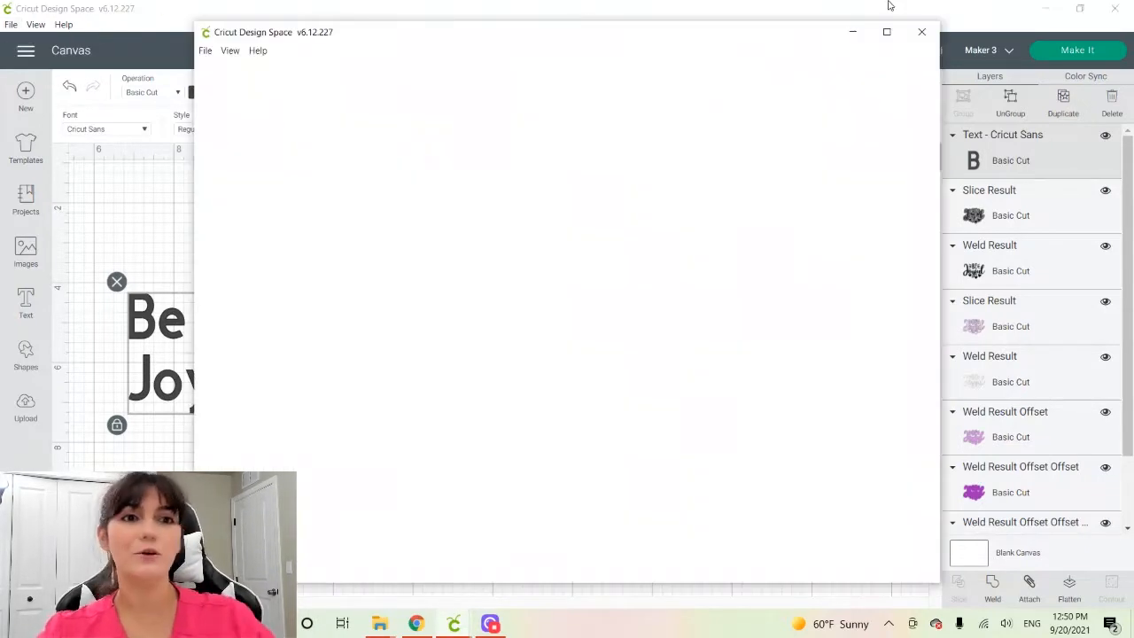
click(887, 30)
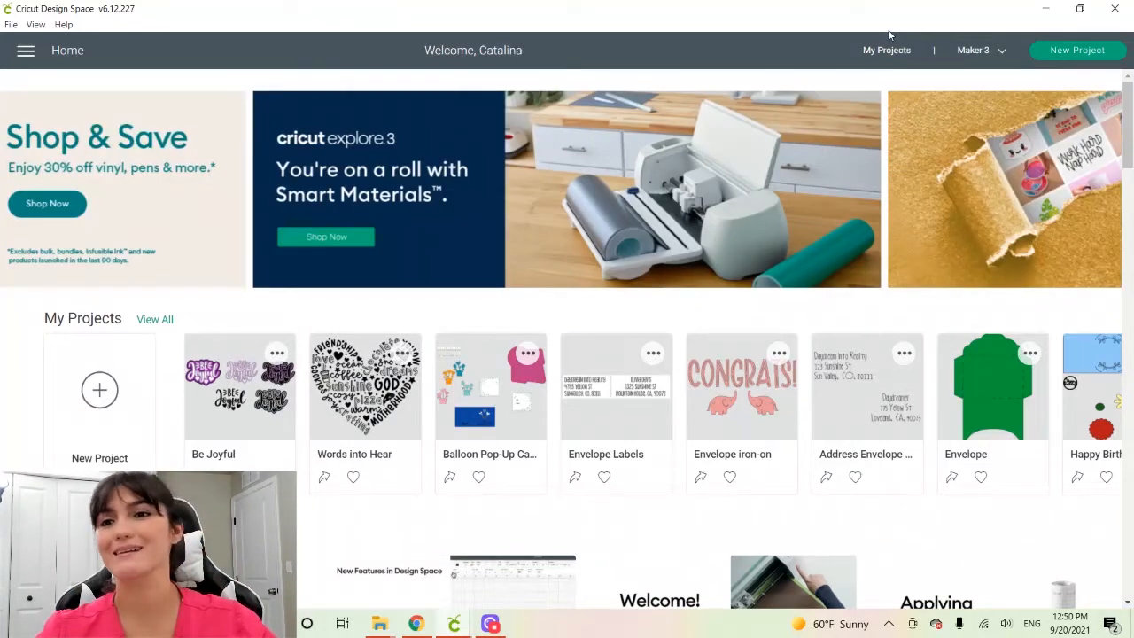
click(11, 24)
click(94, 447)
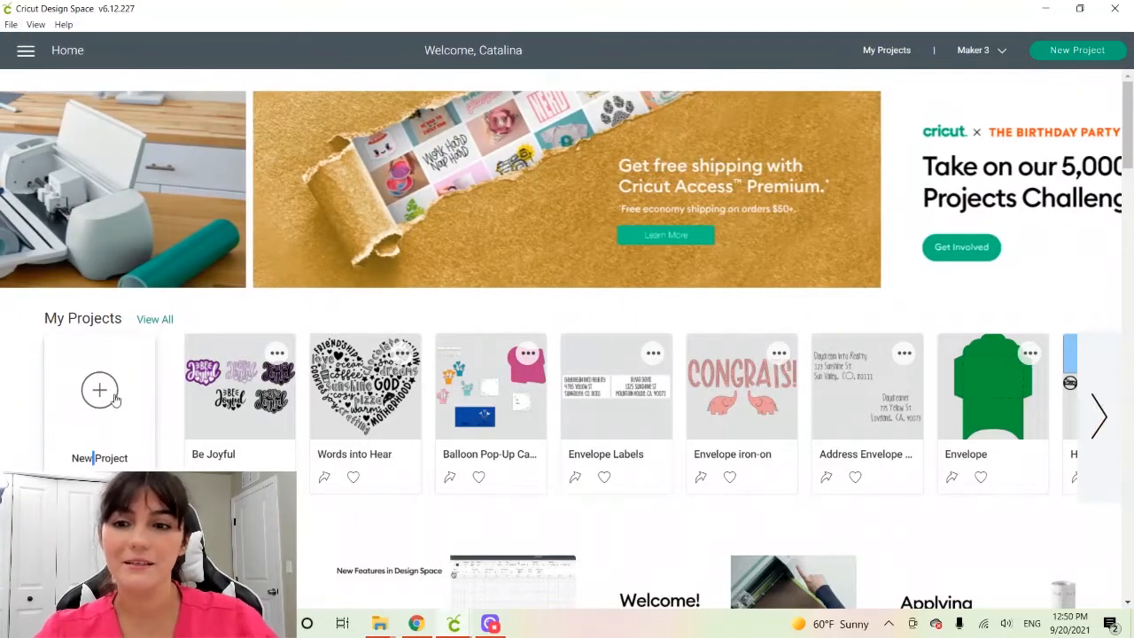
click(115, 401)
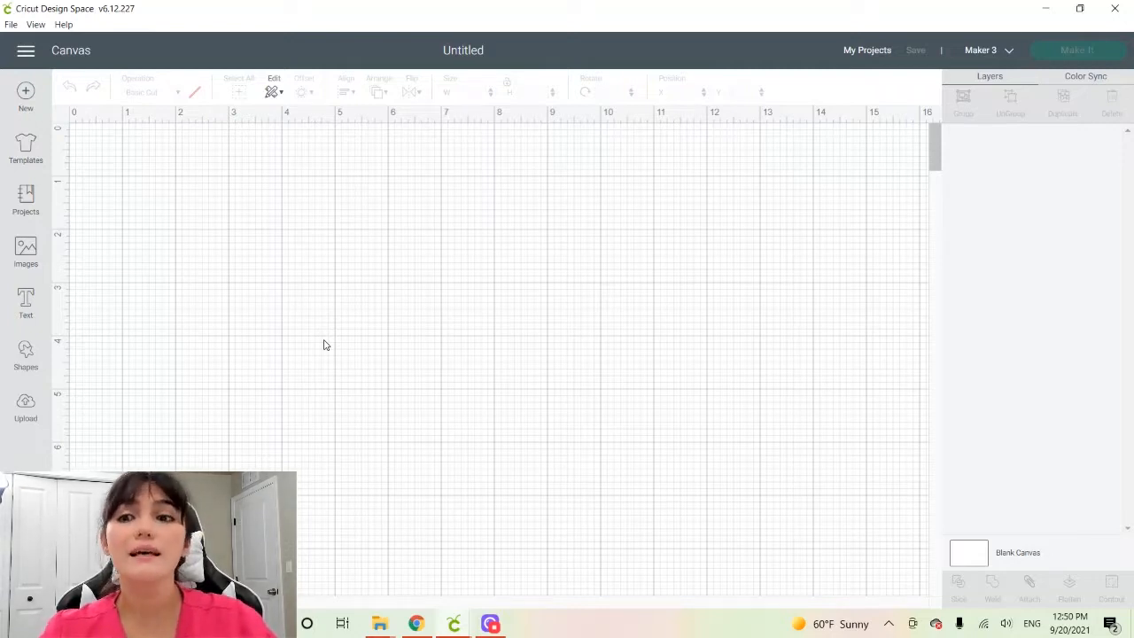
Add the text "Be" and "Joyful" on two lines and move it to about X 6.17, Y 2.94 on the canvas
click(27, 321)
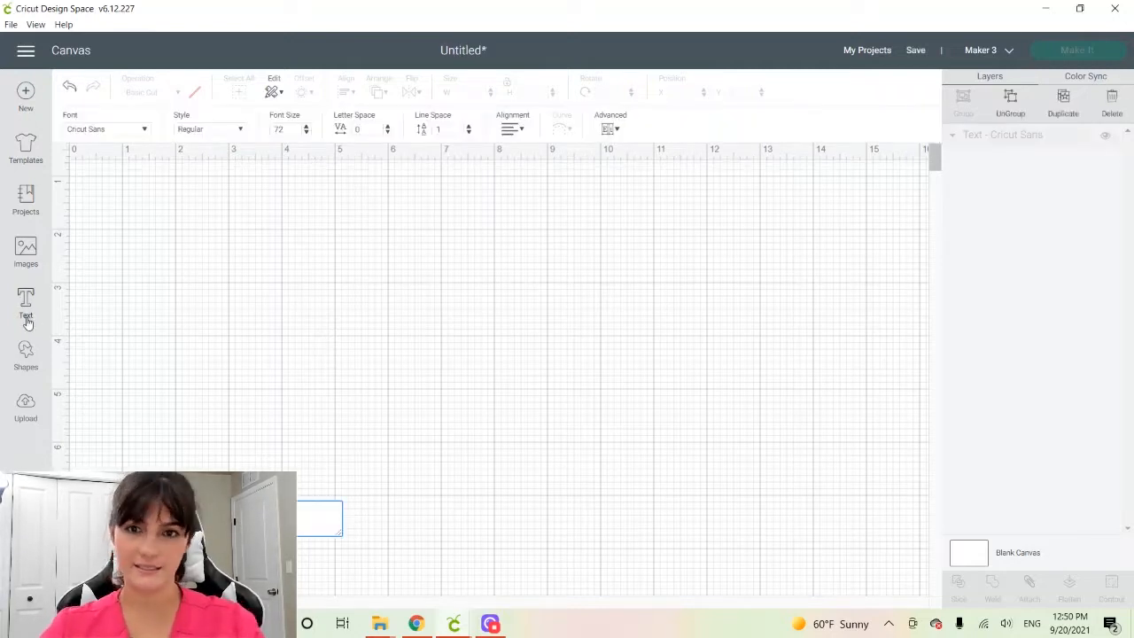
text(Be)
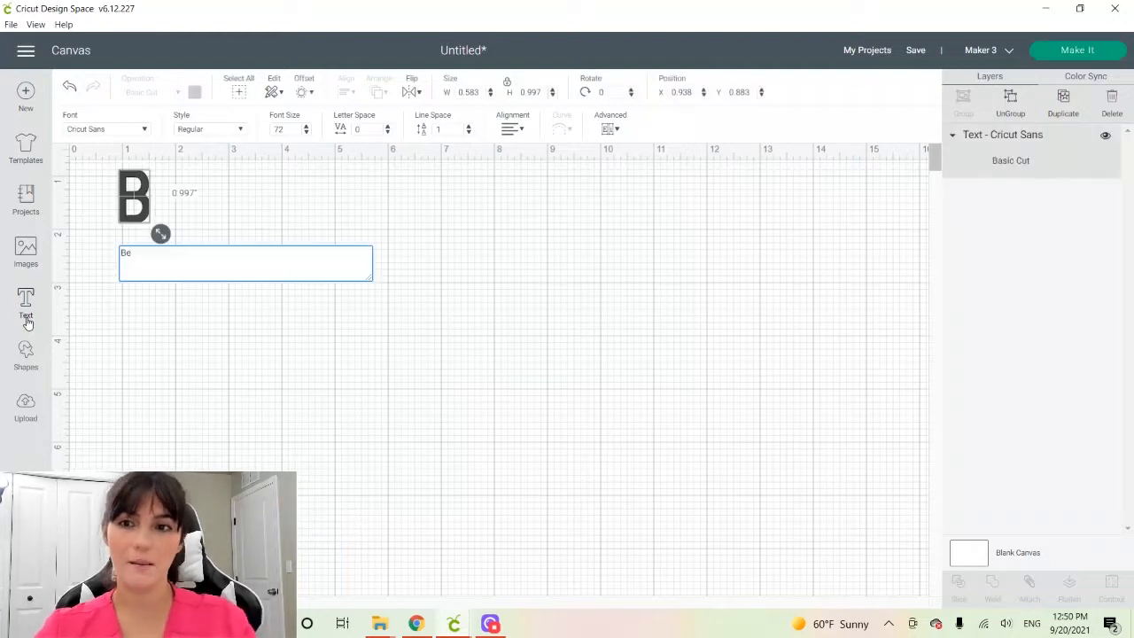
key(Return)
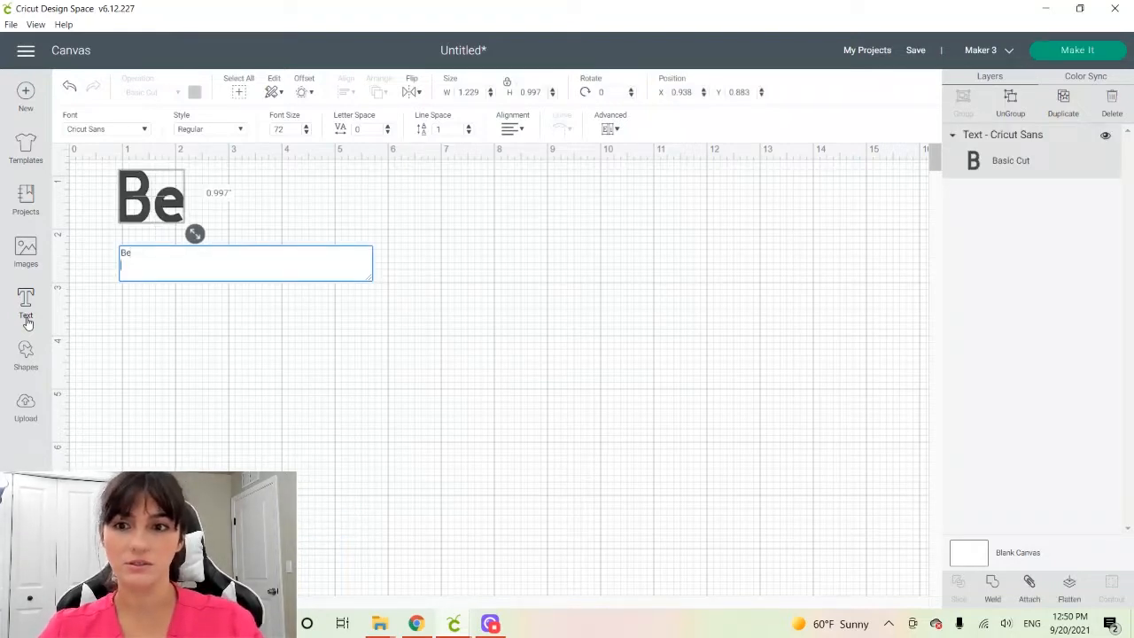
text(Joyful)
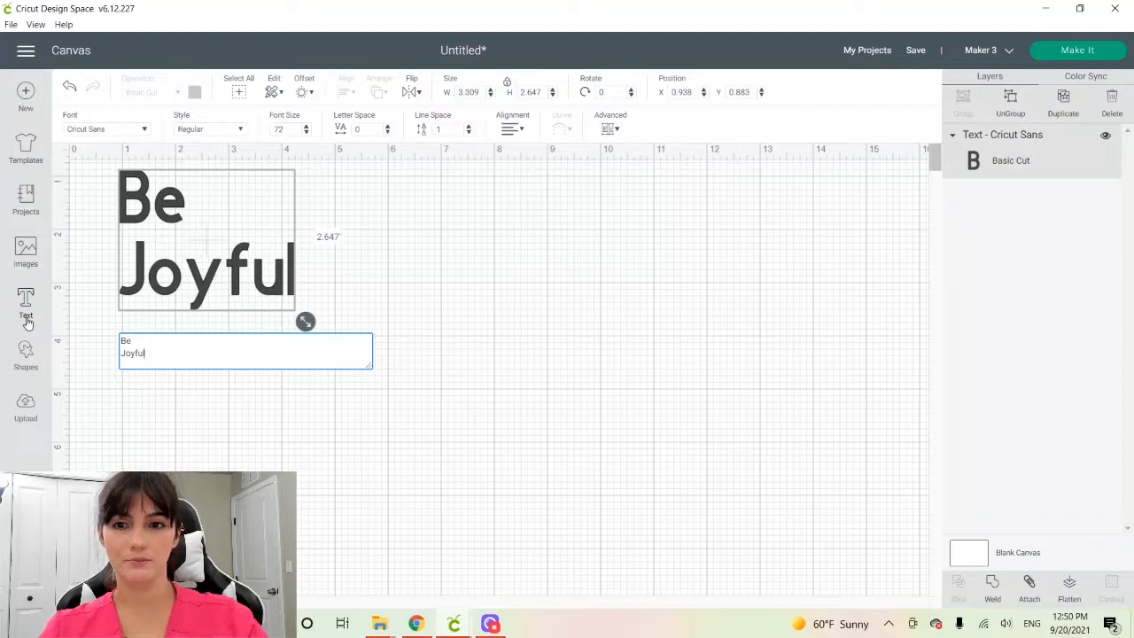
drag(221, 299, 498, 410)
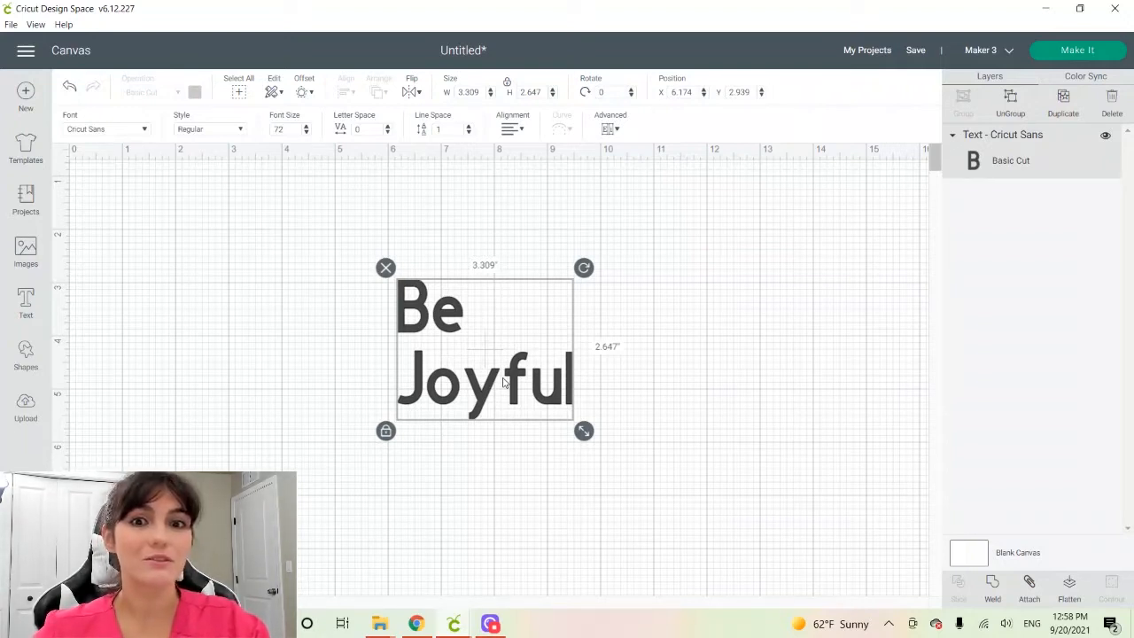
Ungroup the text to lines and move "Be" so it sits centered above "Joyful", at about X 7.26, Y 2.88
click(610, 128)
click(668, 172)
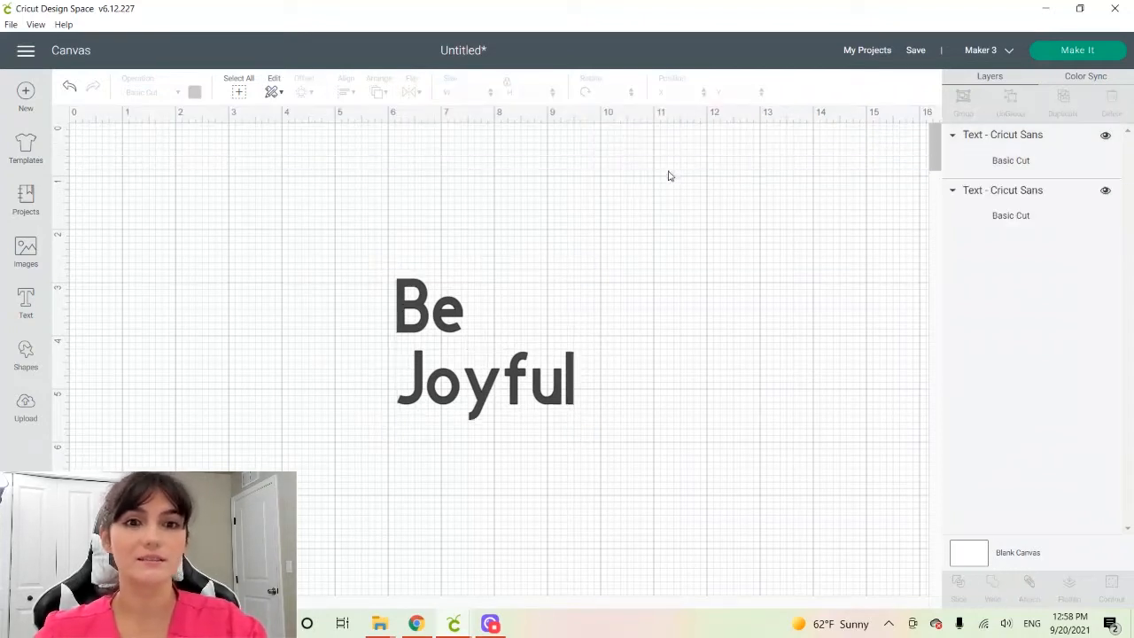
drag(413, 326, 472, 324)
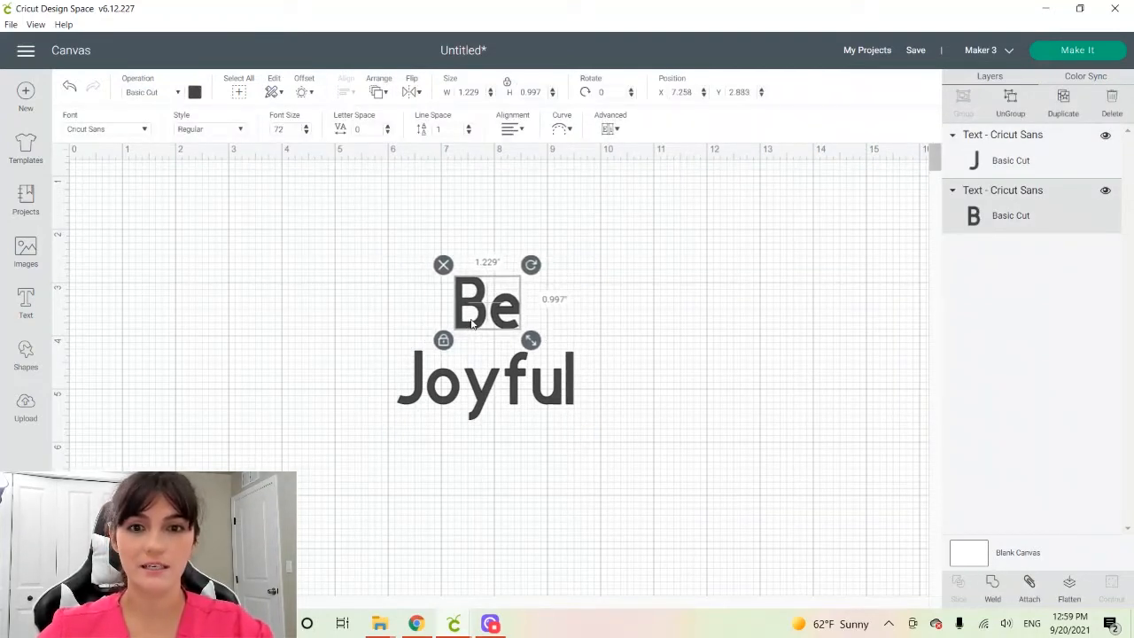
Set the font of the word "Be" to Diary Display
click(118, 131)
click(752, 97)
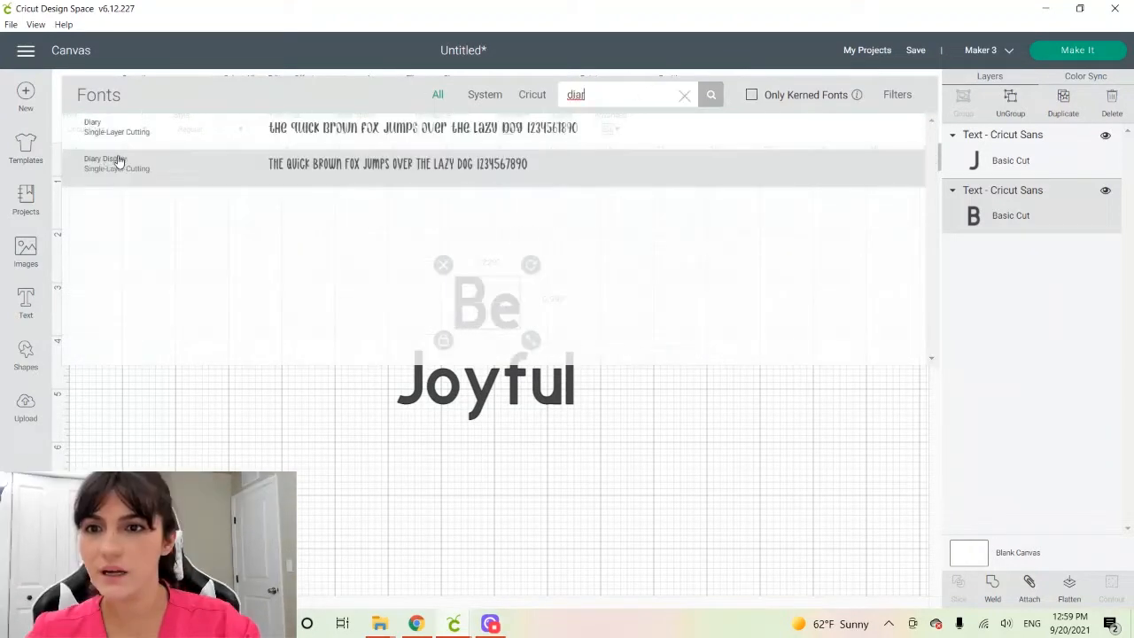
click(230, 168)
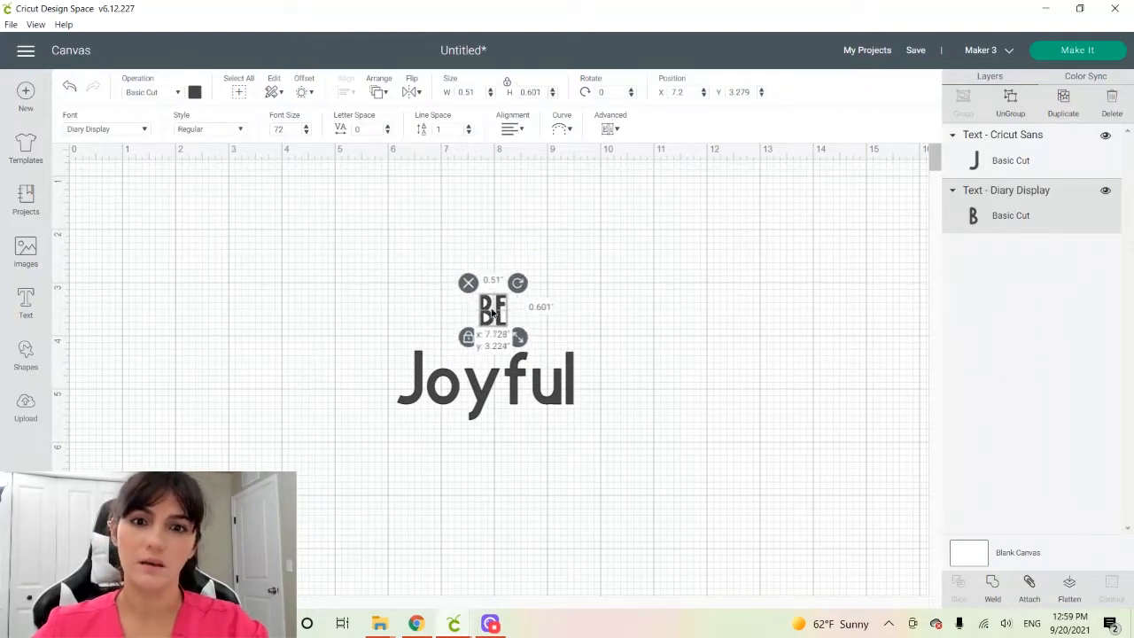
Search the fonts for "snowball" and apply the Snowball font to the word "Joyful"
click(445, 383)
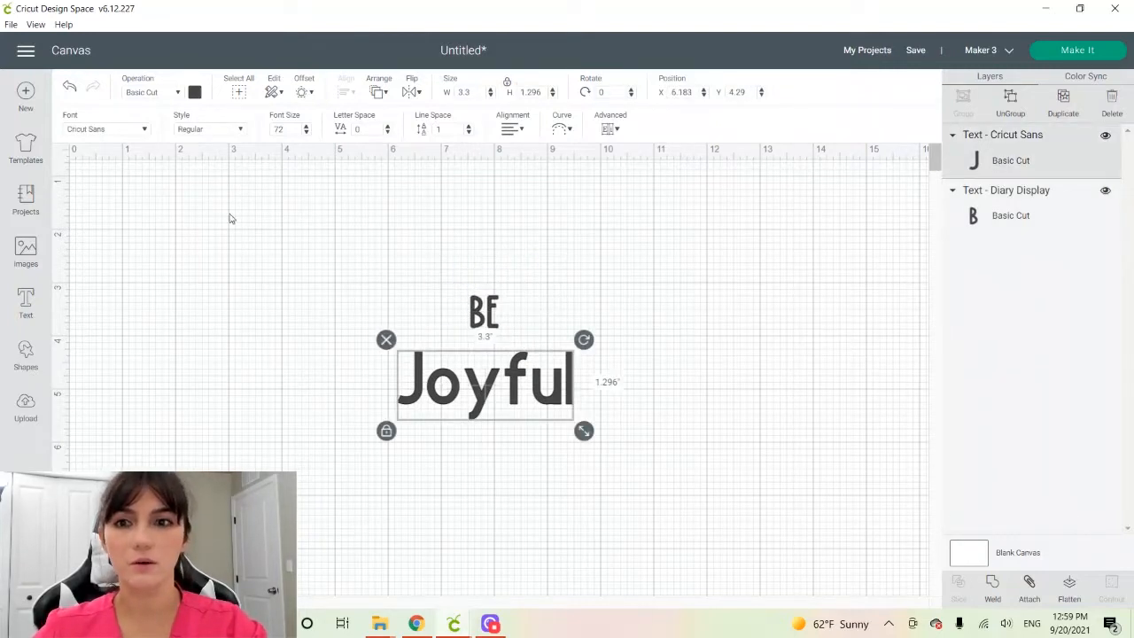
click(128, 132)
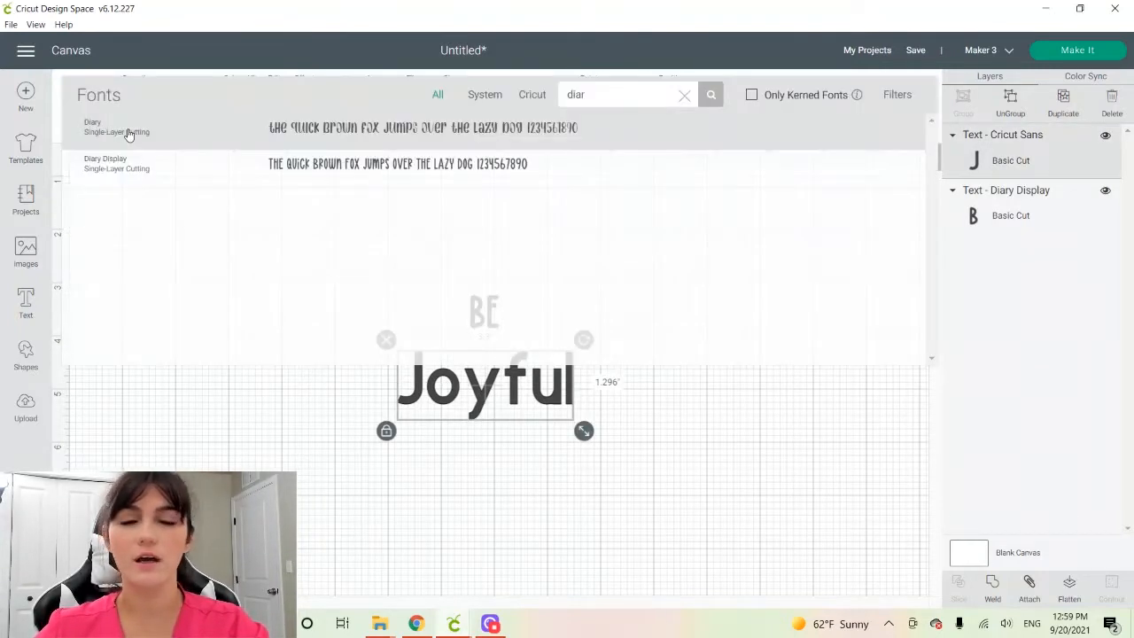
click(683, 95)
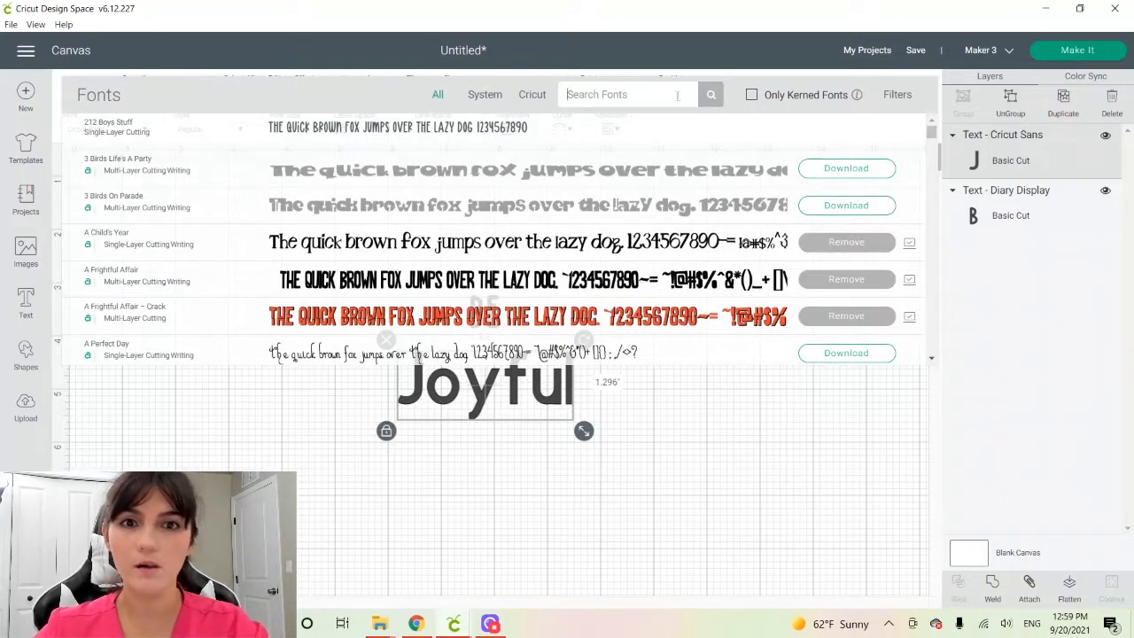
text(snowball)
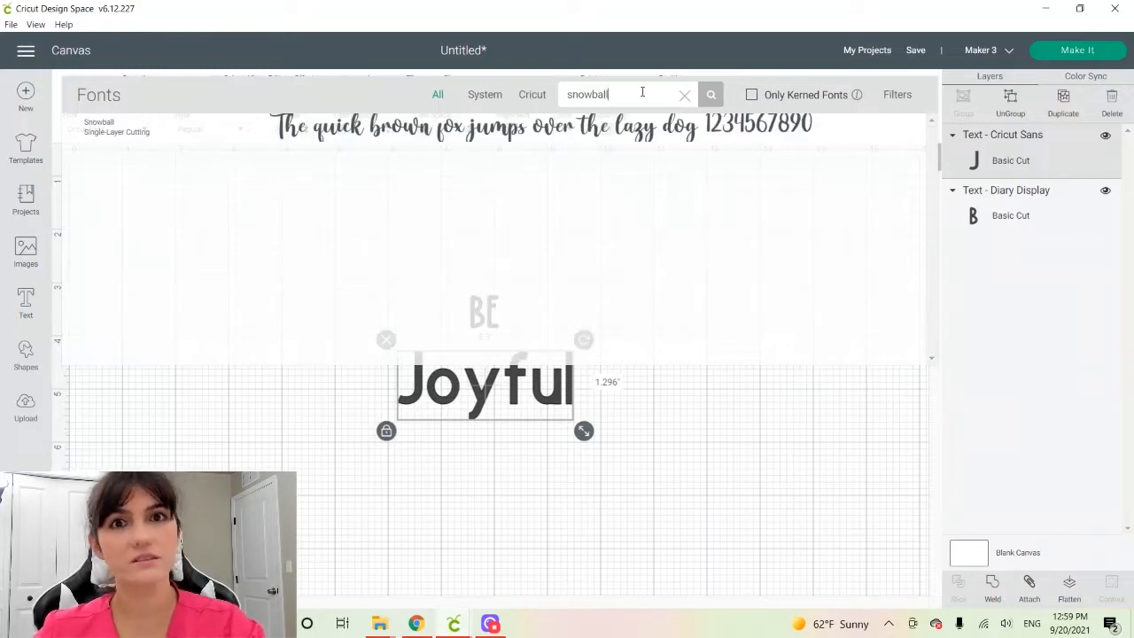
click(537, 148)
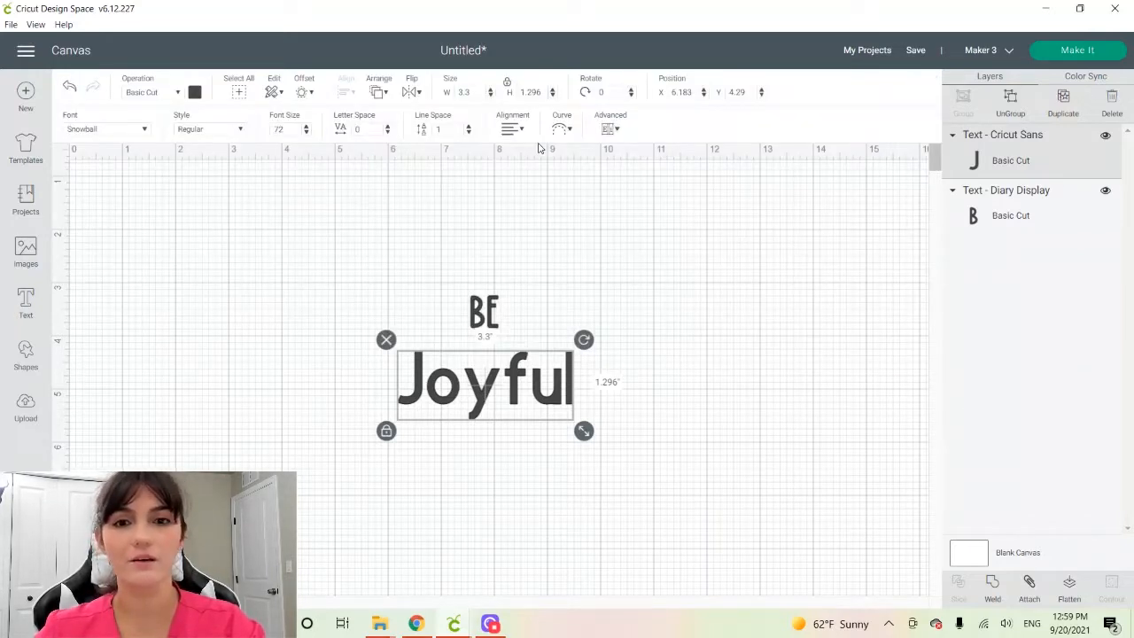
Save the project with the title "Be Joyful"
click(915, 50)
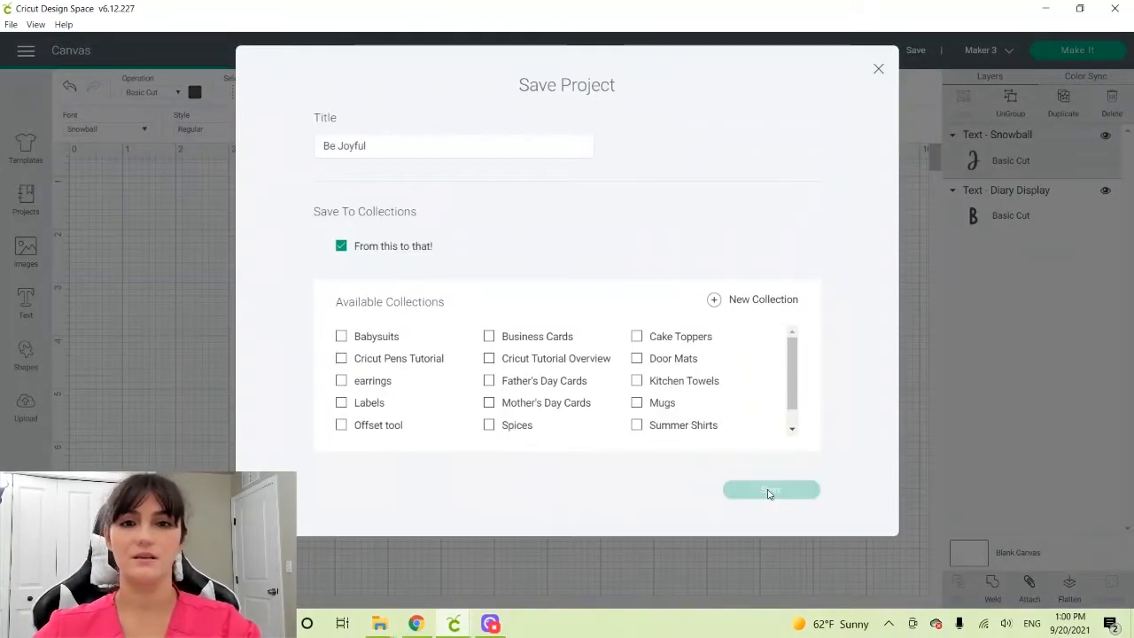
click(771, 481)
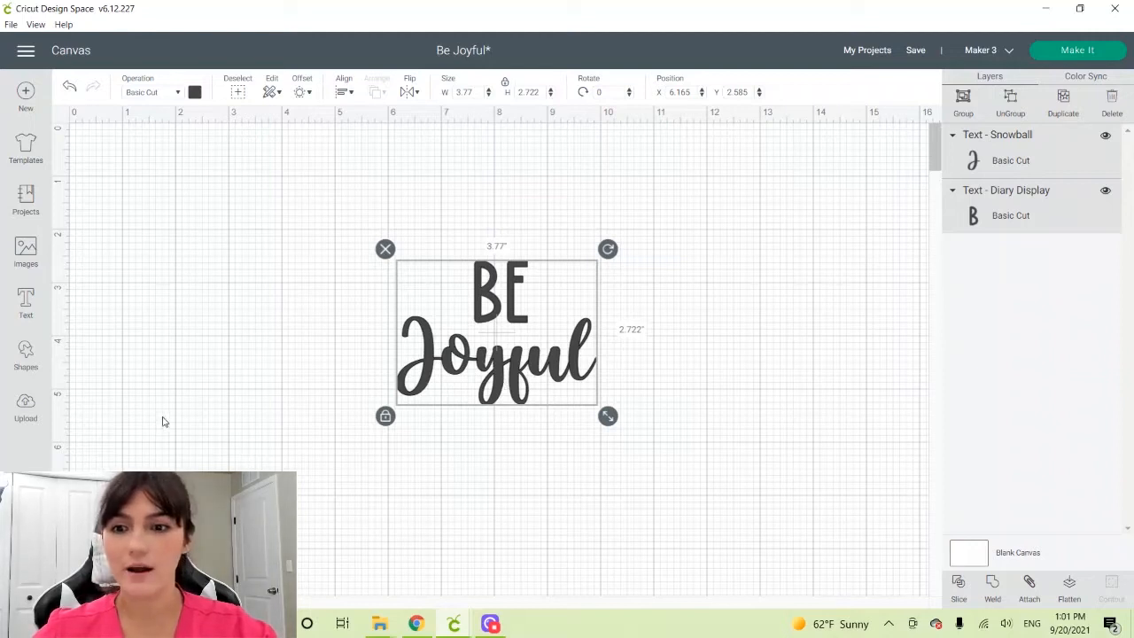
Move both words together to about X 6.75, Y 2.28, and ungroup the word "Joyful" into separate letters
drag(469, 407, 504, 380)
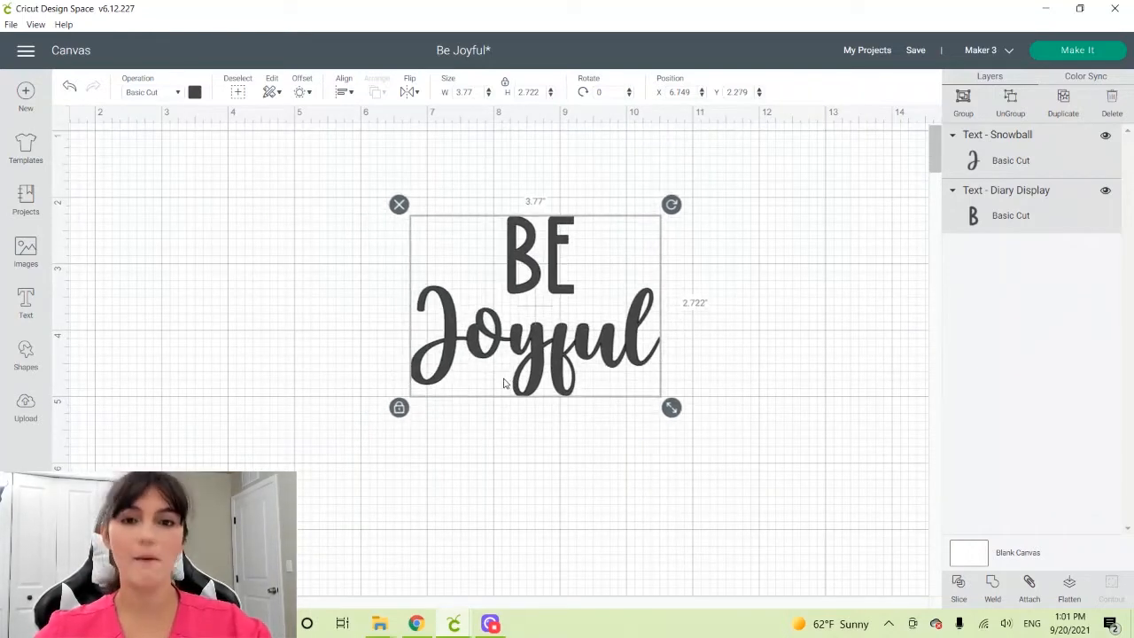
click(355, 329)
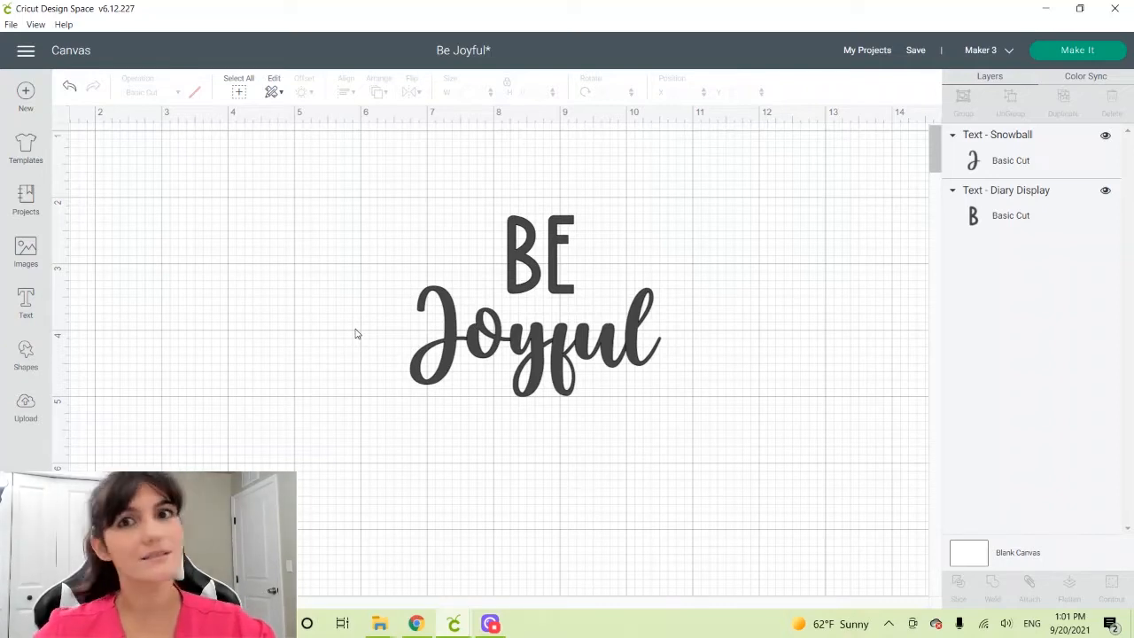
click(556, 268)
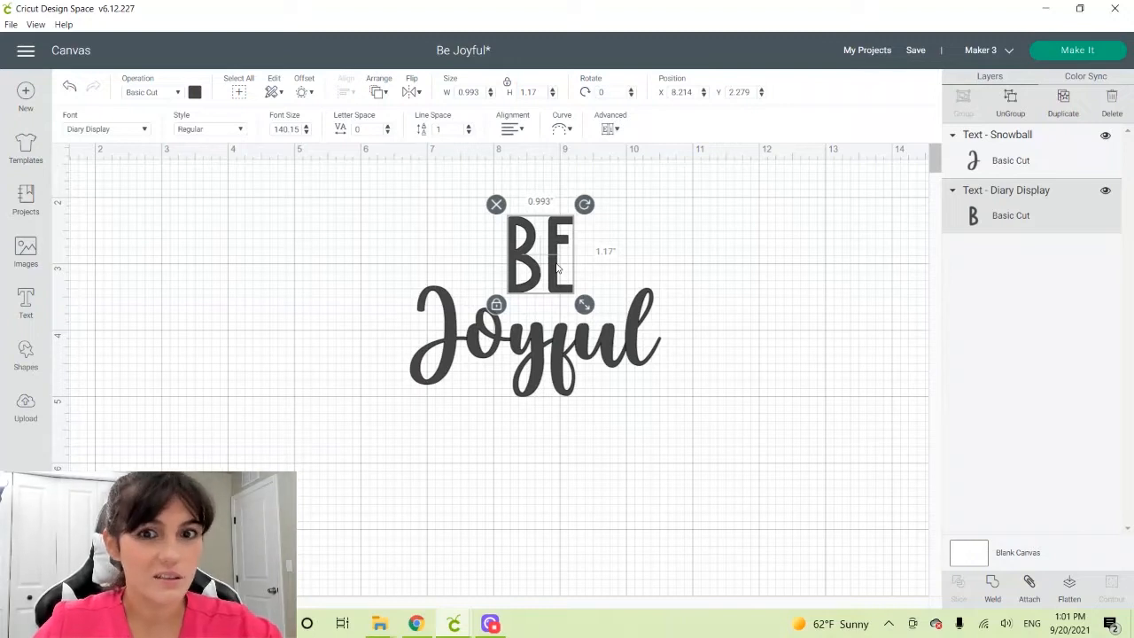
click(546, 387)
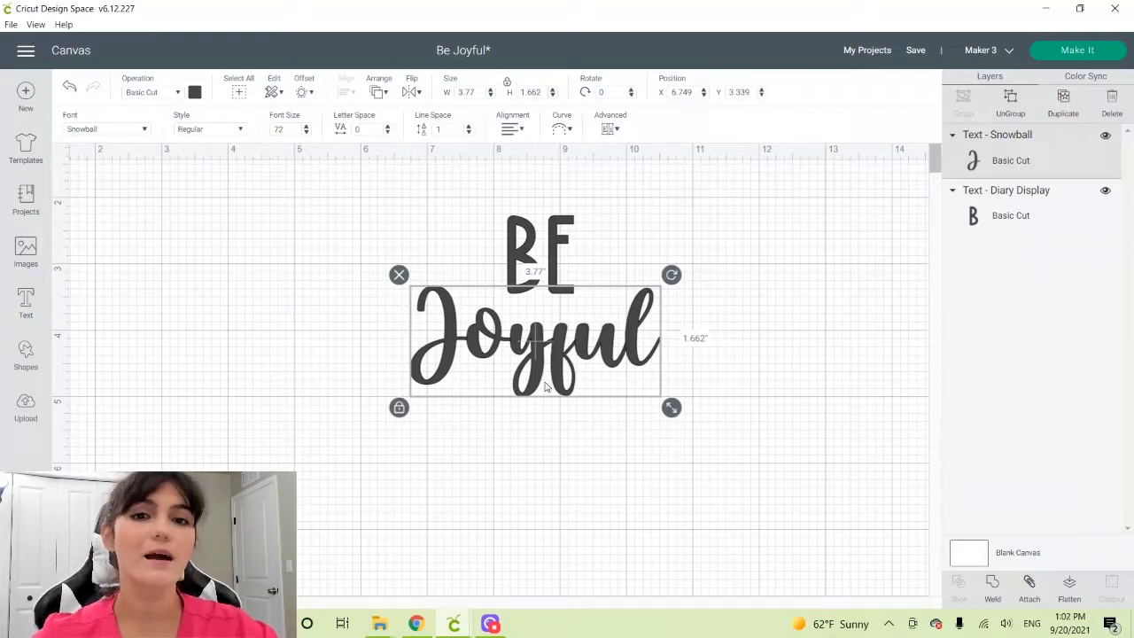
click(611, 128)
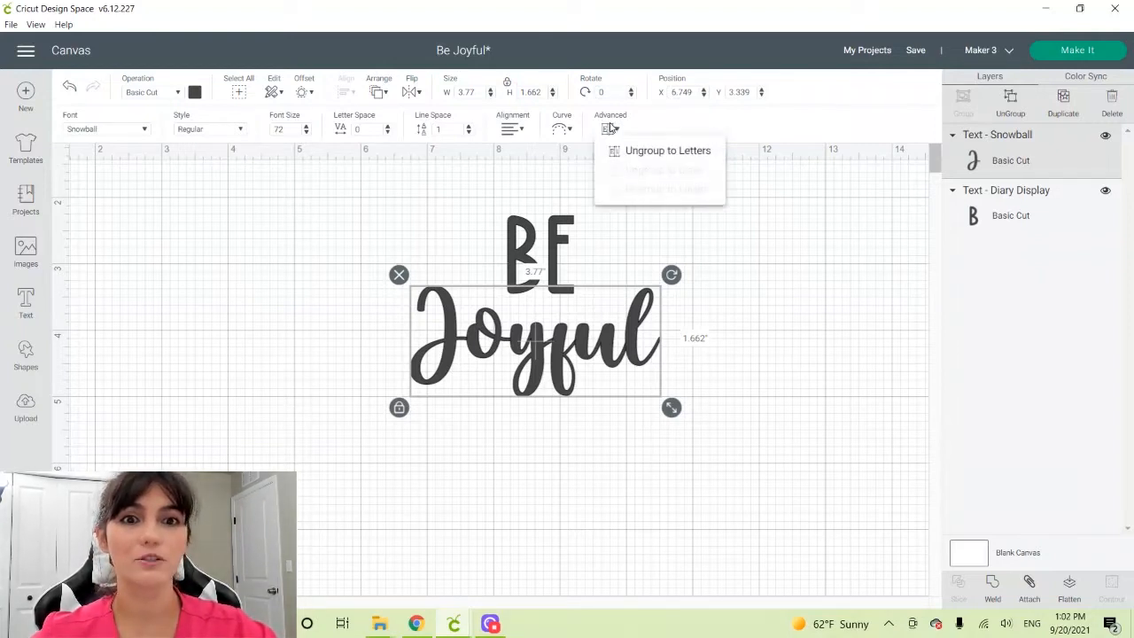
click(631, 149)
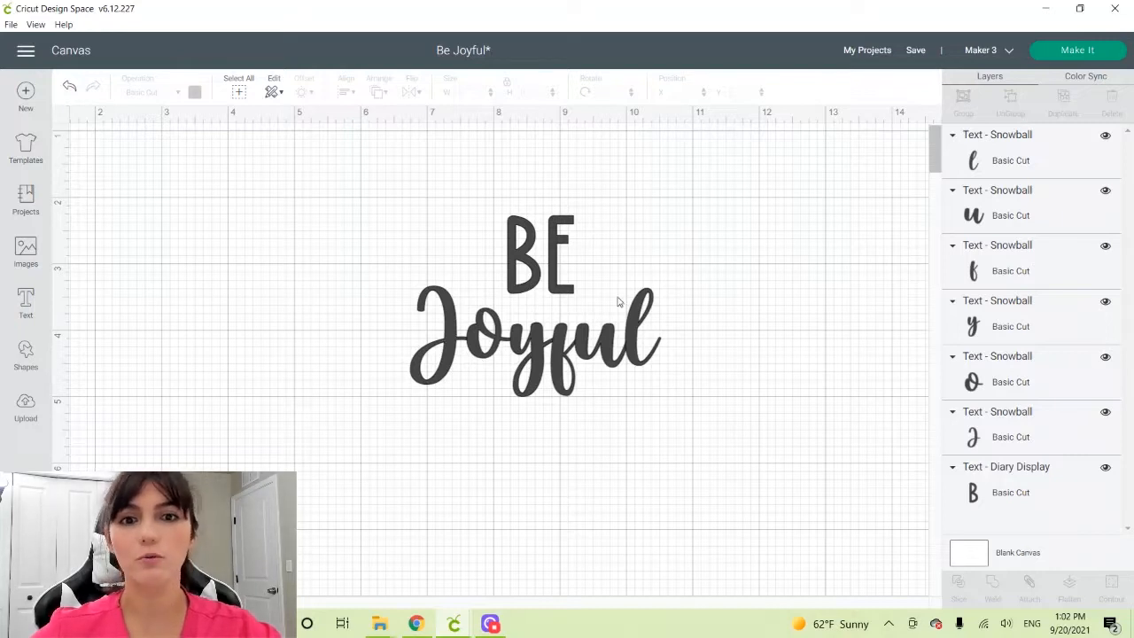
Enlarge the letter "J" to about 1.32 by 2.18 inches and reposition it beside the "o", at about X 6.44, Y 2.78
click(452, 350)
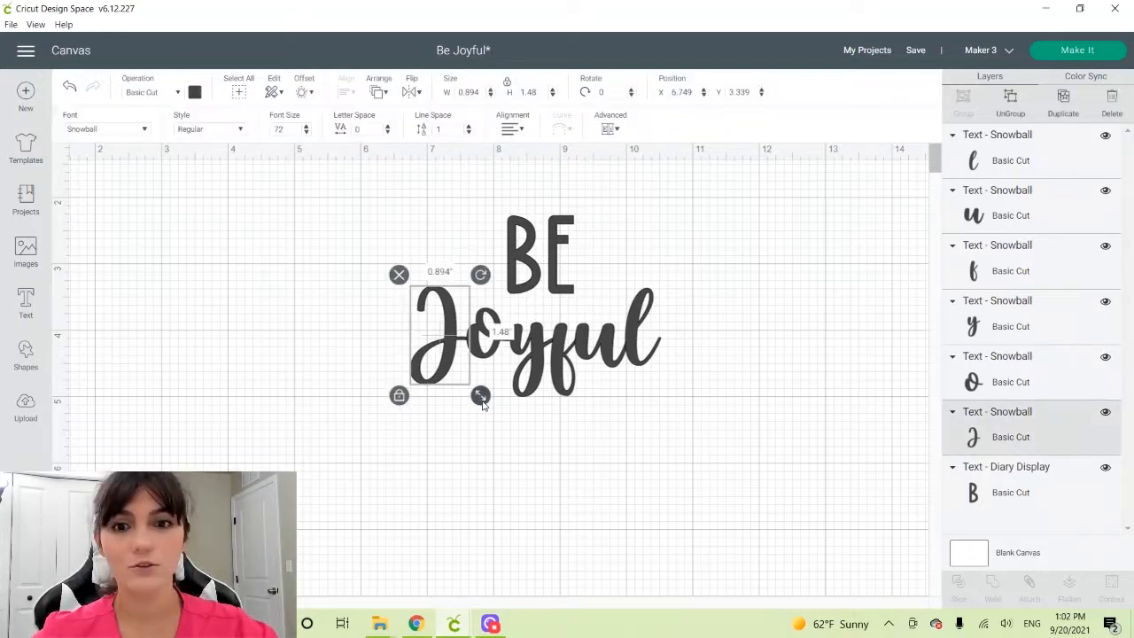
drag(480, 396, 507, 441)
drag(467, 380, 449, 341)
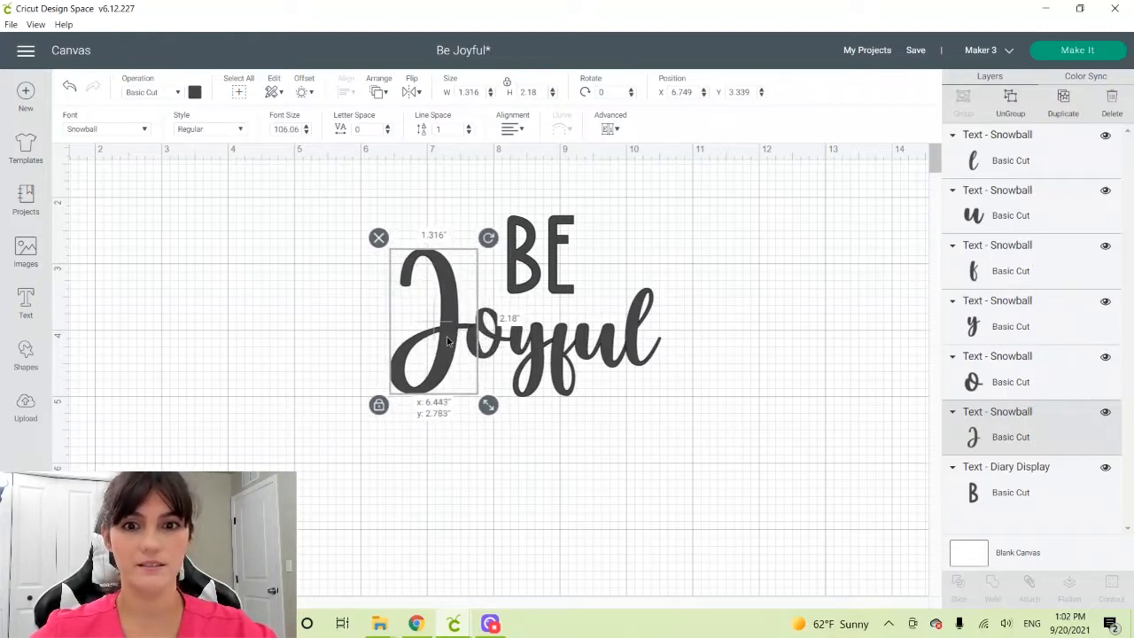
Enlarge the final "l" to about 0.84 by 1.84 inches and raise it beside the "u", to about X 9.99, Y 2.90
click(626, 340)
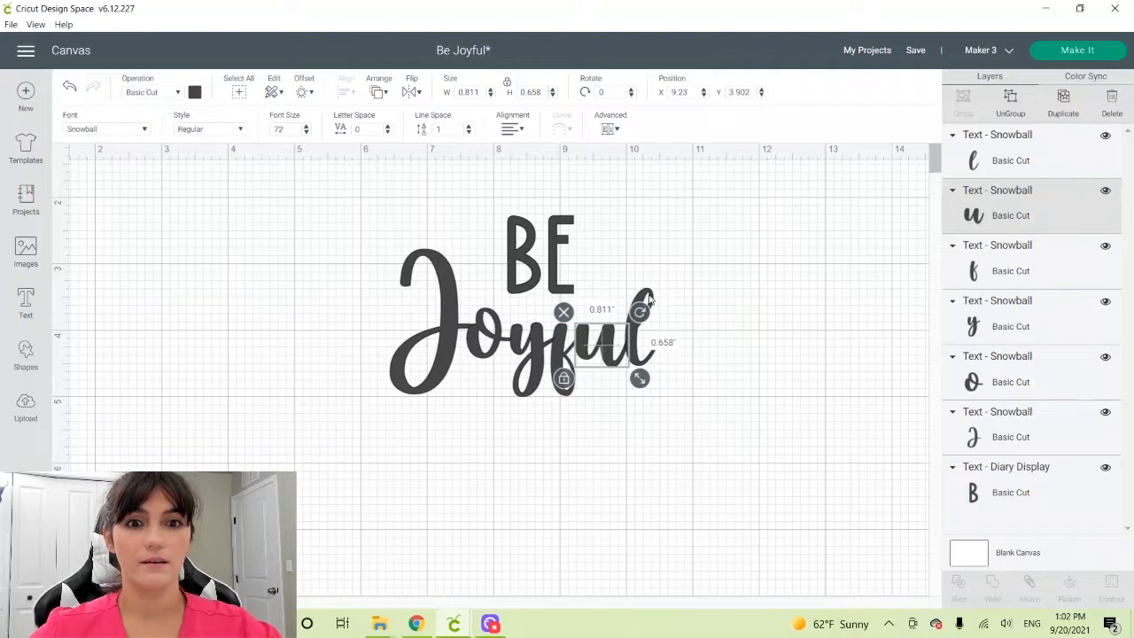
click(647, 302)
drag(668, 375, 695, 427)
drag(637, 344, 639, 312)
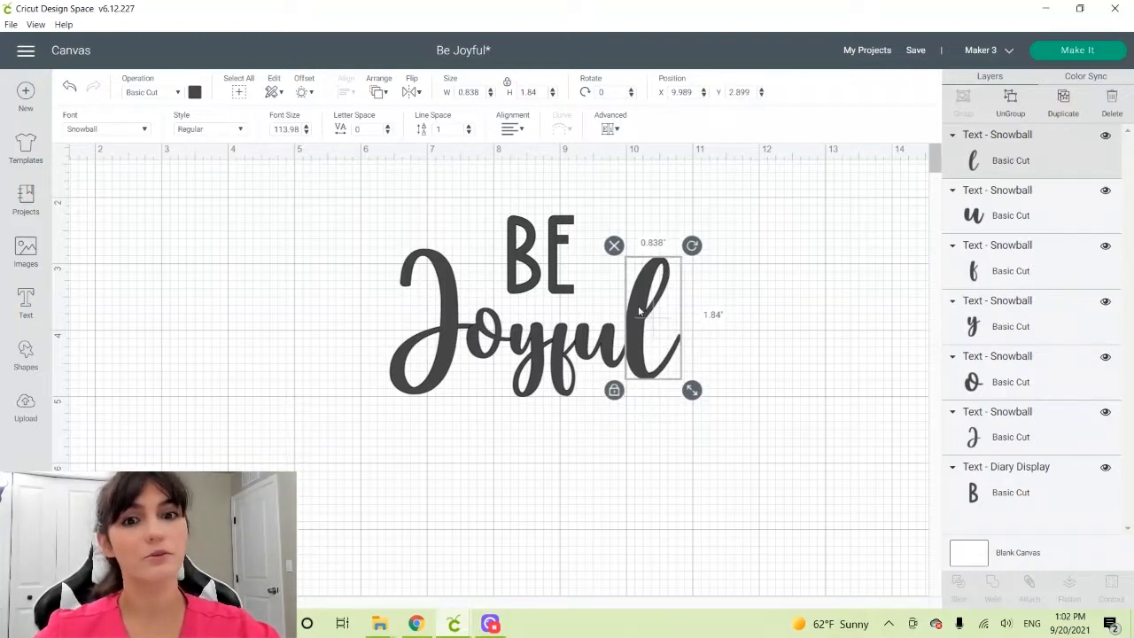
Fine-tune the position of the final "l" so it joins the "u", at about X 9.96, Y 2.82
click(476, 348)
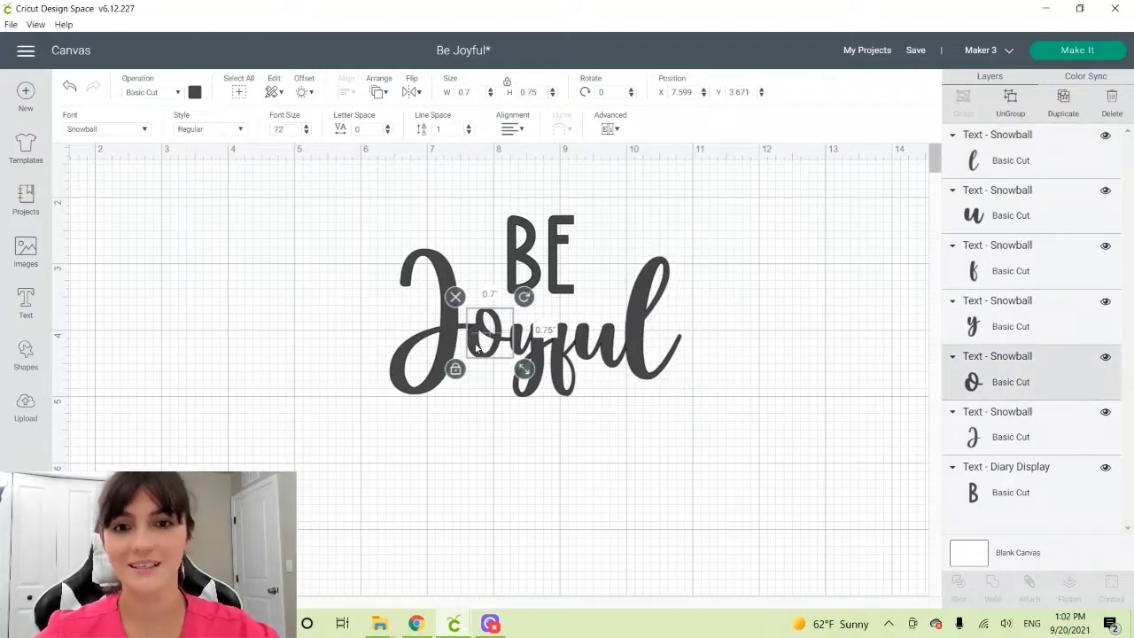
click(601, 350)
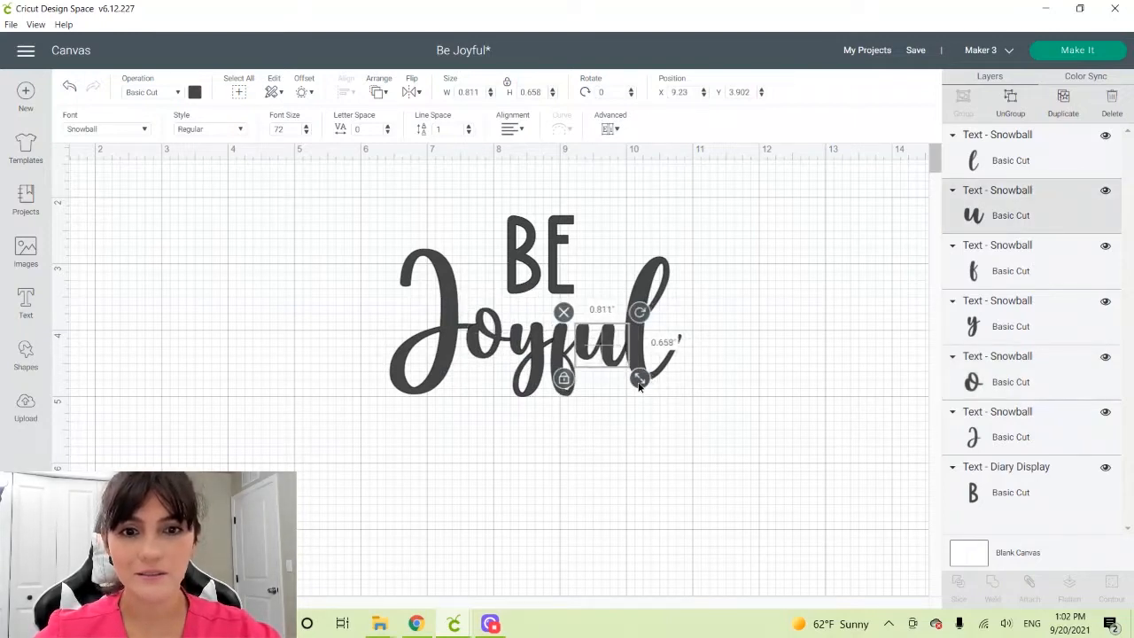
drag(600, 352, 603, 355)
click(640, 281)
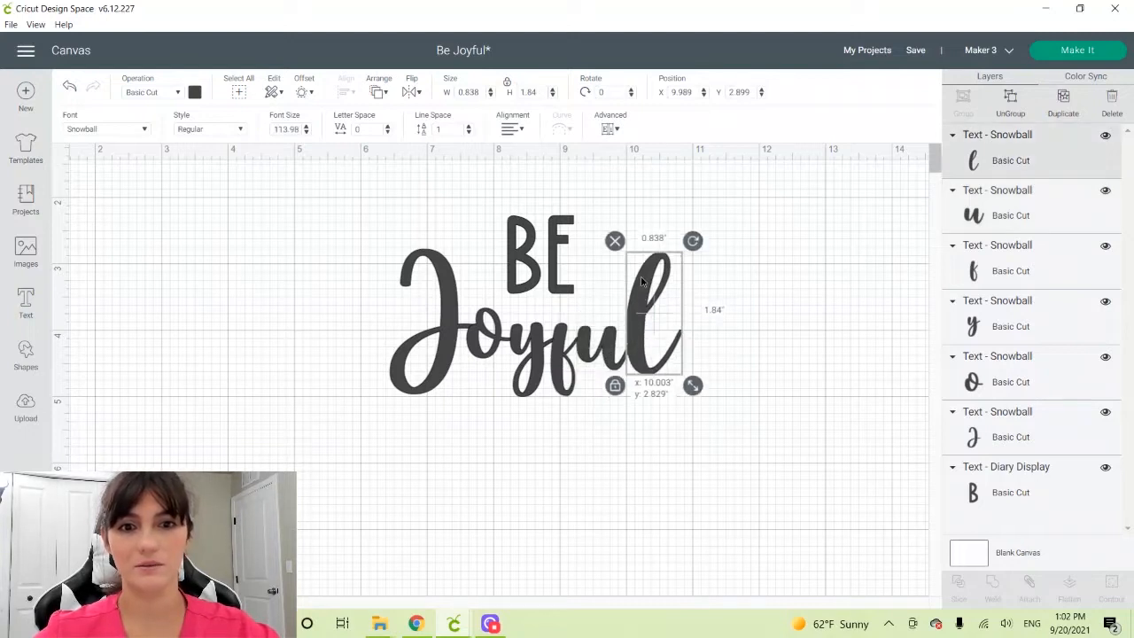
drag(640, 281, 640, 281)
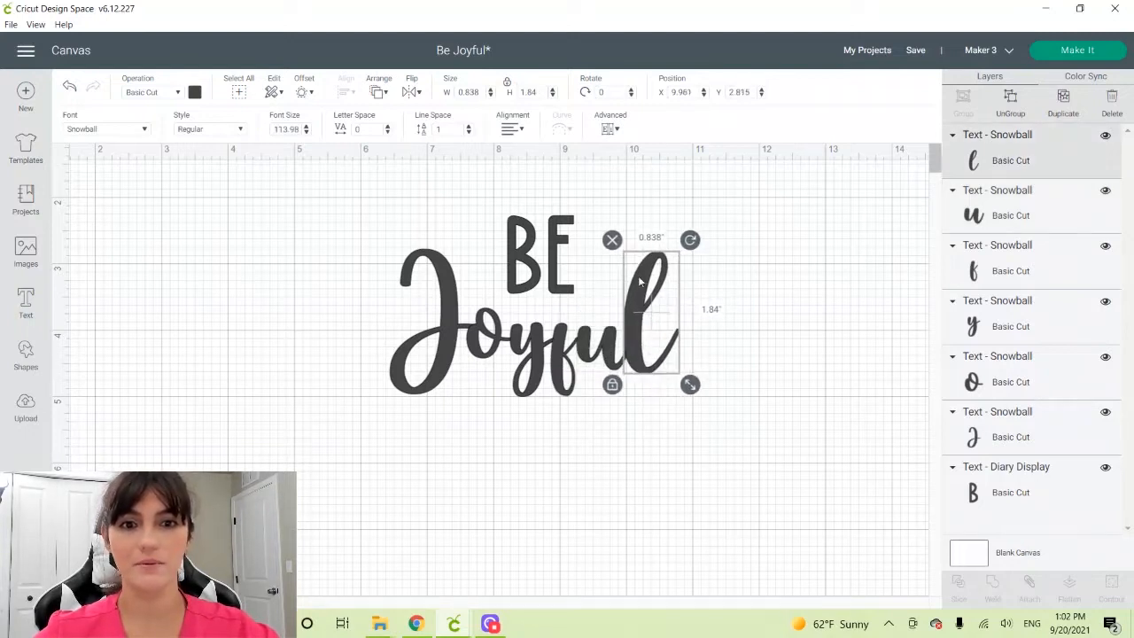
Tighten the spacing of the "o", "y", "f", "u" and final "l" so the letters of "Joyful" join
drag(483, 352, 481, 357)
drag(523, 351, 560, 363)
drag(474, 350, 516, 363)
drag(560, 362, 604, 347)
drag(633, 342, 624, 339)
Lower "BE" closer to "Joyful" and enlarge the "y", keeping it joined to the "f" and "u"
drag(511, 246, 511, 259)
click(521, 361)
drag(562, 418, 565, 433)
drag(557, 365, 556, 362)
click(604, 347)
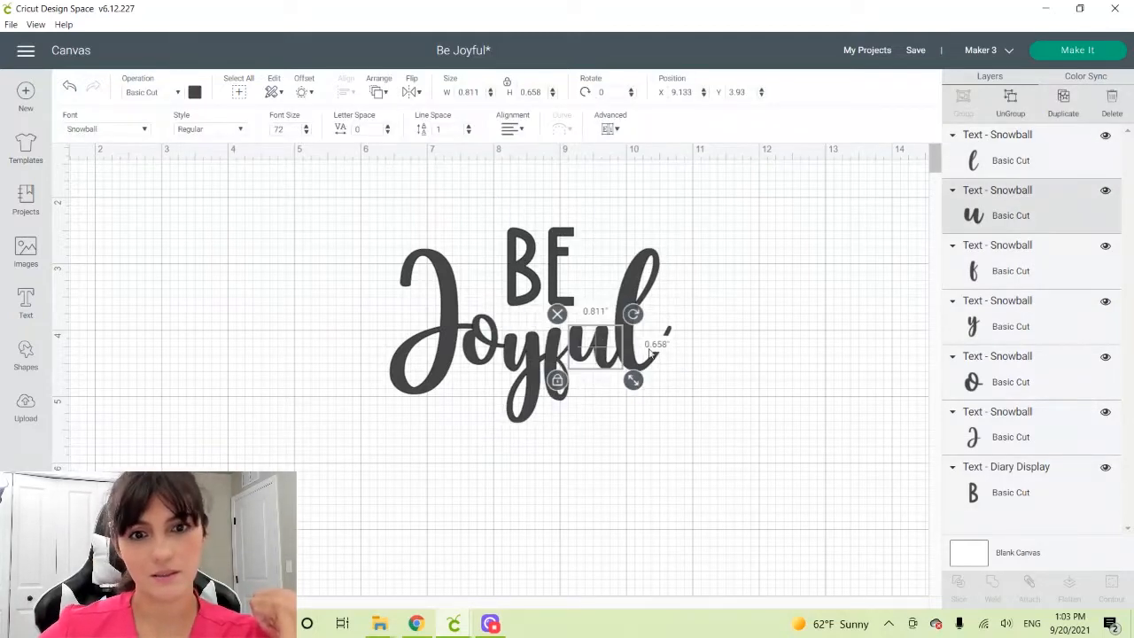
Enlarge the "J" slightly and fit the "o", about 0.72 by 0.77 inches, against it
drag(625, 340, 623, 338)
click(453, 321)
drag(485, 404, 490, 415)
drag(445, 313, 485, 340)
click(484, 341)
Adjust the "y", "f", "u" and final "l" so they connect, placing the "l" at about X 9.79, Y 2.79
drag(524, 361, 558, 361)
click(556, 362)
click(533, 411)
click(604, 341)
drag(623, 339, 624, 342)
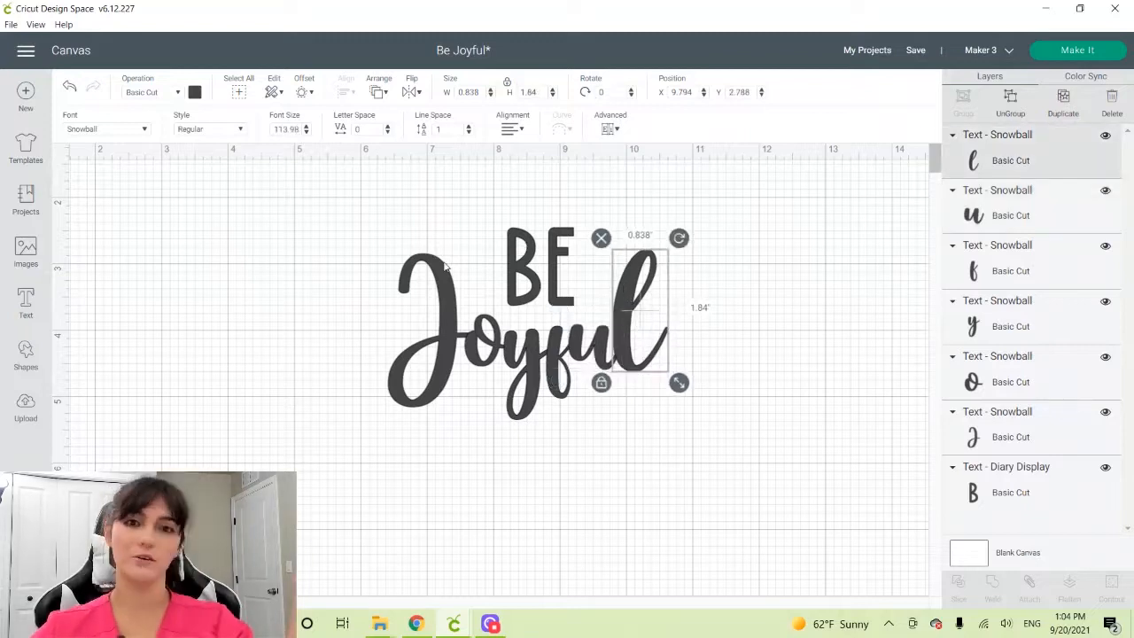
Fine-tune the lowercase letters vertically for a bouncy baseline, placing the "o" at about X 7.57, Y 3.84
drag(524, 357, 525, 362)
click(566, 384)
click(603, 342)
drag(632, 379, 631, 382)
drag(624, 342, 623, 339)
drag(485, 340, 485, 344)
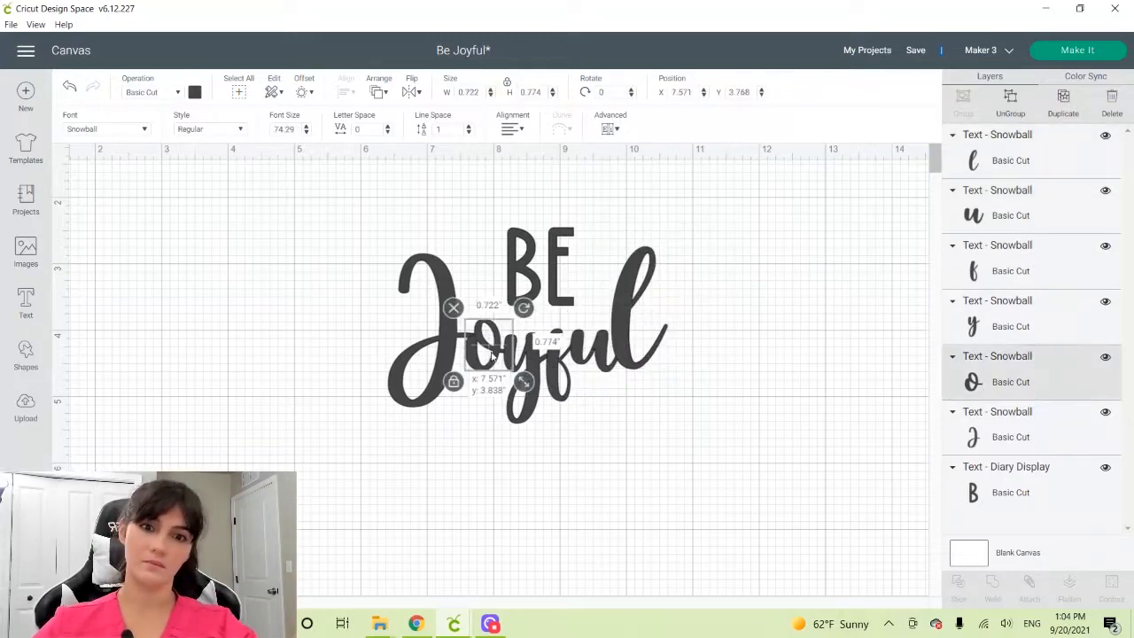
Enlarge the "J" slightly to fit against the "o", and lower the final "l" to about X 9.82, Y 2.97
click(450, 321)
drag(489, 418, 491, 424)
drag(433, 290, 432, 283)
drag(301, 266, 631, 439)
drag(550, 359, 550, 362)
drag(636, 310, 639, 325)
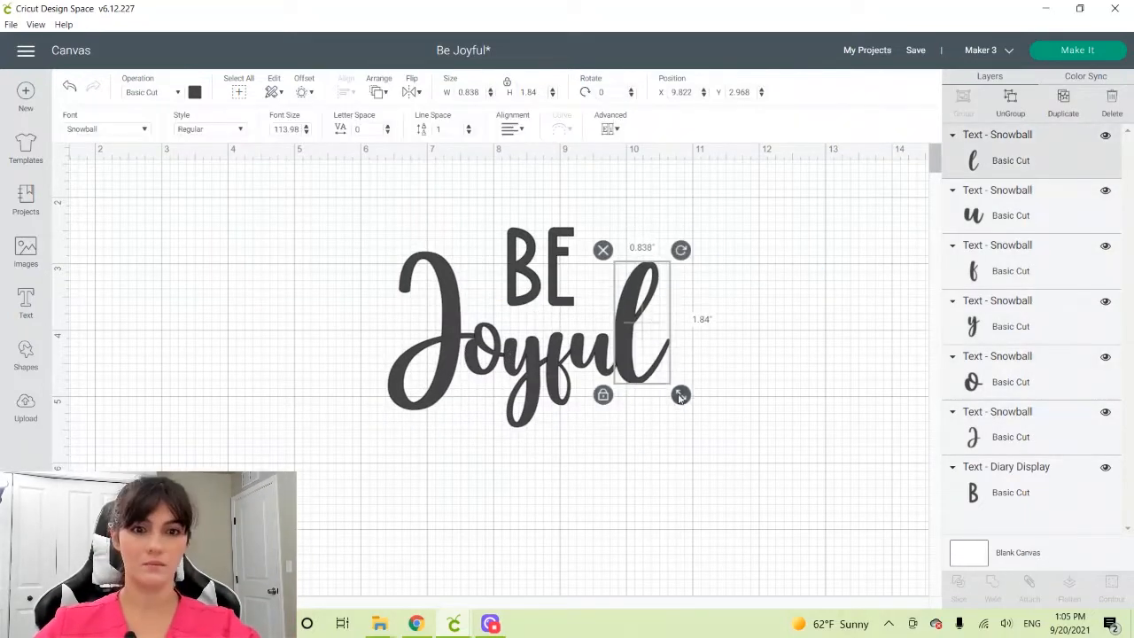
Enlarge the final "l" and realign it with the "u", and lower "BE" closer to "Joyful"
drag(682, 395, 690, 409)
drag(640, 332, 635, 326)
click(450, 332)
click(321, 287)
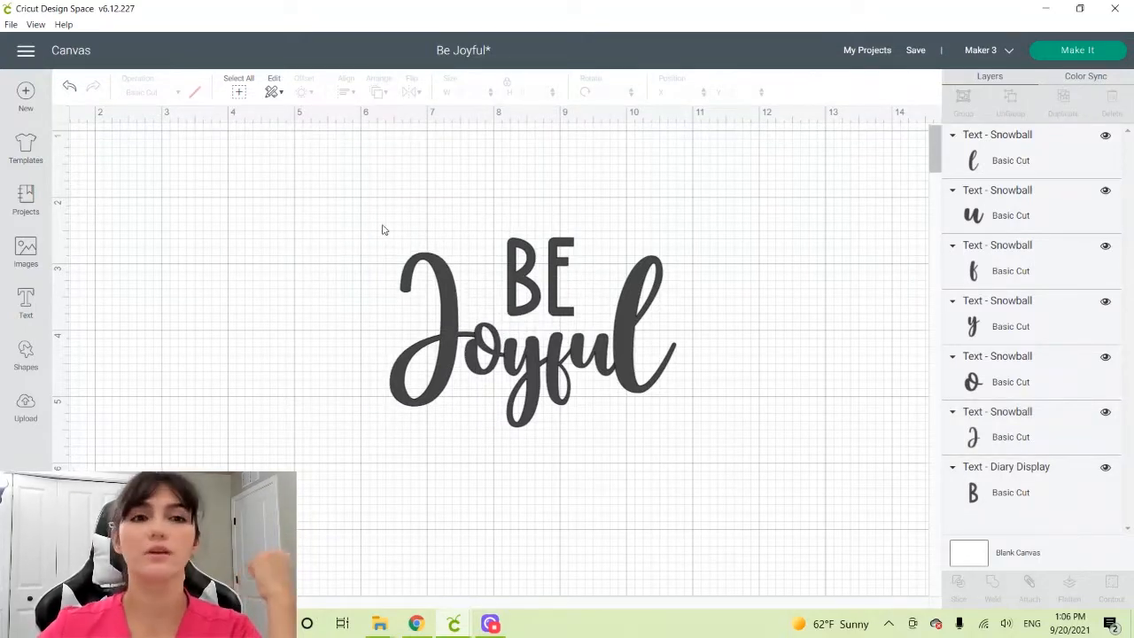
Weld all the letters of "BE Joyful" into a single shape and shift it slightly to the right
drag(363, 212, 722, 467)
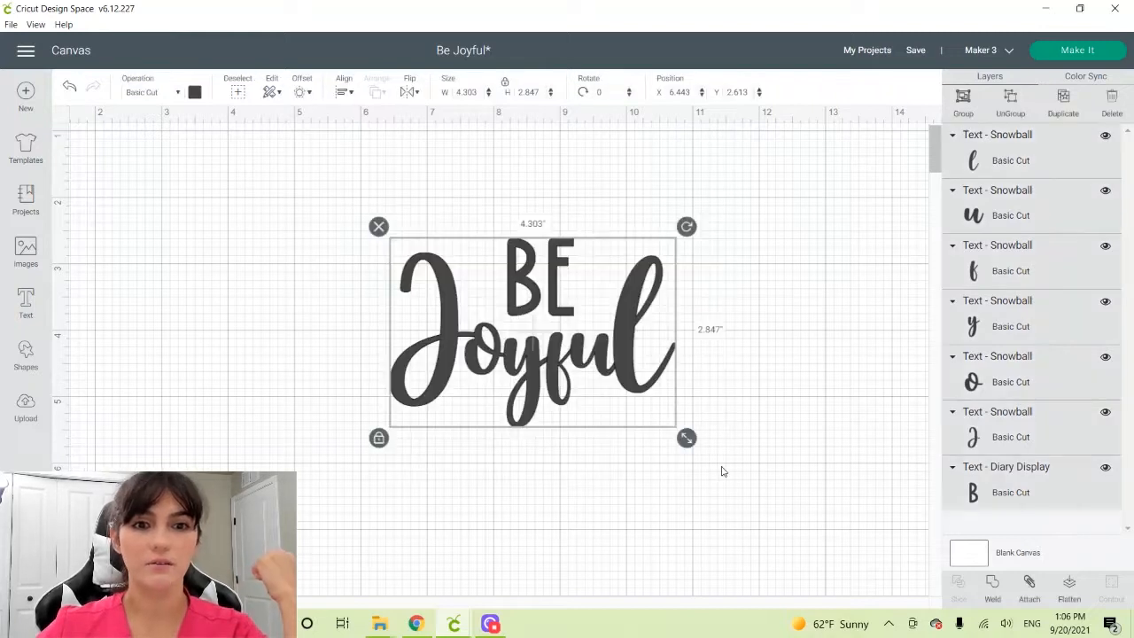
click(995, 589)
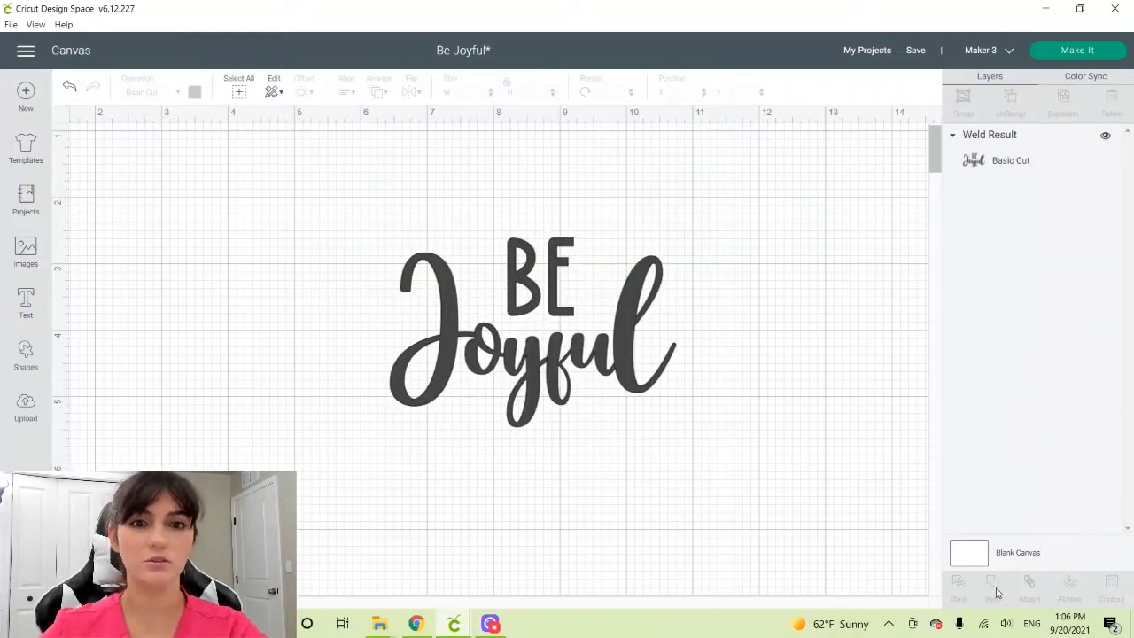
mouse_move(489, 289)
mouse_down()
mouse_move(494, 203)
mouse_move(469, 294)
mouse_up()
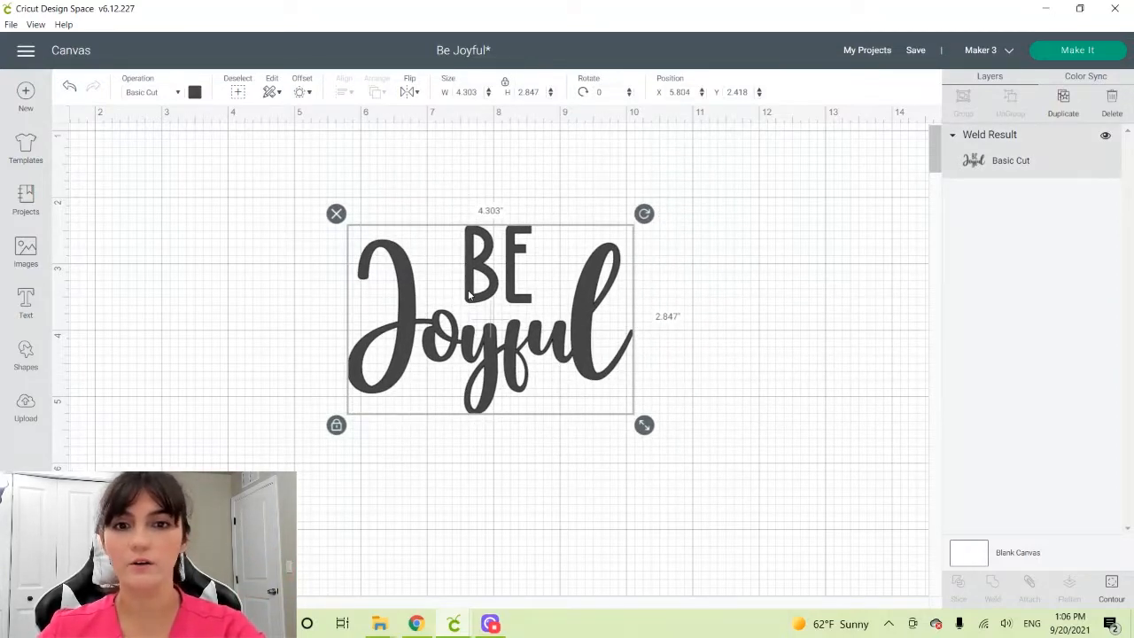
drag(468, 294, 538, 308)
click(388, 304)
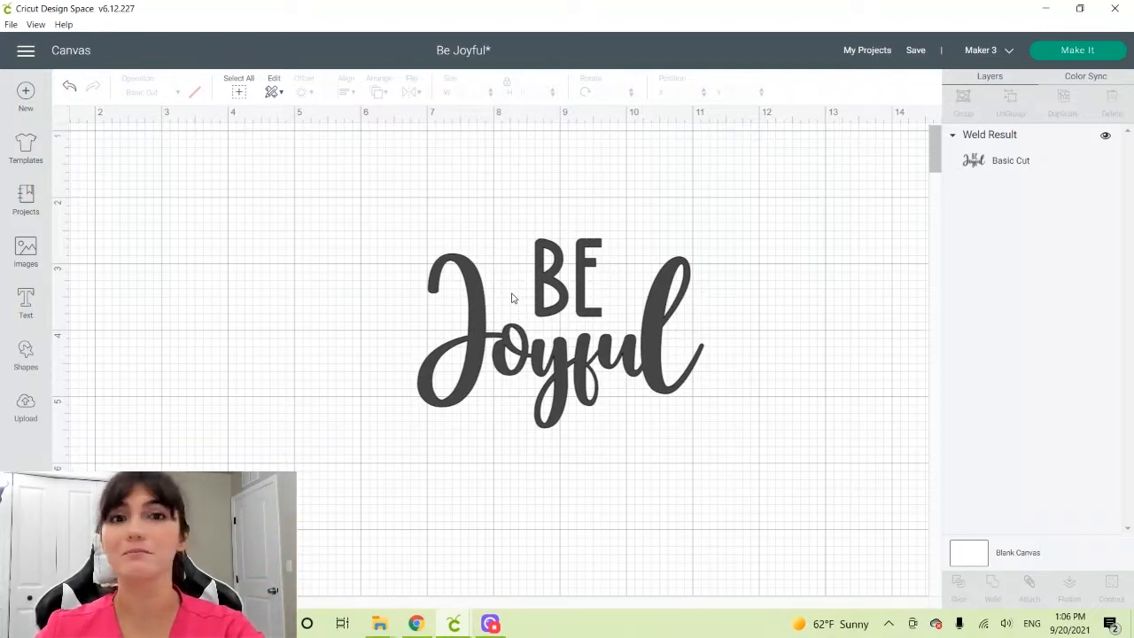
Insert a circle, unlock its proportions and flatten it into an ellipse about 0.56 by 0.21 inches between the "J" and "B"
click(28, 353)
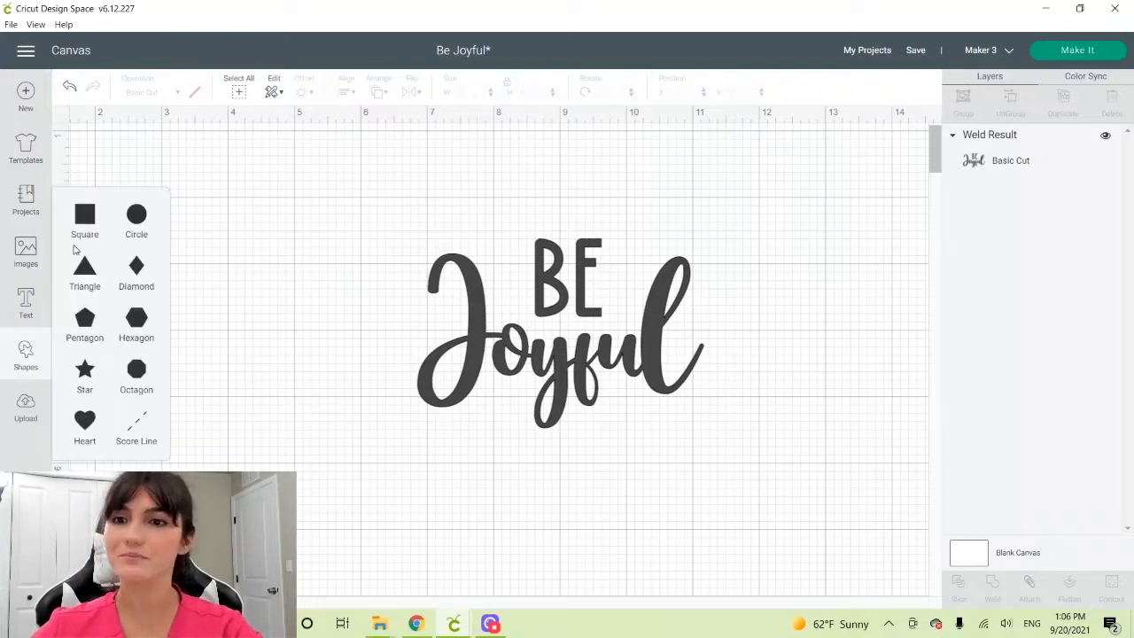
click(136, 226)
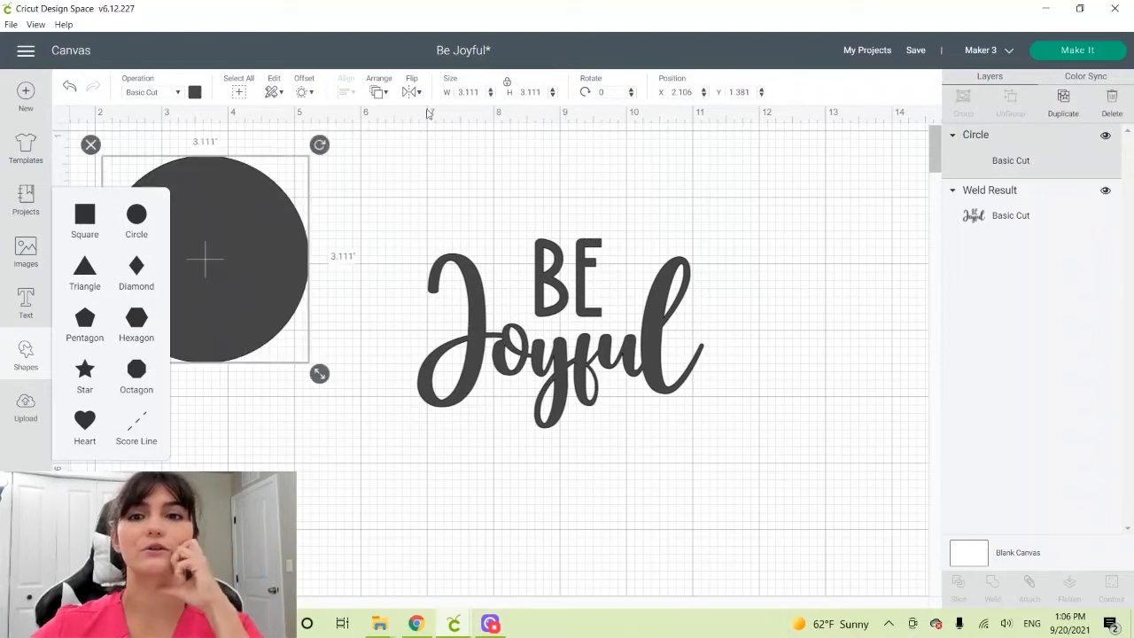
drag(267, 240, 369, 243)
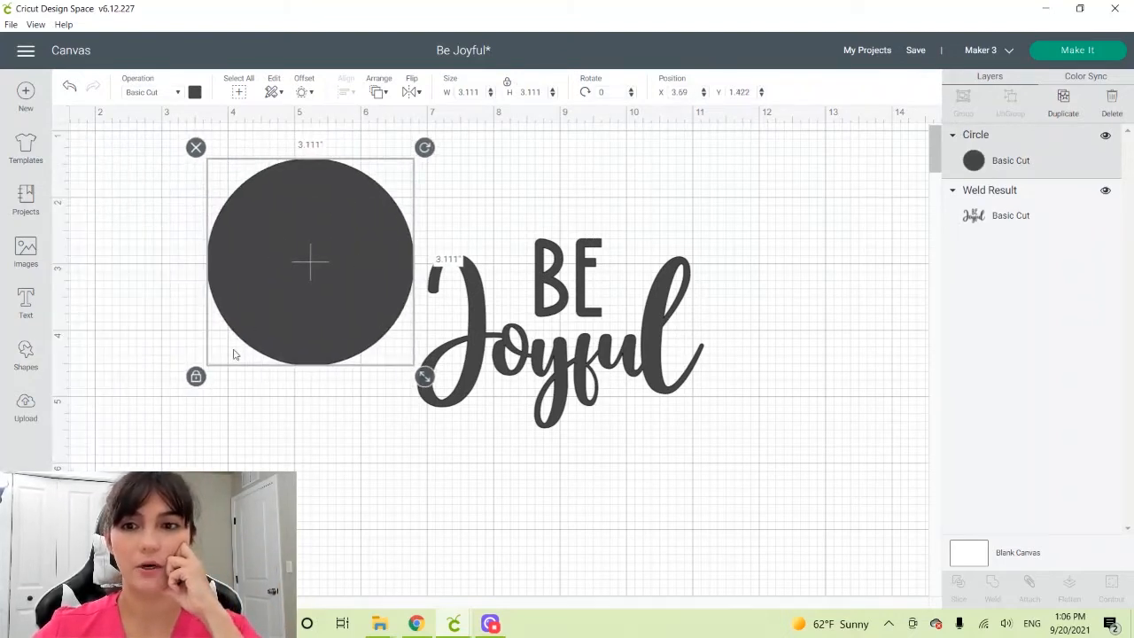
click(195, 376)
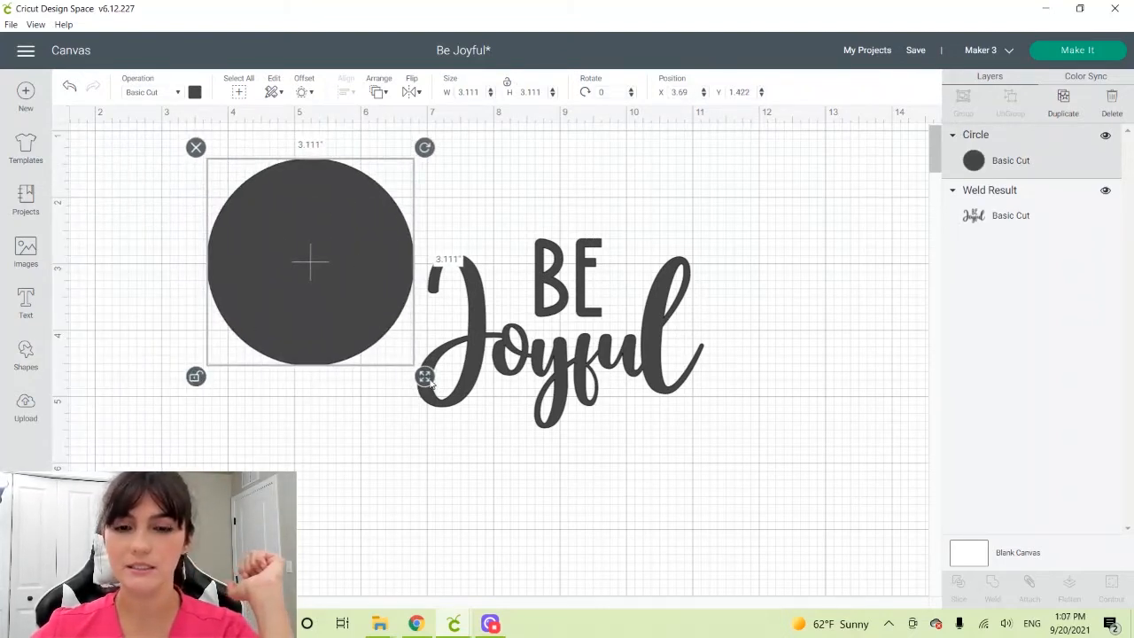
drag(424, 376, 501, 259)
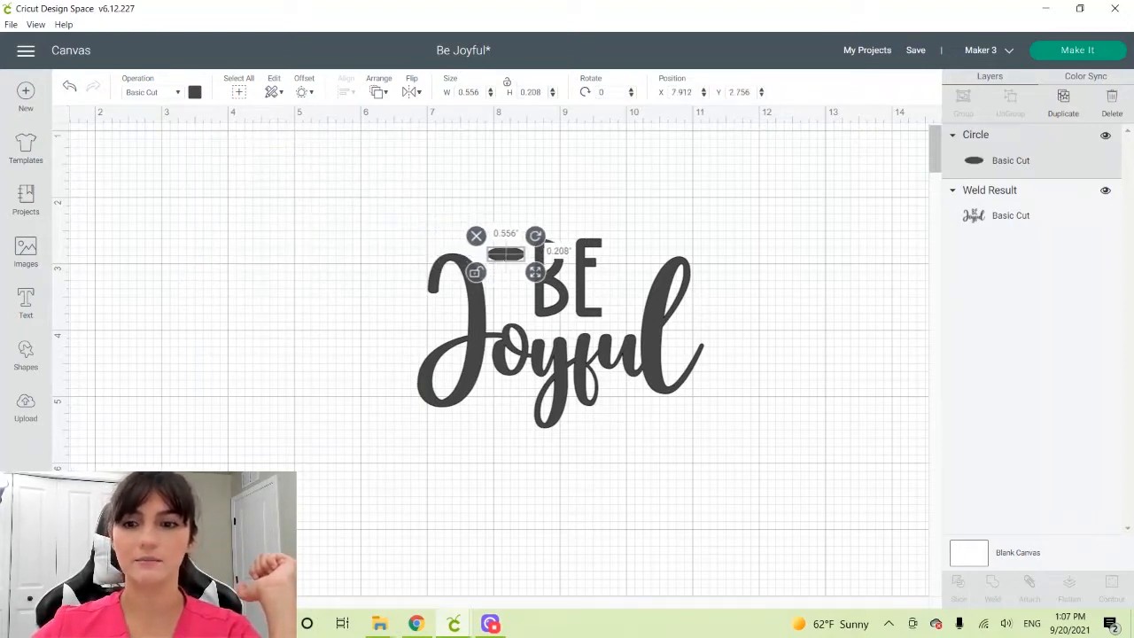
Rotate the ellipse about 12.2 degrees and place it beside the "B" at about X 8, Y 2.81
key(ctrl+plus)
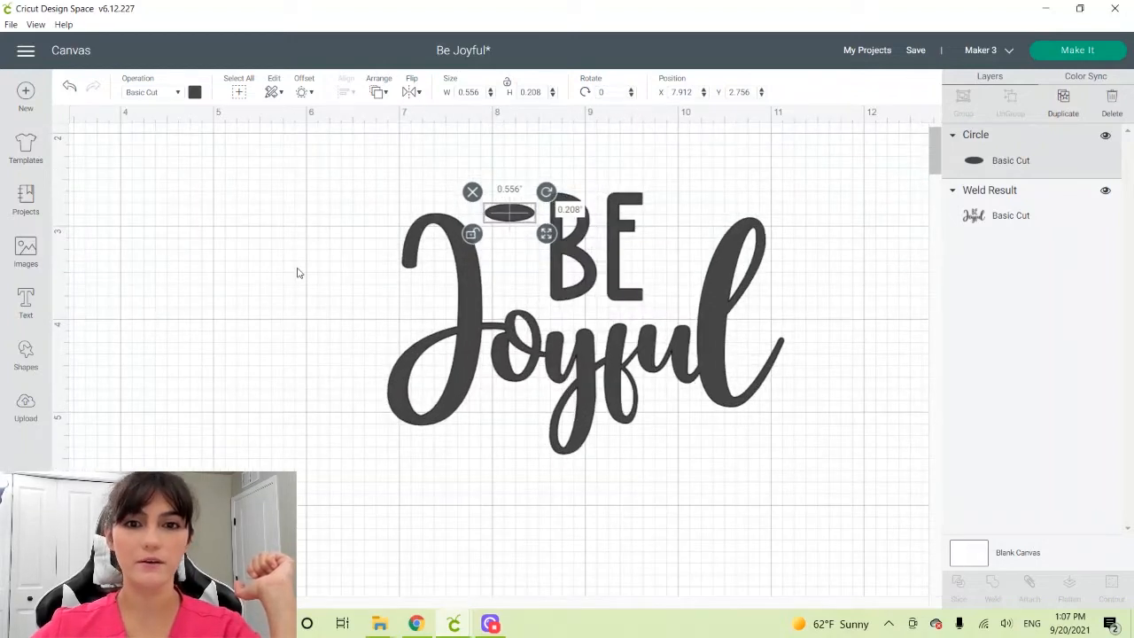
scroll(298, 273, up, 2)
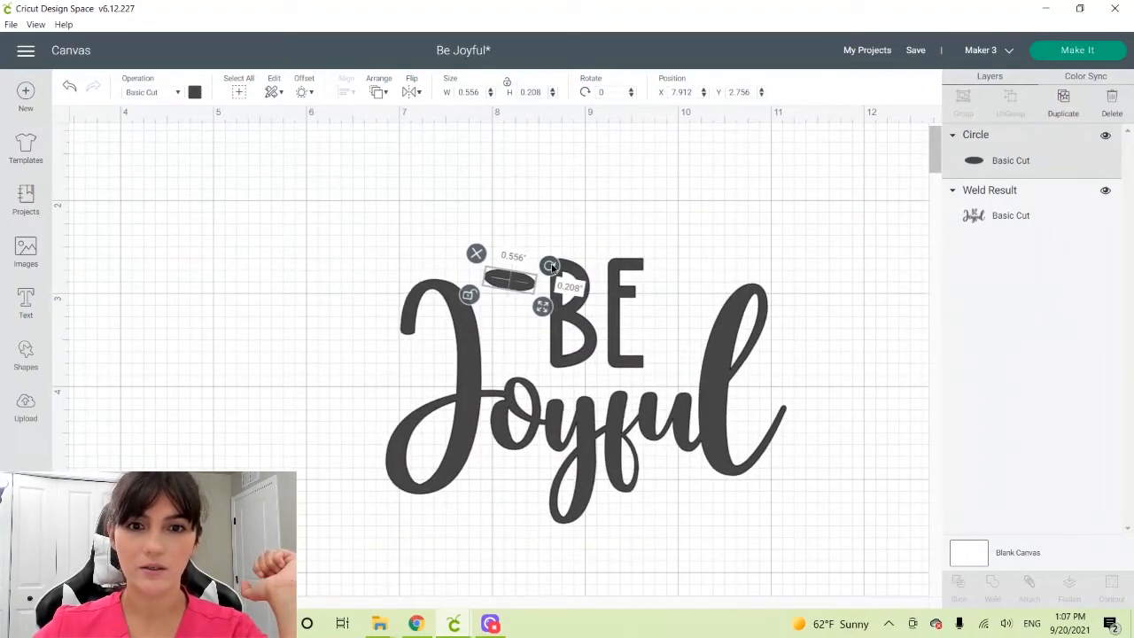
drag(550, 265, 552, 258)
drag(513, 292, 522, 293)
click(302, 304)
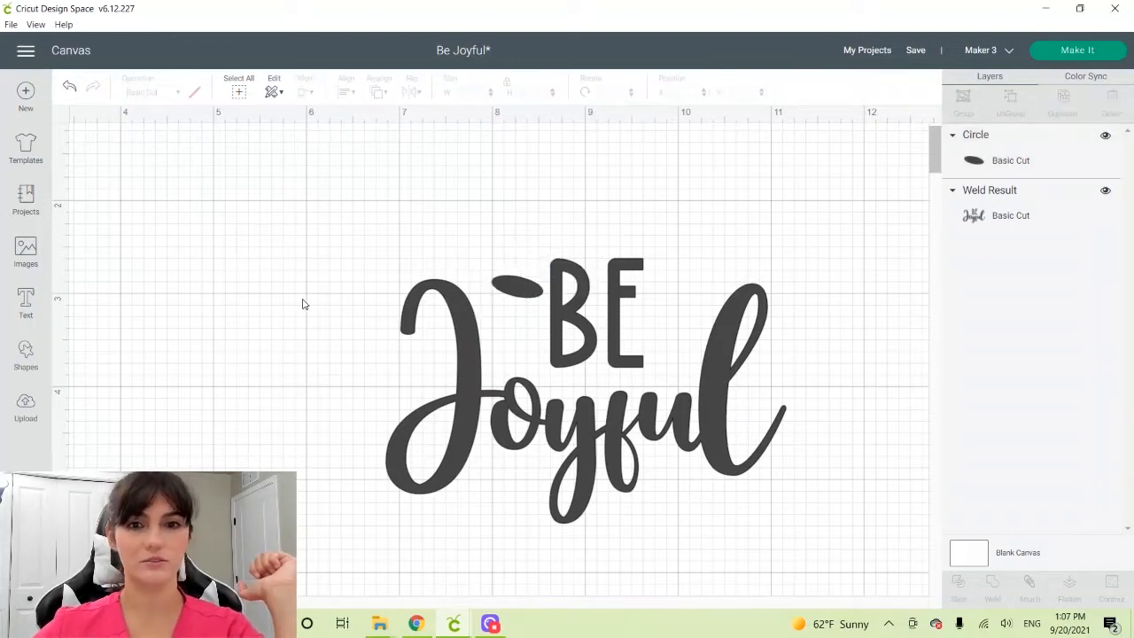
Shrink the ellipse to about 0.48 by 0.16 inches and place a copy below it at about X 8.06, Y 3.16
click(506, 280)
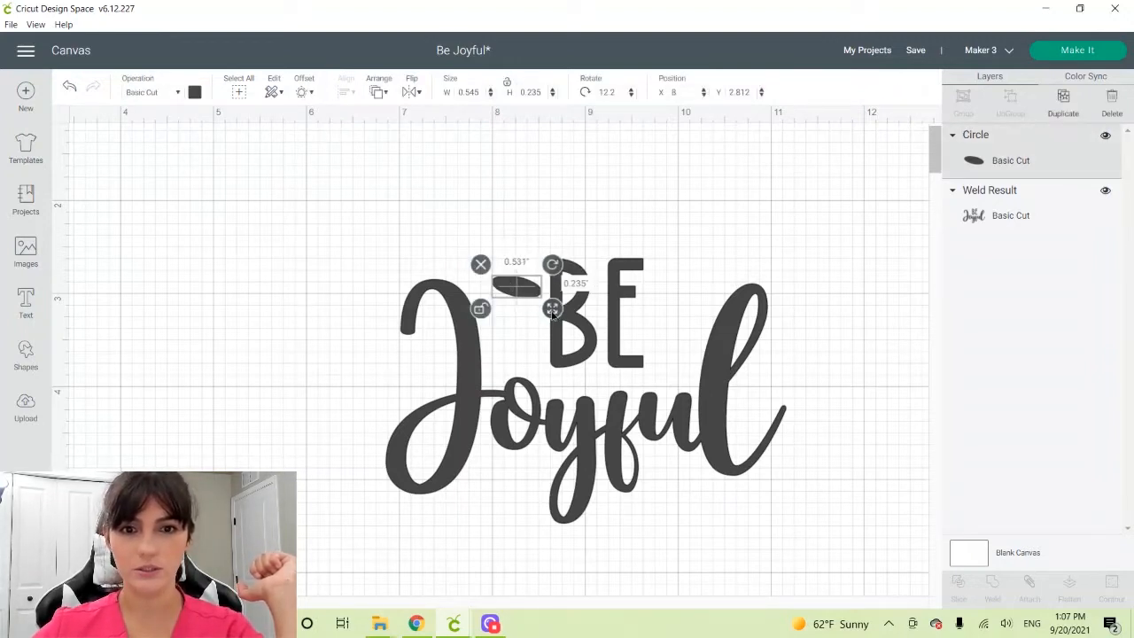
mouse_move(549, 306)
mouse_down()
mouse_move(525, 289)
mouse_move(514, 318)
mouse_move(552, 298)
mouse_up()
key(ctrl+c)
key(ctrl+v)
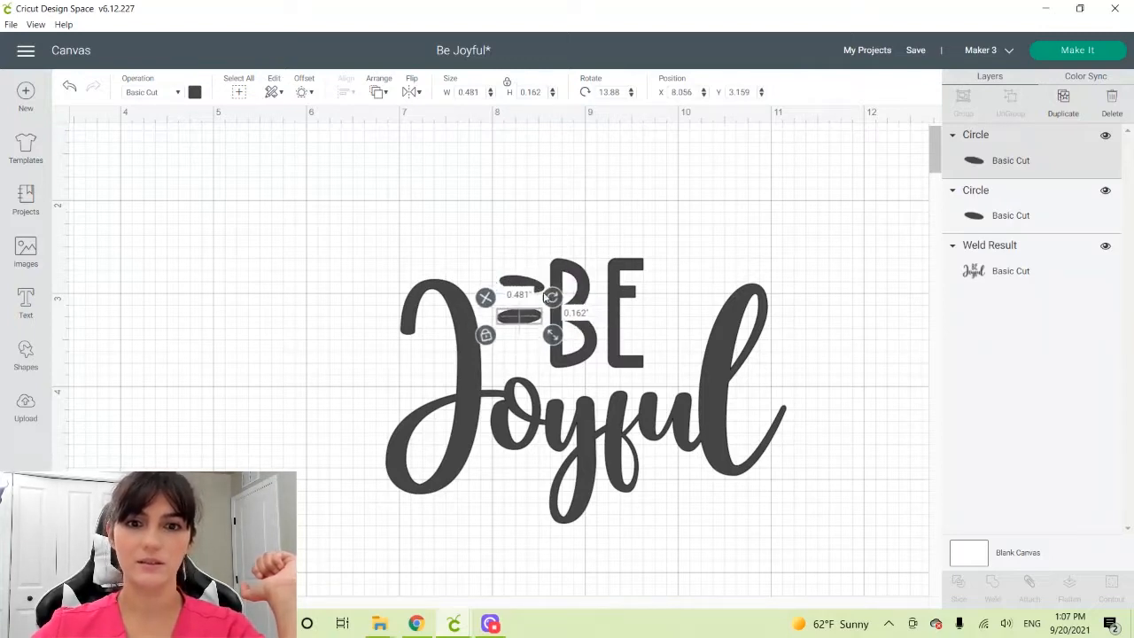
Tilt the upper ellipse to about 22 degrees and nudge the lower ellipse into line beneath it
click(507, 284)
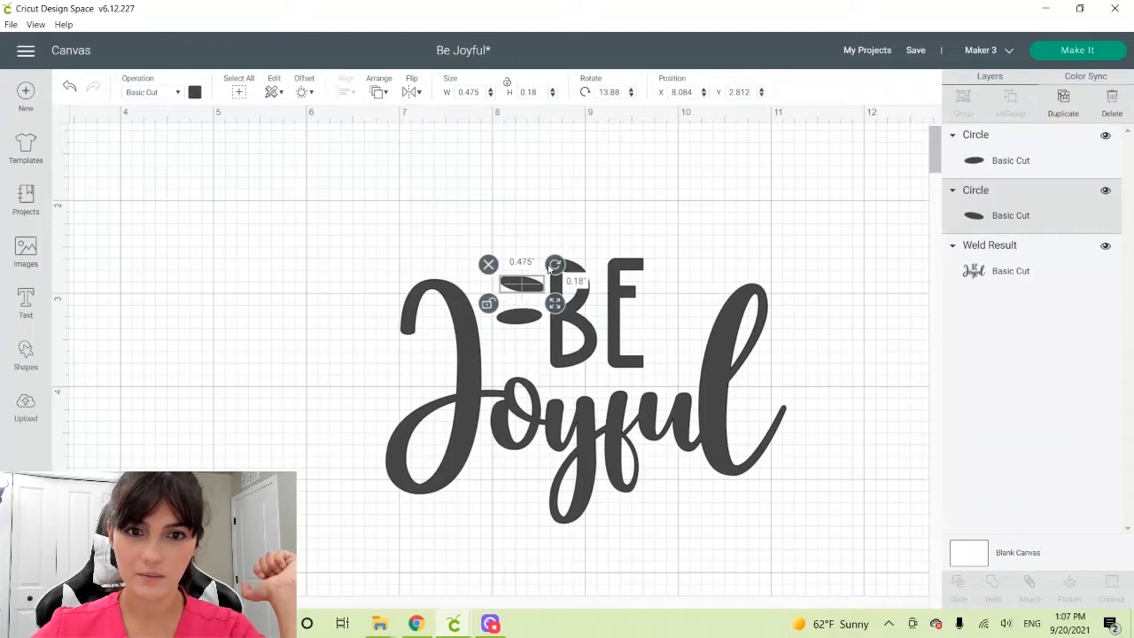
click(529, 317)
click(477, 255)
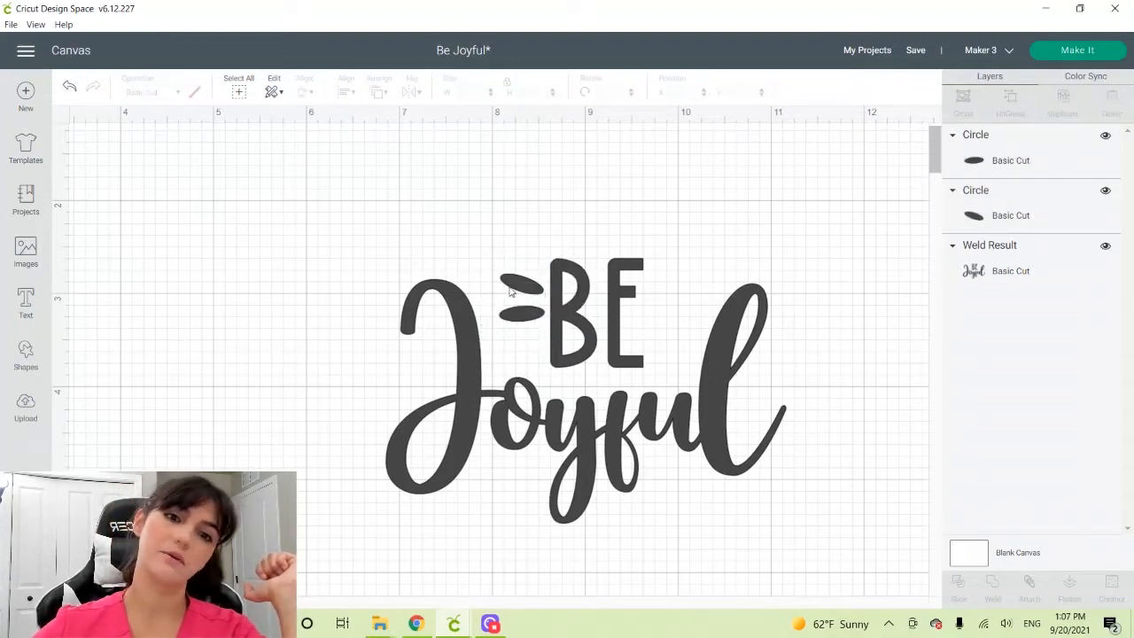
Duplicate the tilted upper ellipse, rotate the copy to -22.01 degrees and place it below the others at about X 8.12, Y 3.41
click(516, 284)
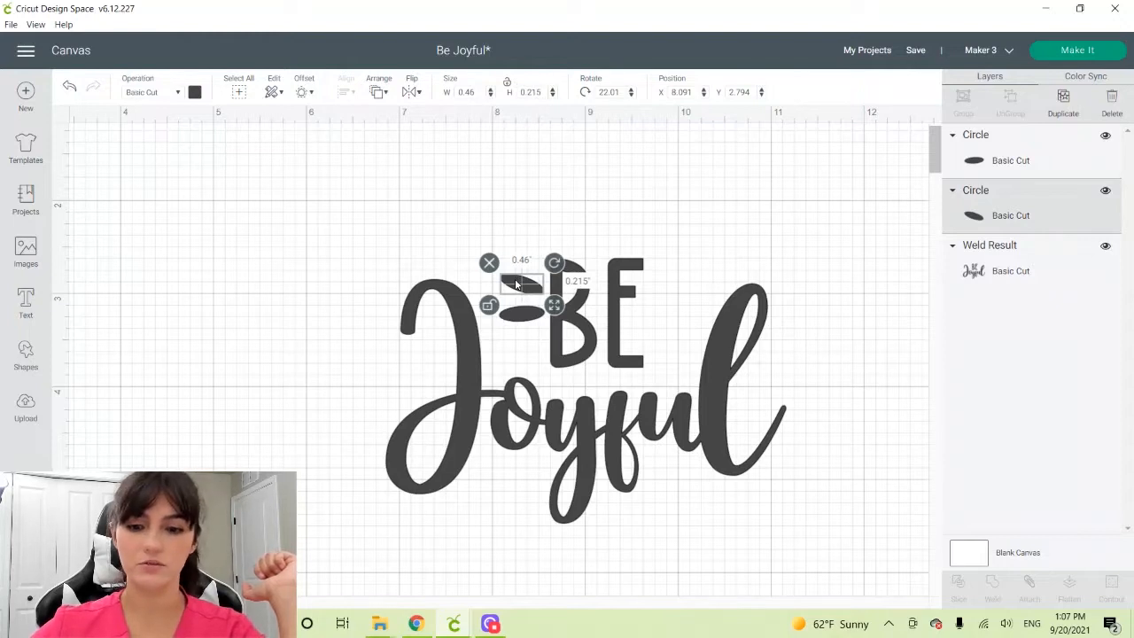
key(ctrl+d)
drag(530, 302, 513, 348)
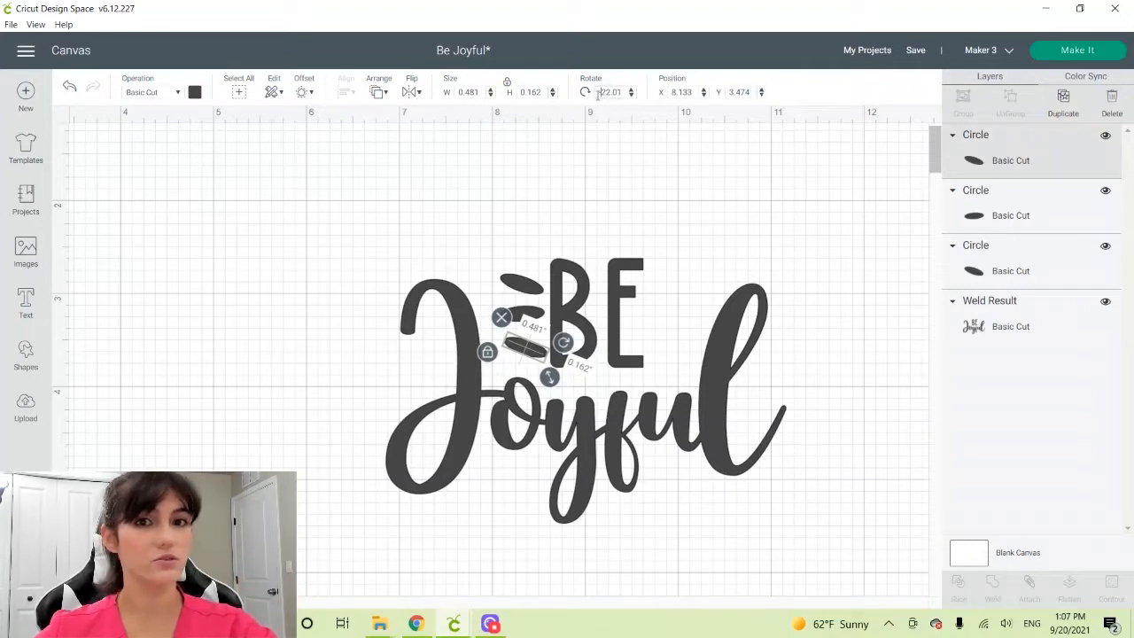
key(Return)
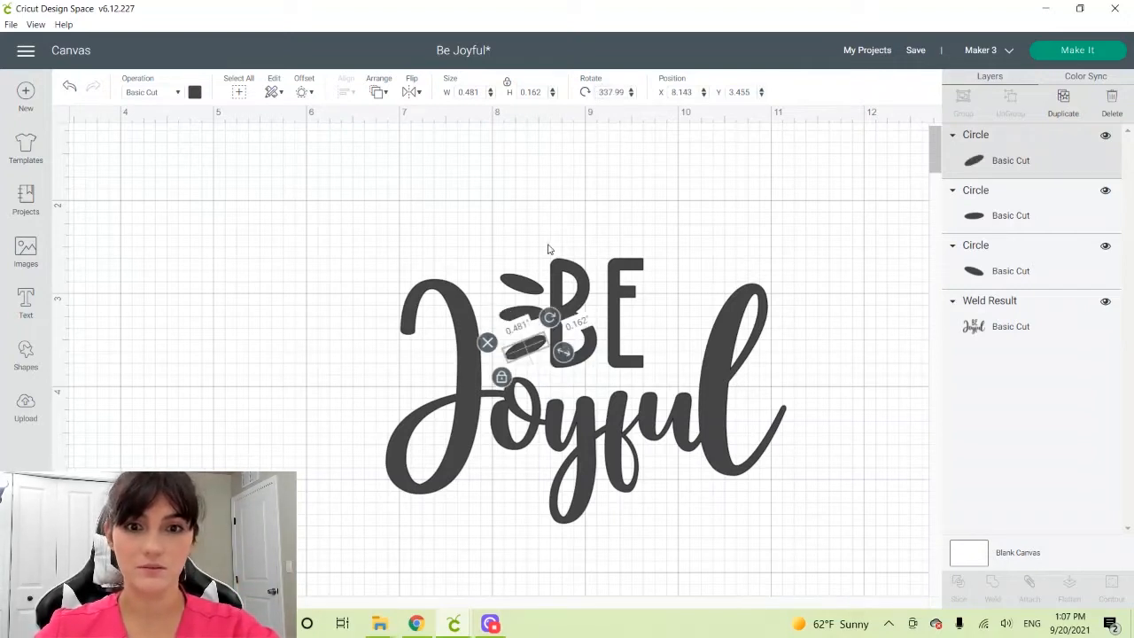
click(280, 290)
drag(532, 355, 527, 349)
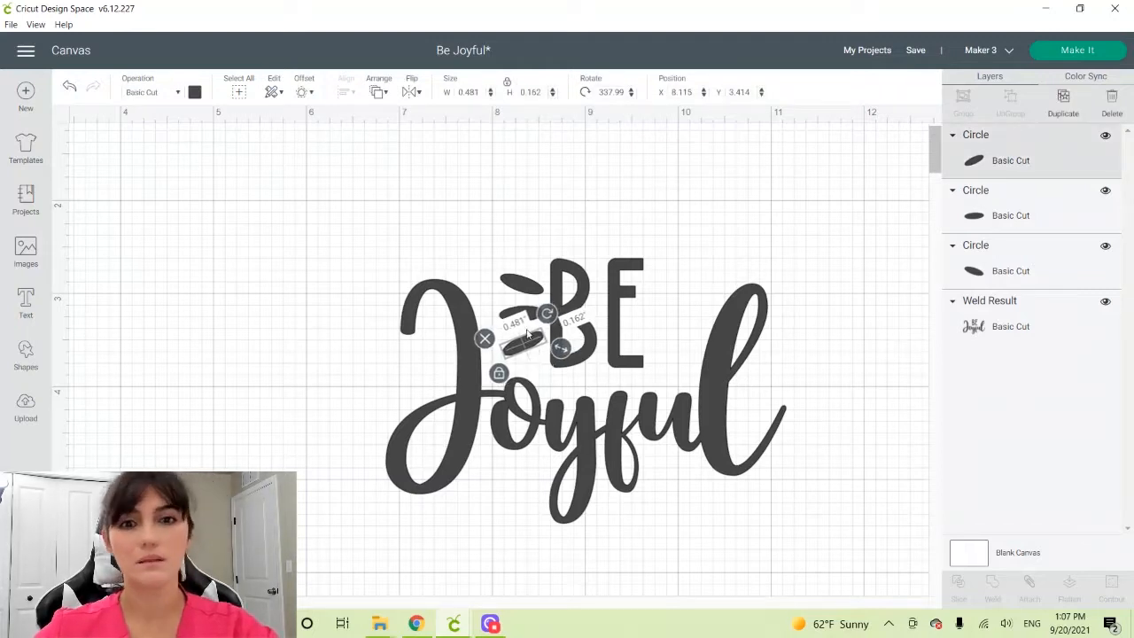
Distribute the three ellipses vertically and weld them into one accent shape
shift+click(525, 288)
shift+click(523, 323)
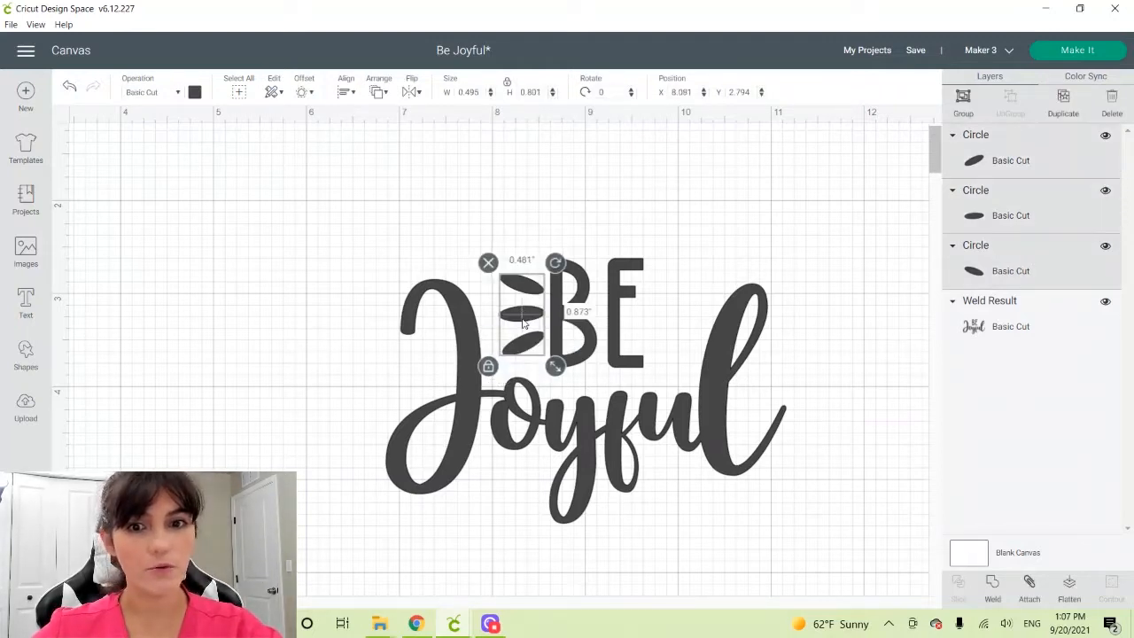
click(346, 93)
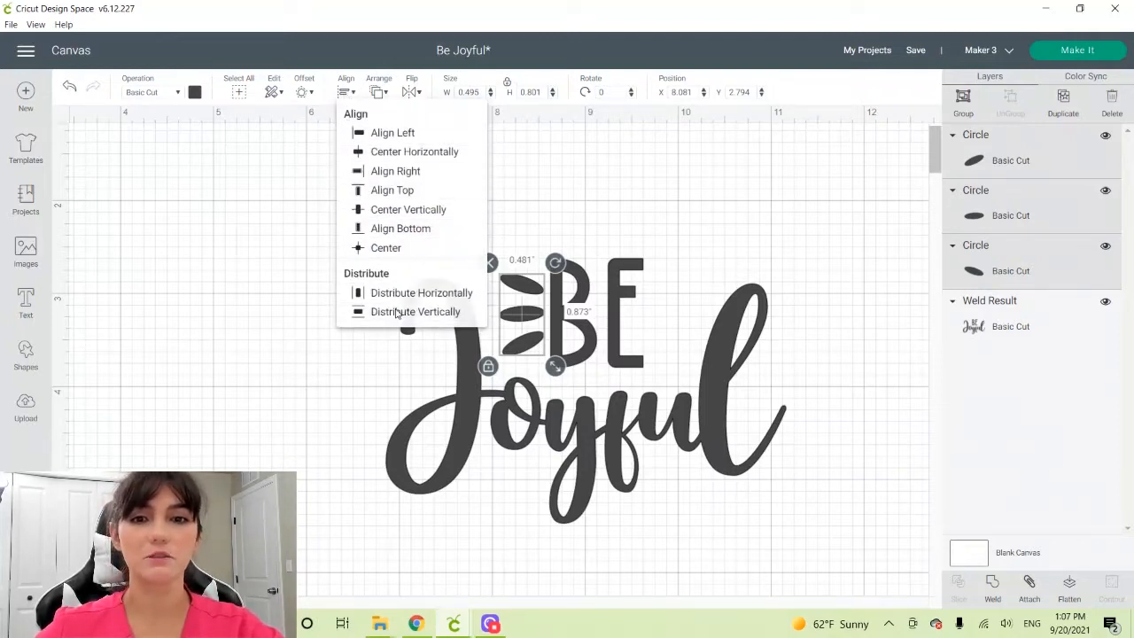
click(397, 312)
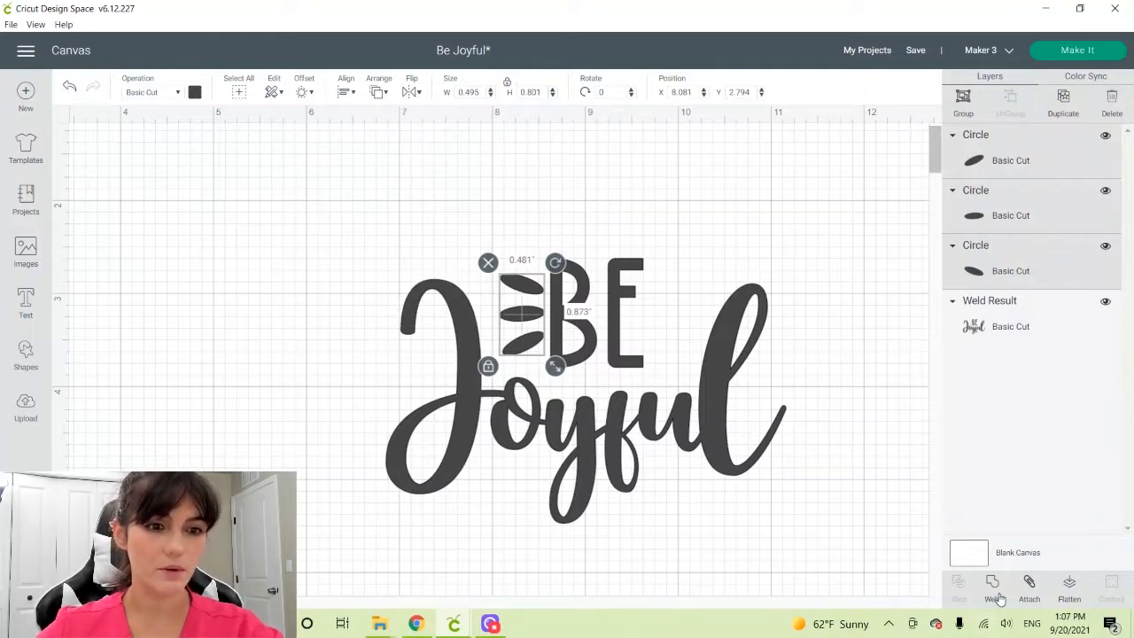
click(992, 585)
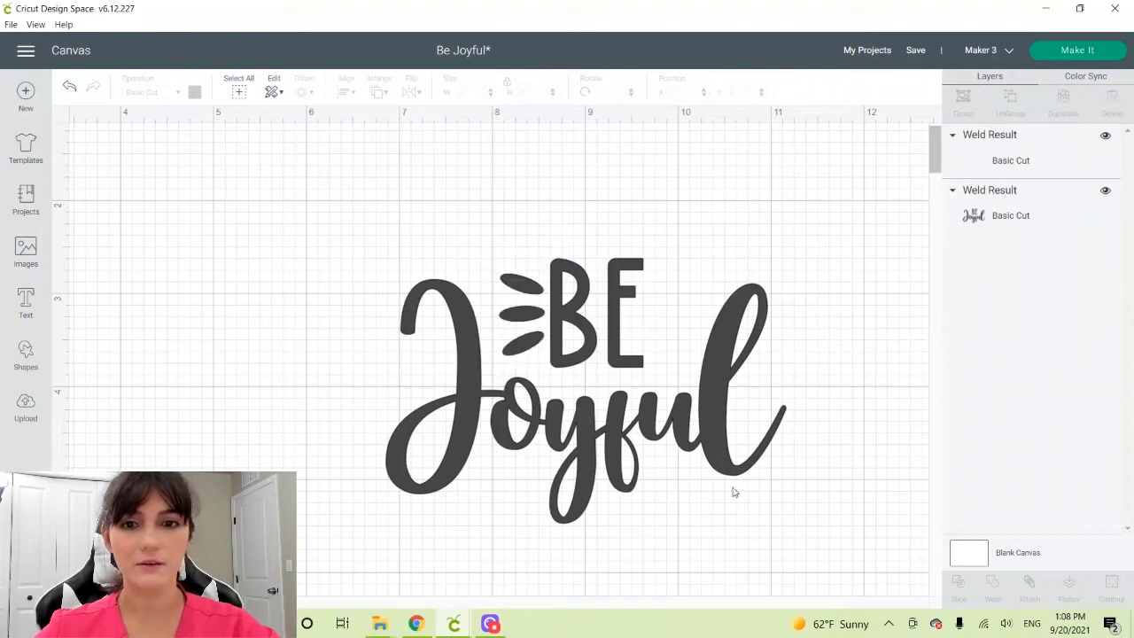
Stretch the welded accent without locked proportions to about 0.62 by 0.85 inches and place it beside the "B" at about X 7.93, Y 2.81
click(519, 329)
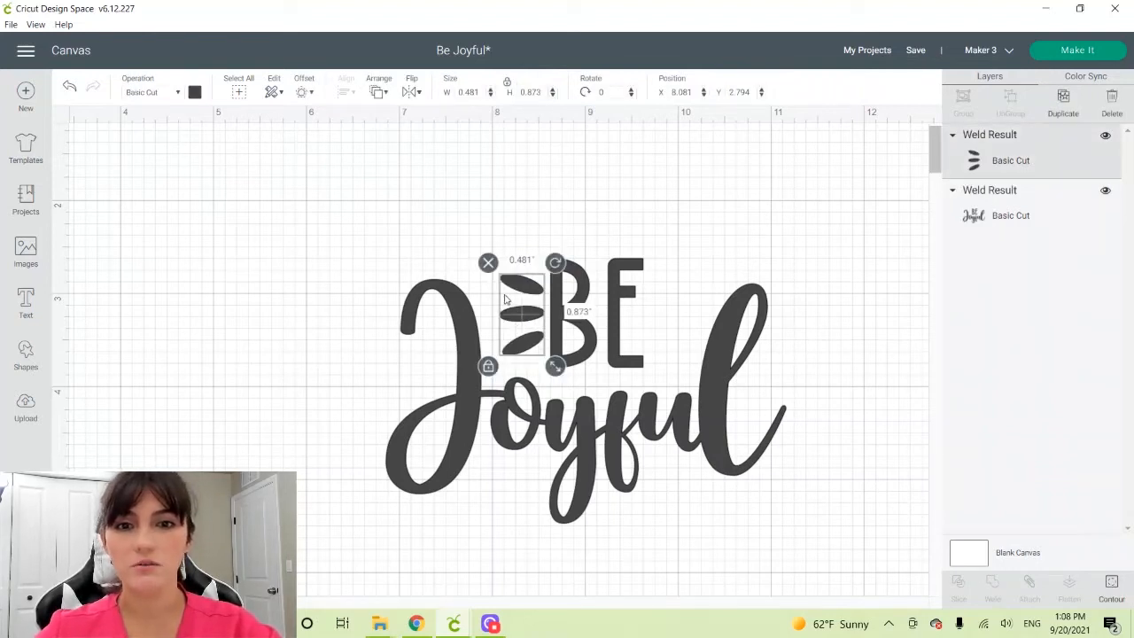
click(488, 366)
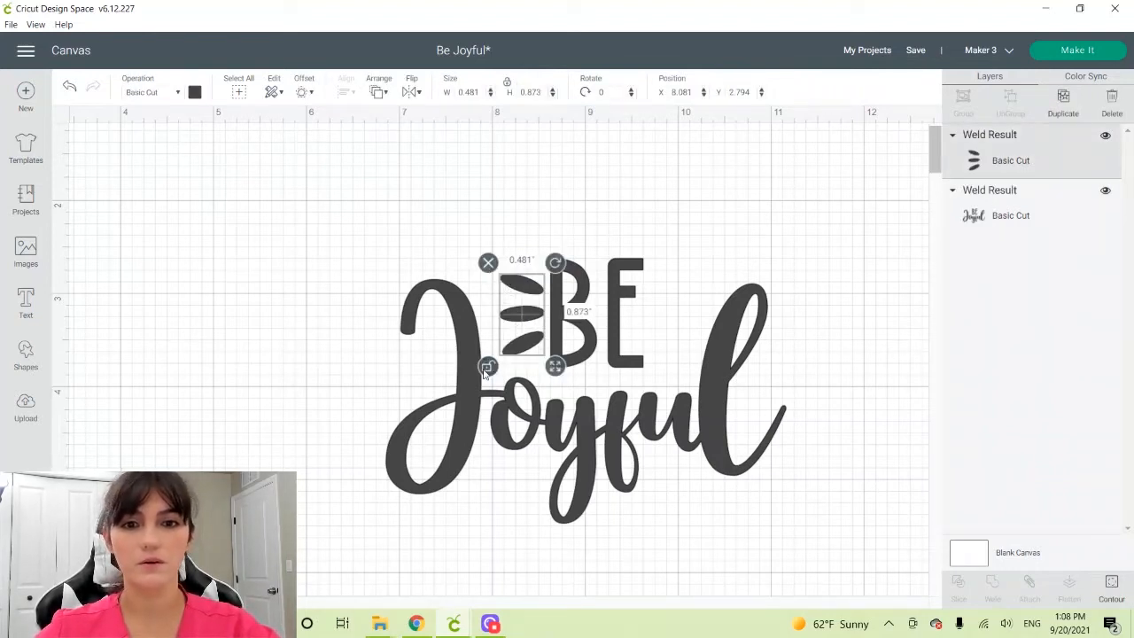
drag(555, 370, 572, 371)
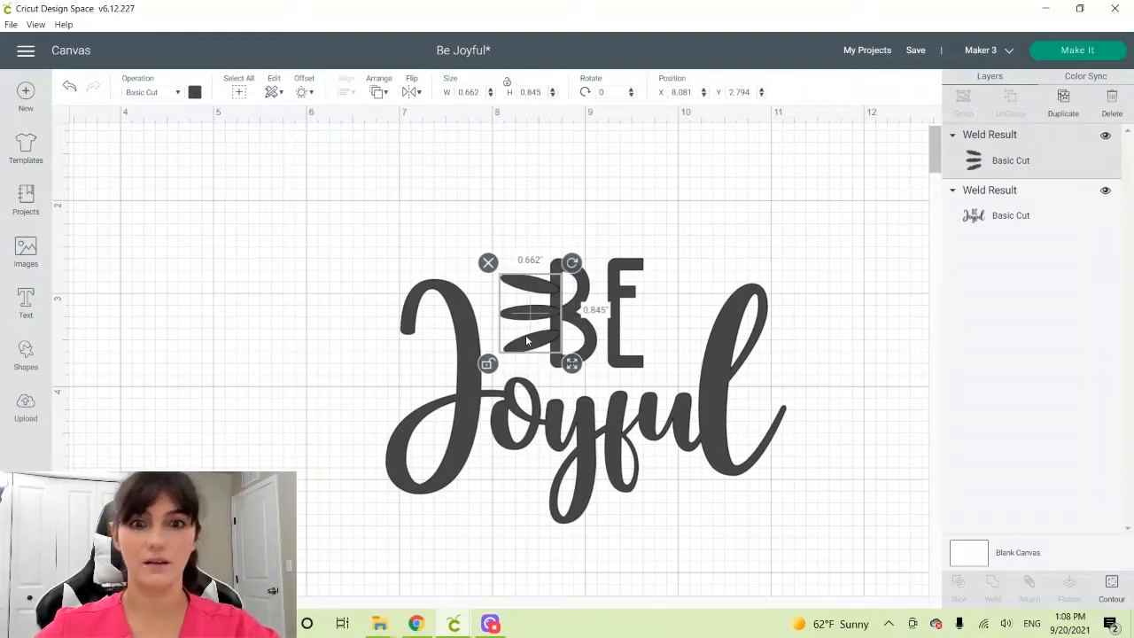
drag(526, 321, 510, 320)
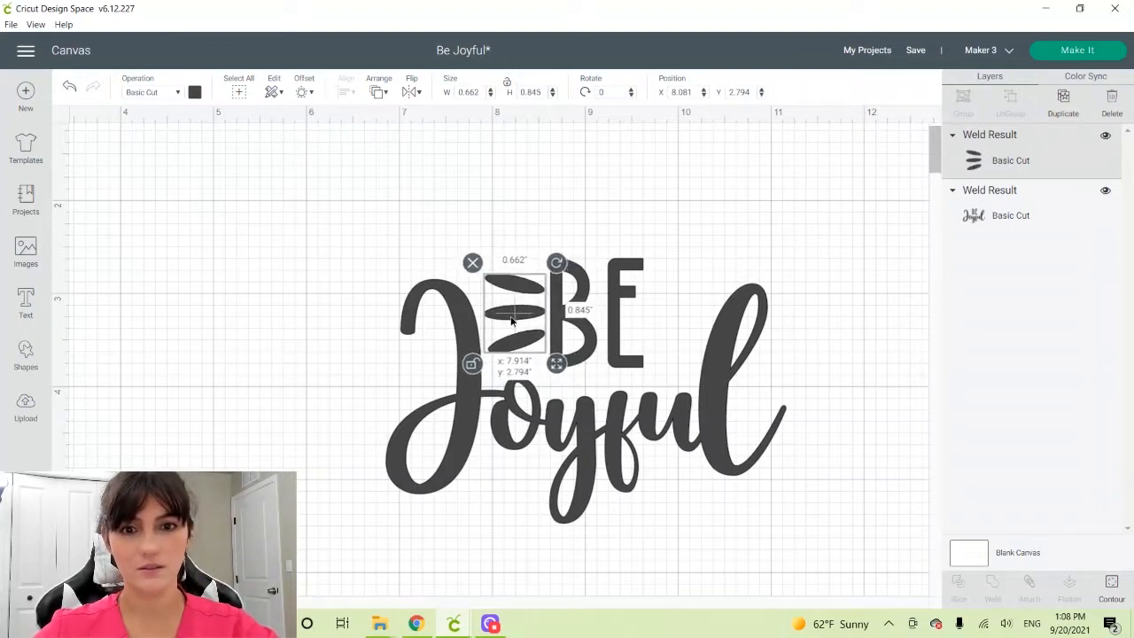
click(335, 335)
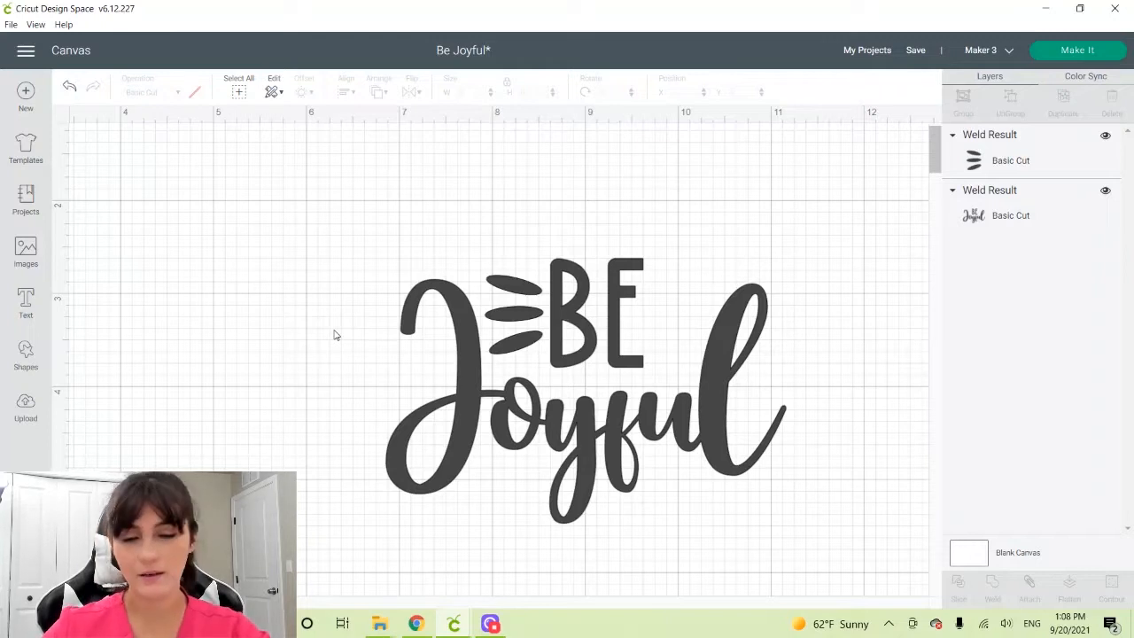
click(521, 284)
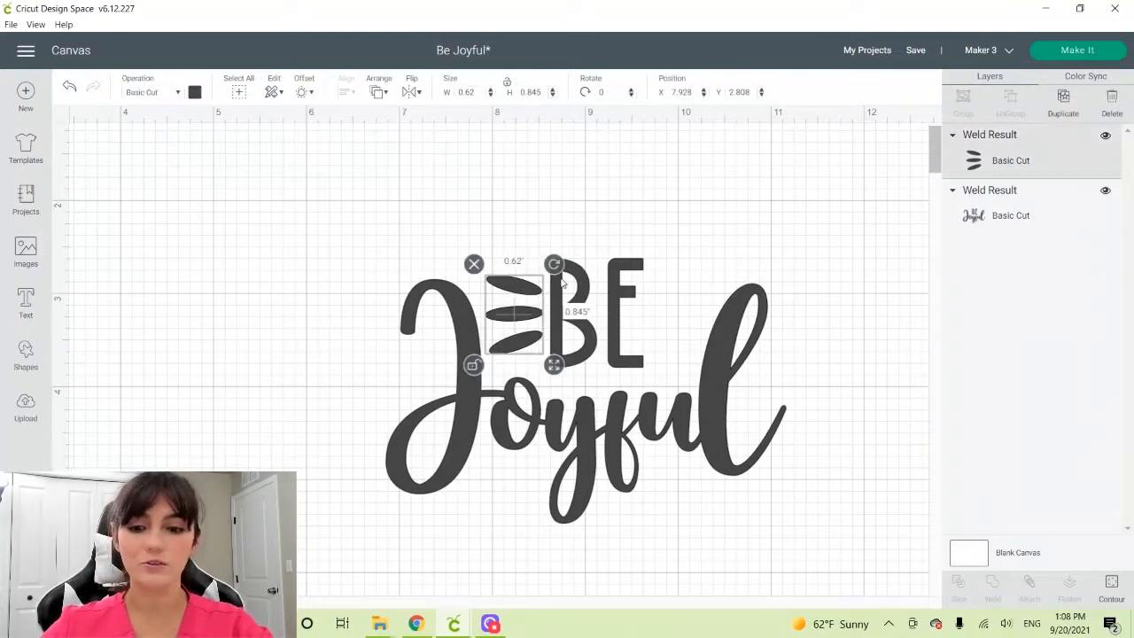
Duplicate the welded accent, flip the copy horizontally and place it beside the "E" at about X 9.65, Y 2.79
key(ctrl+d)
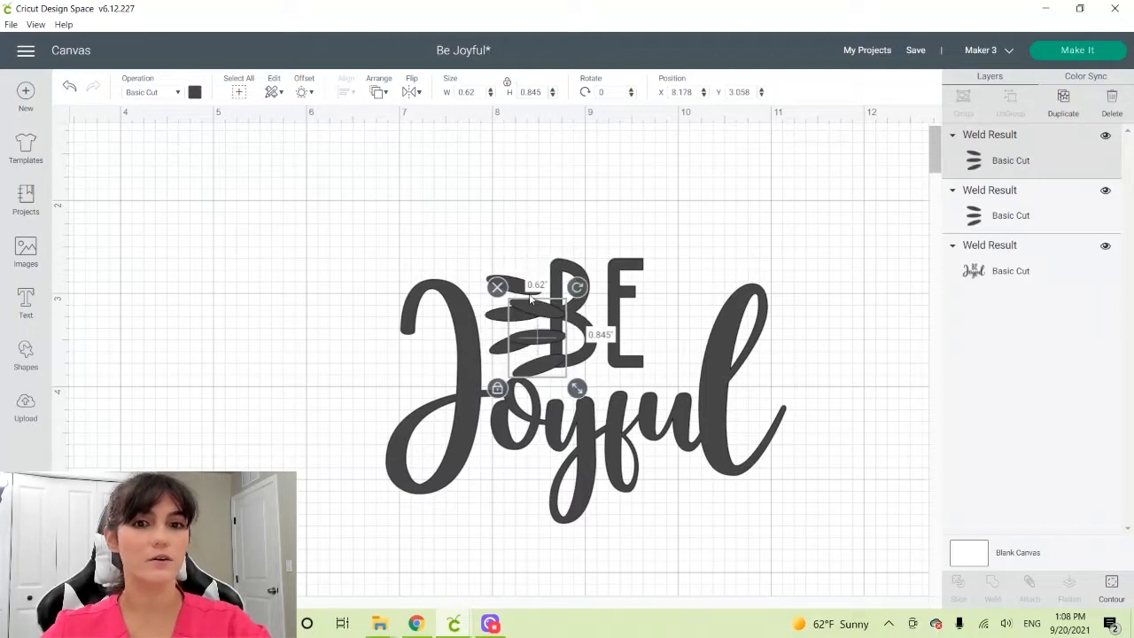
drag(536, 306, 686, 281)
click(413, 92)
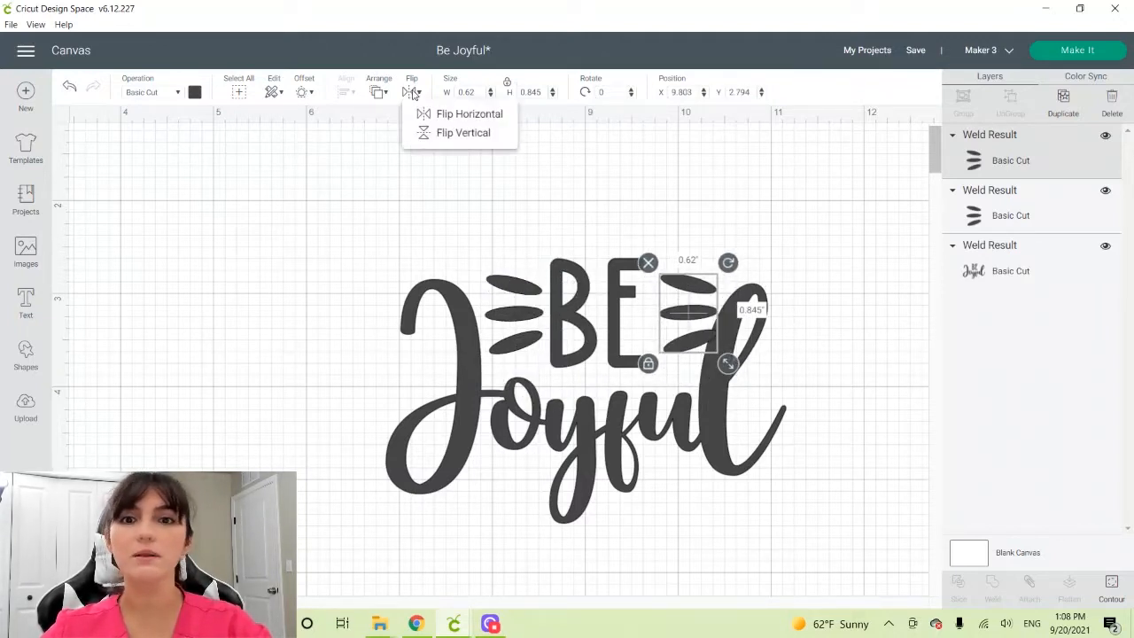
click(434, 111)
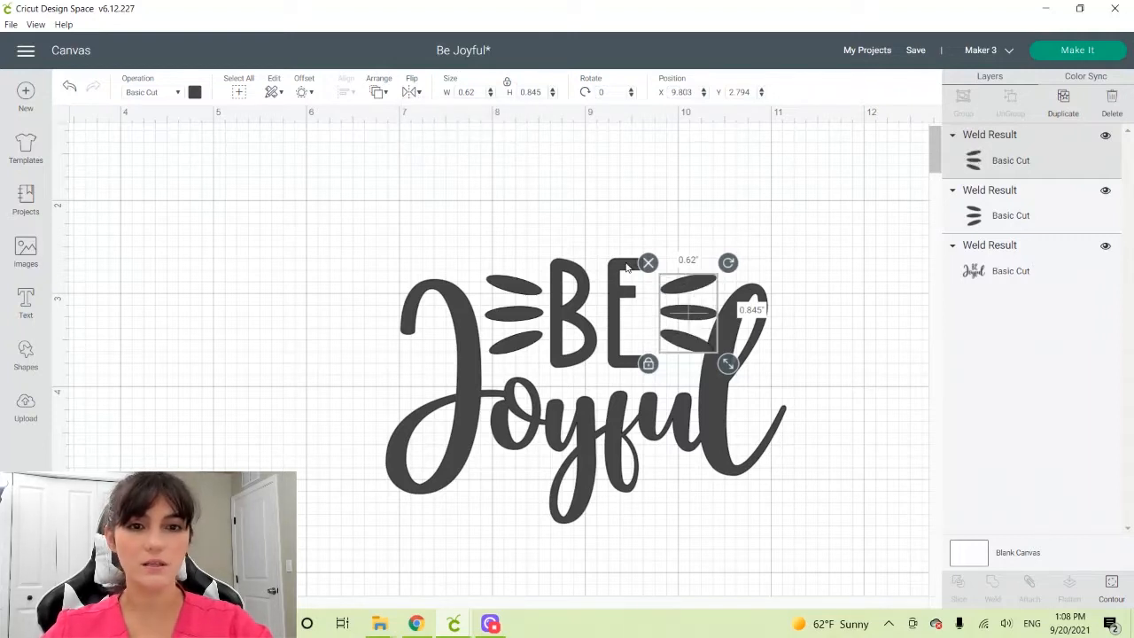
drag(686, 335, 673, 335)
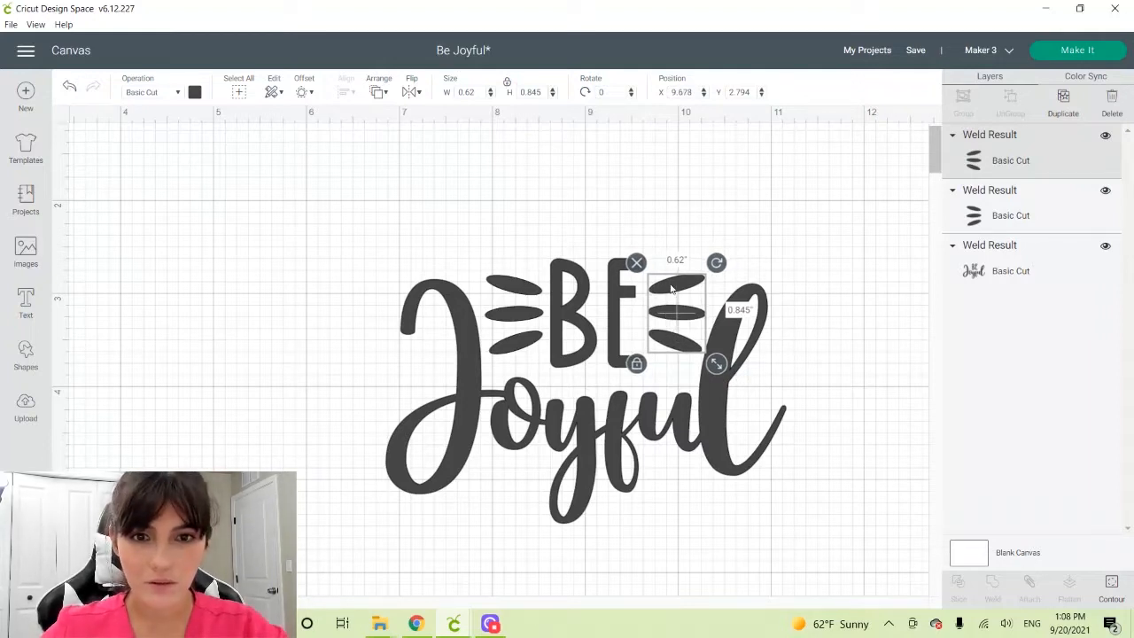
drag(670, 292, 669, 293)
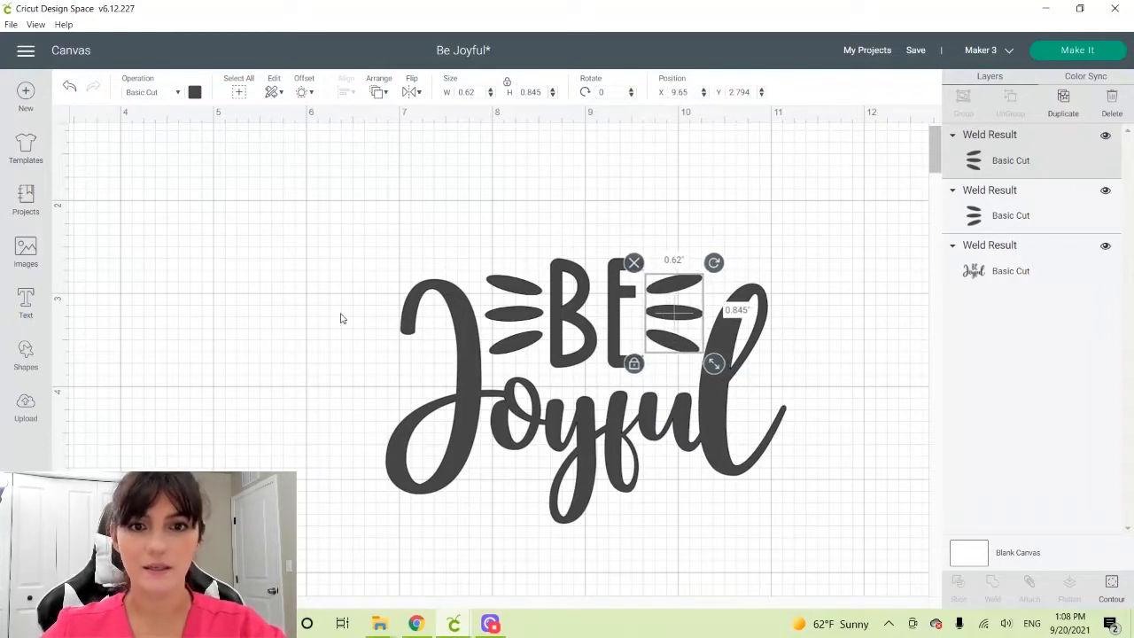
Center the two accents vertically with each other and fine-tune their size and placement around "BE"
click(257, 318)
click(525, 284)
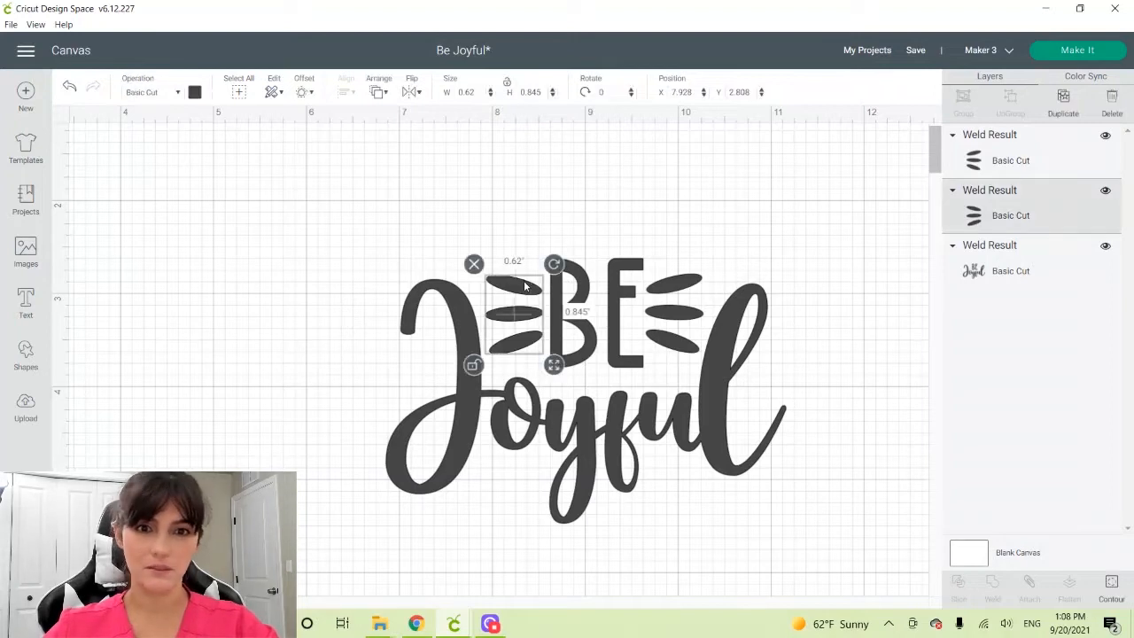
shift+click(675, 293)
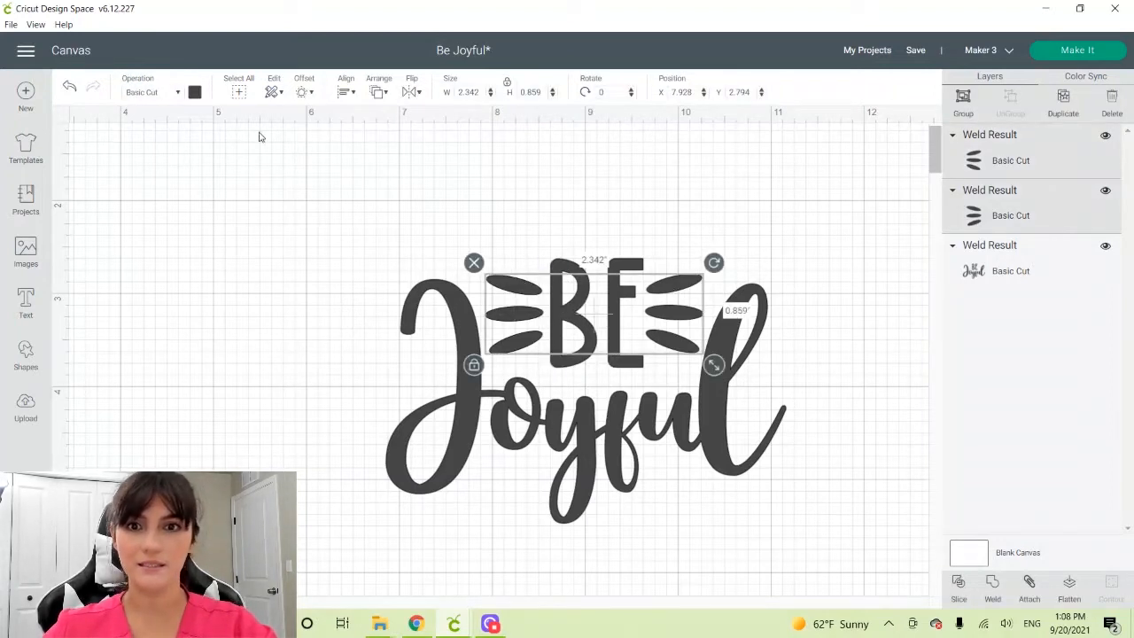
click(345, 92)
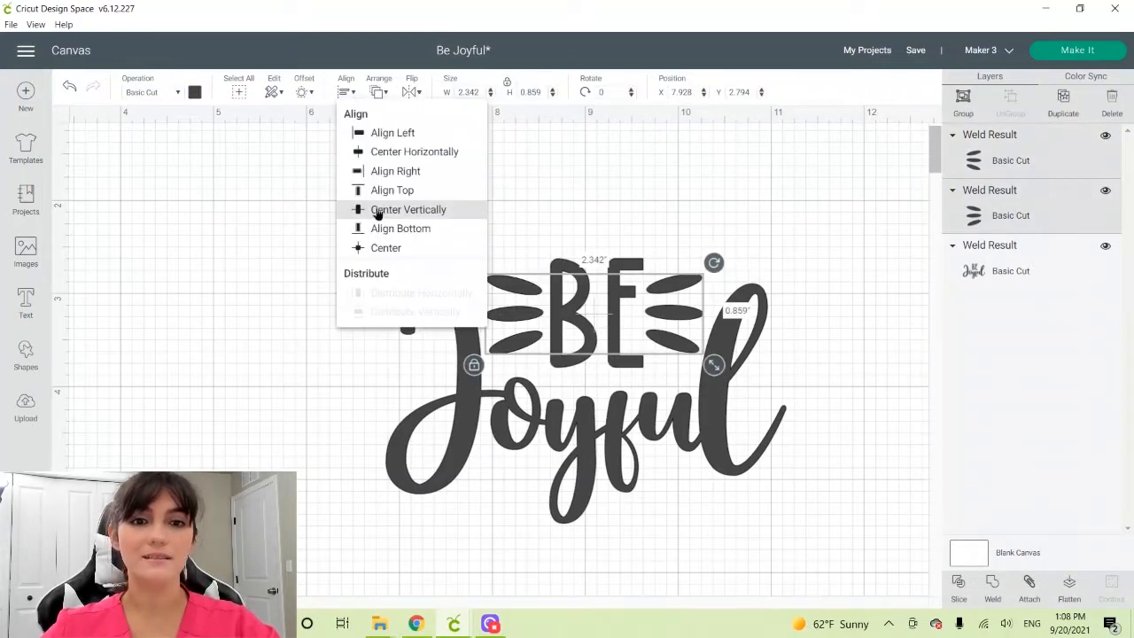
click(377, 211)
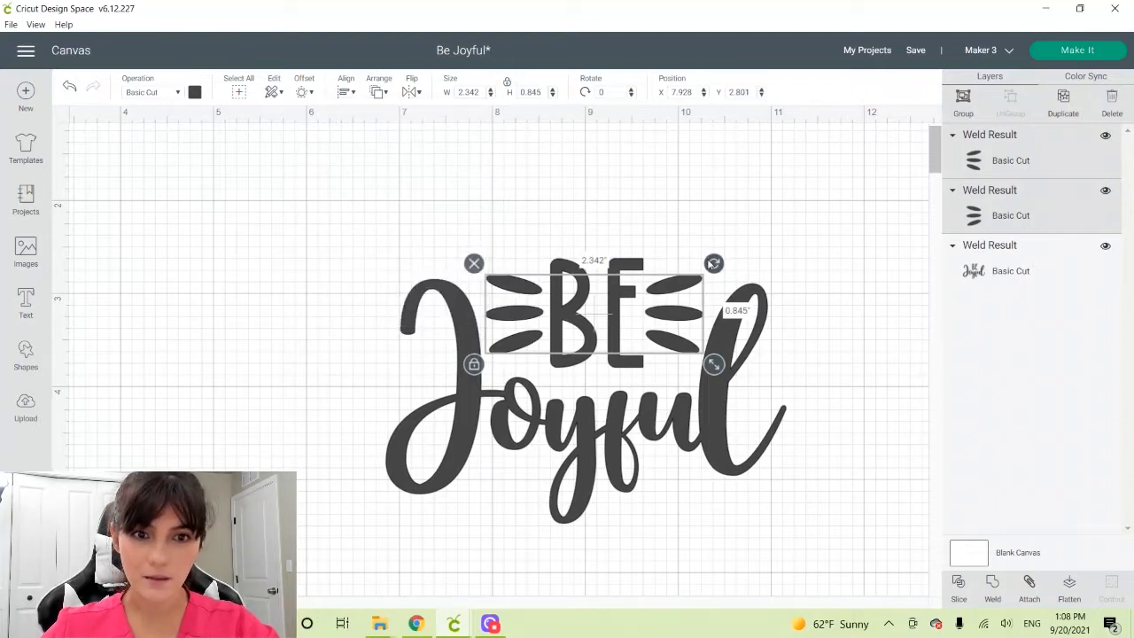
drag(710, 264, 704, 266)
drag(719, 373, 716, 371)
drag(671, 314, 674, 315)
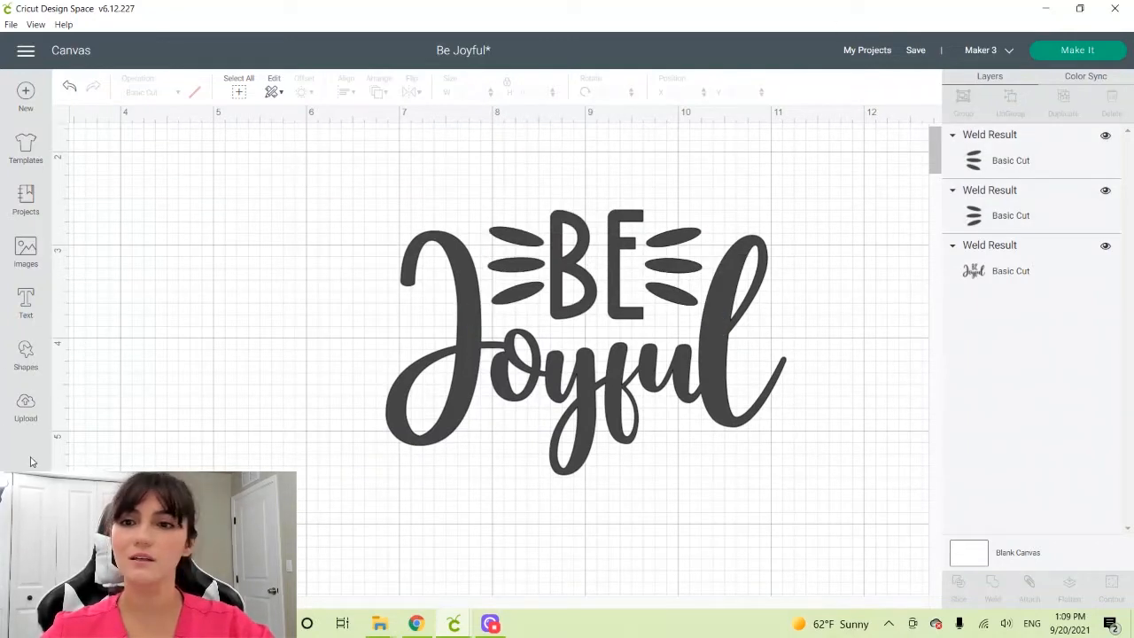
Weld both accents with the lettering into one shape and move it to about X 6.49, Y 2.32
drag(360, 227, 852, 507)
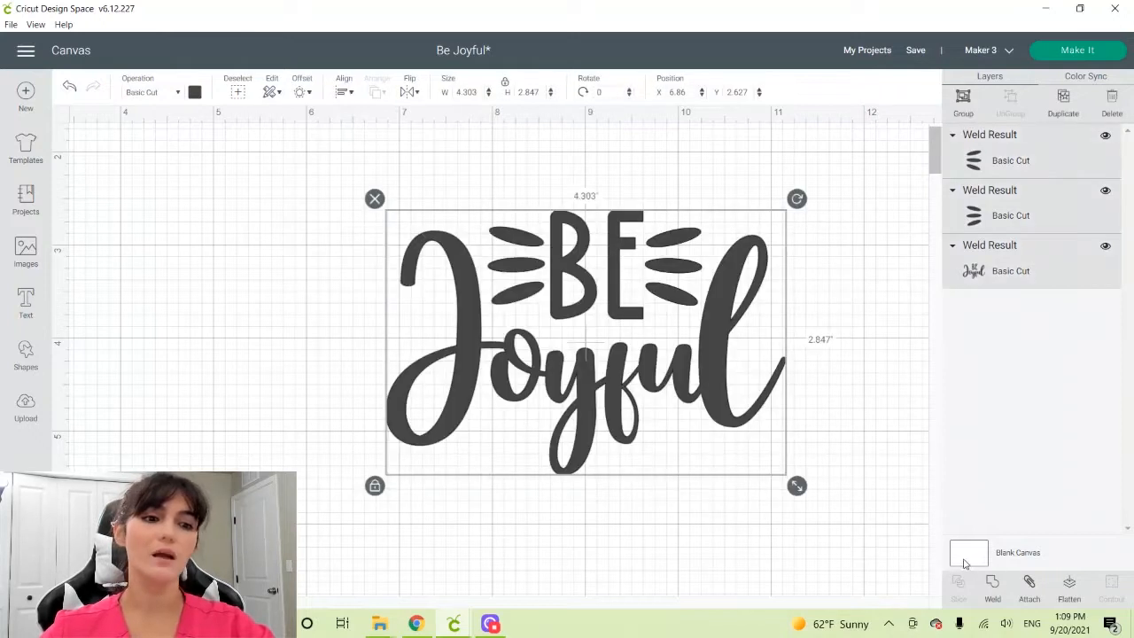
click(990, 585)
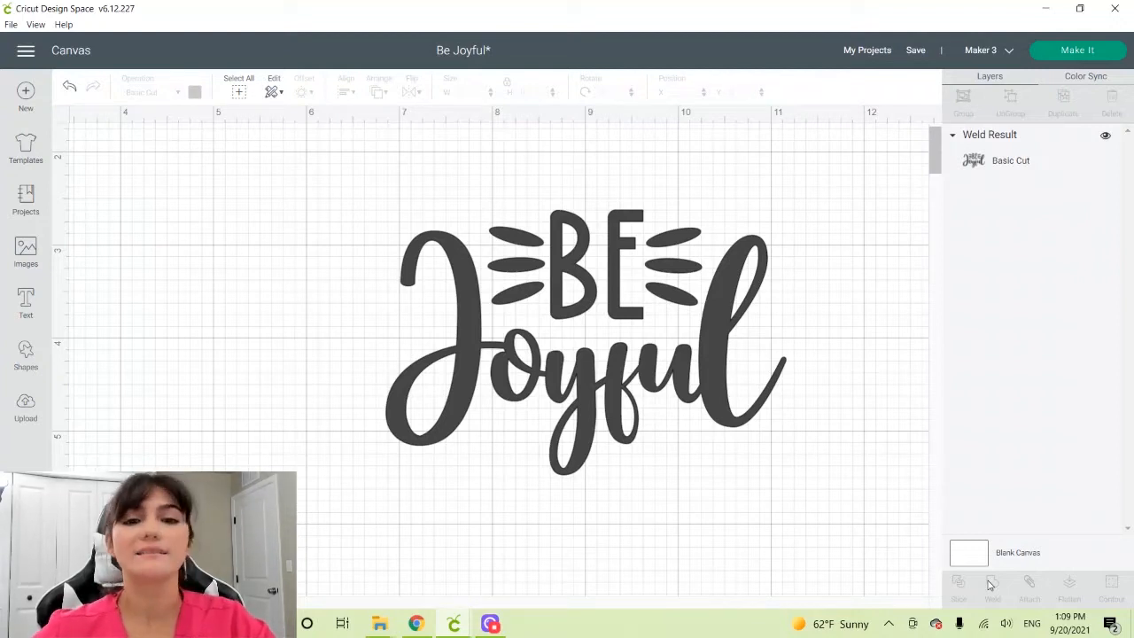
drag(505, 305, 471, 278)
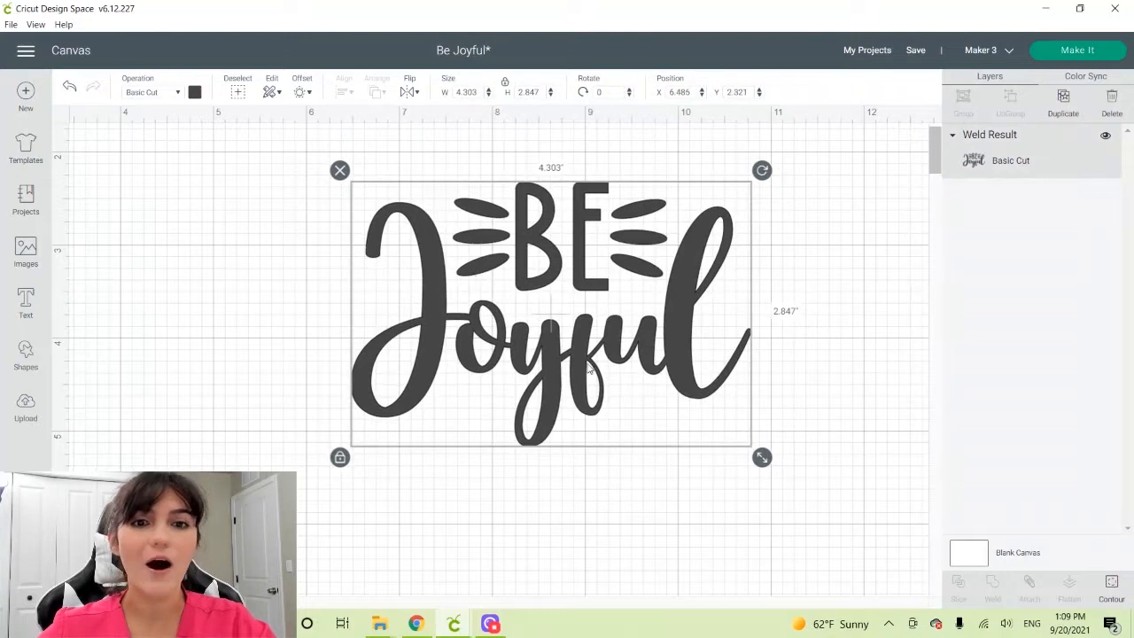
Add a heart shape of about 0.65 by 0.61 inches beneath the "o" of "Joyful" and tilt it to about 353.5 degrees
click(27, 368)
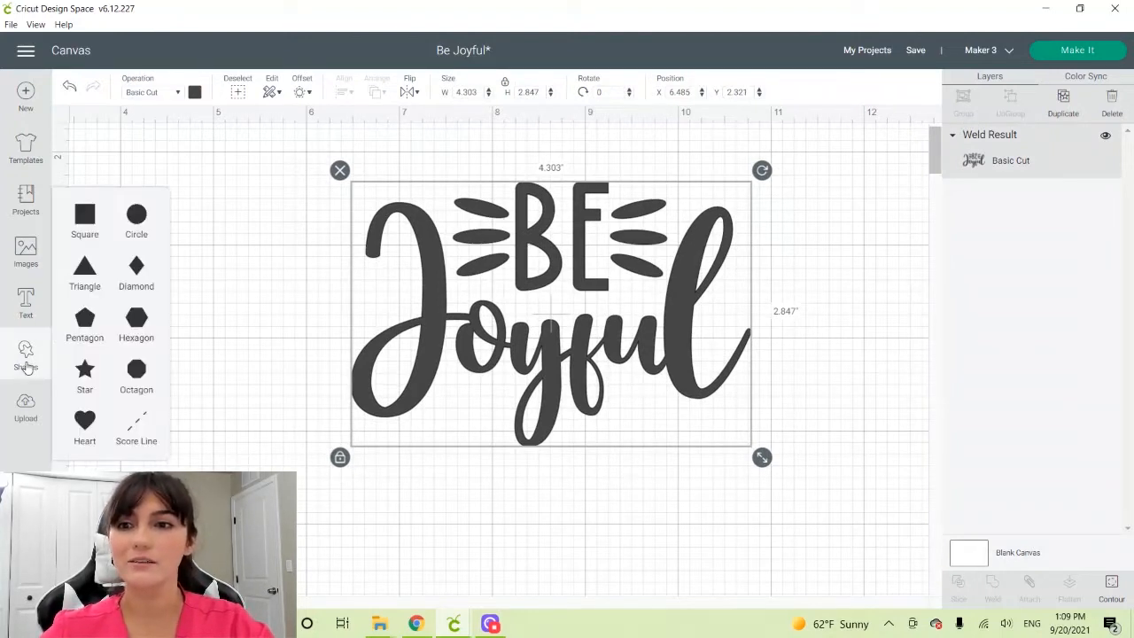
click(83, 426)
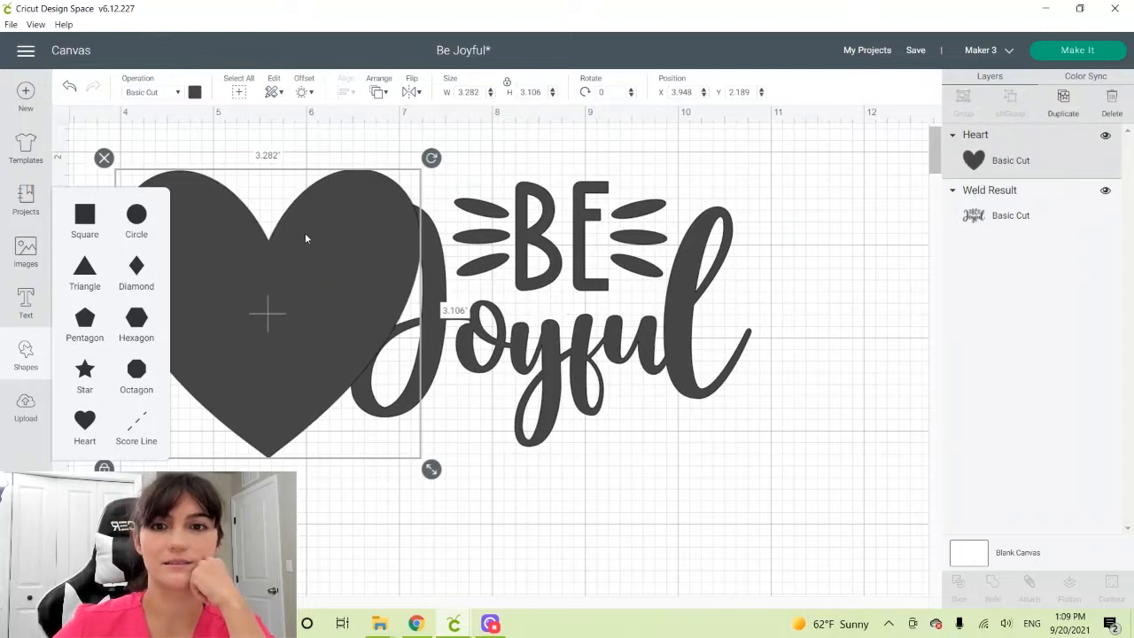
drag(362, 272, 509, 299)
drag(578, 498, 469, 409)
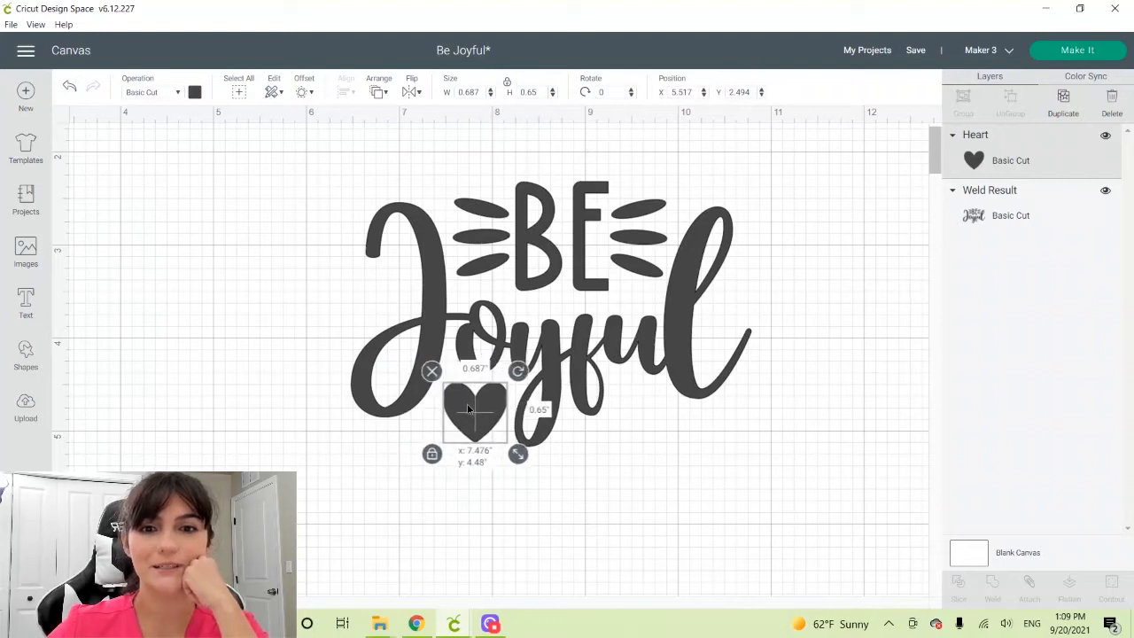
drag(519, 457, 516, 451)
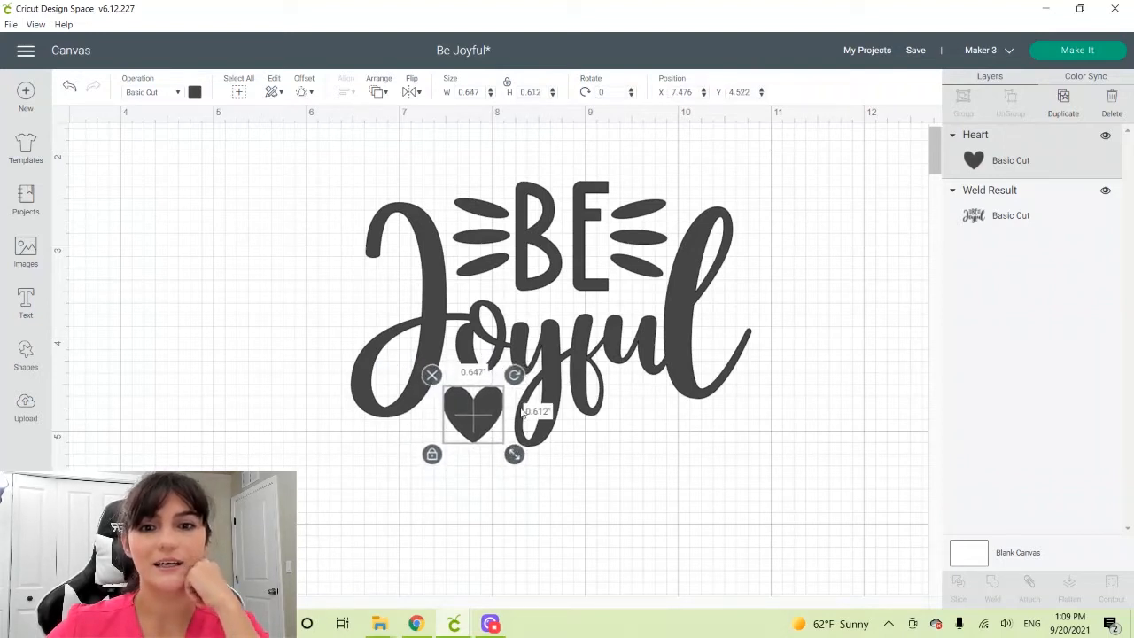
drag(515, 373, 511, 370)
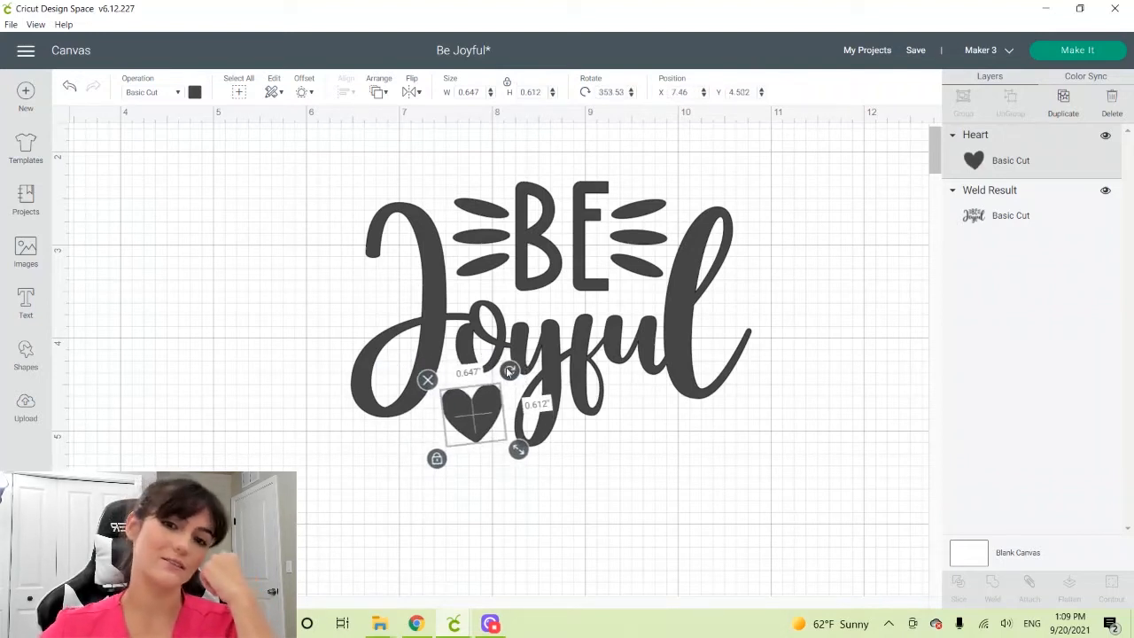
click(289, 456)
Duplicate the heart twice at about 0.61 by 0.58 inches and place the tilted copies beneath the "f" and the "u"
click(470, 425)
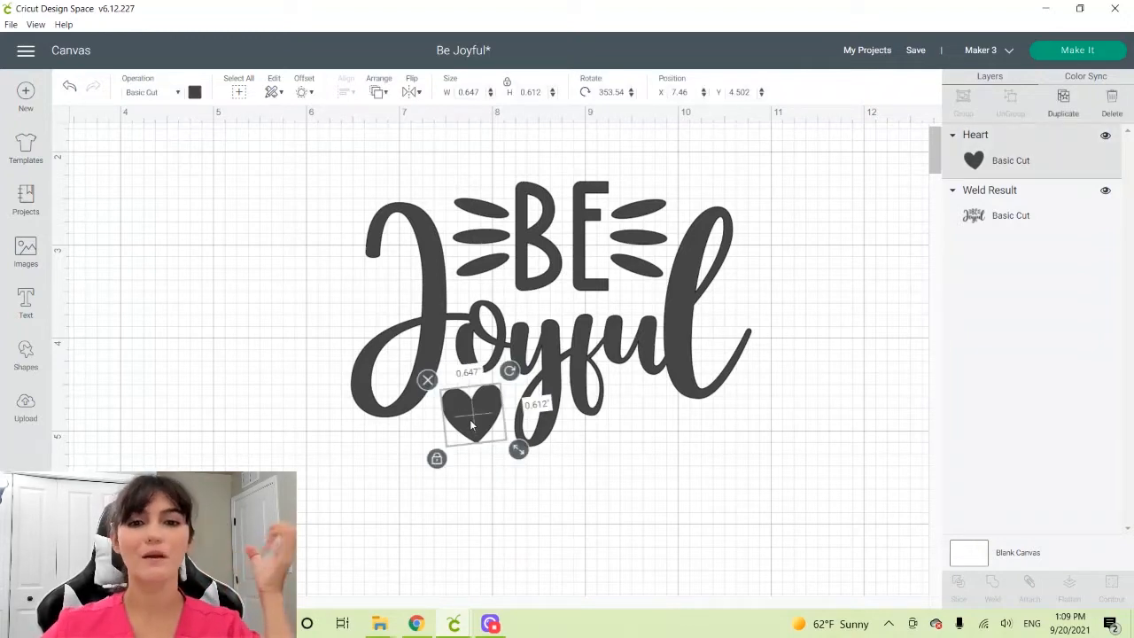
key(ctrl+d)
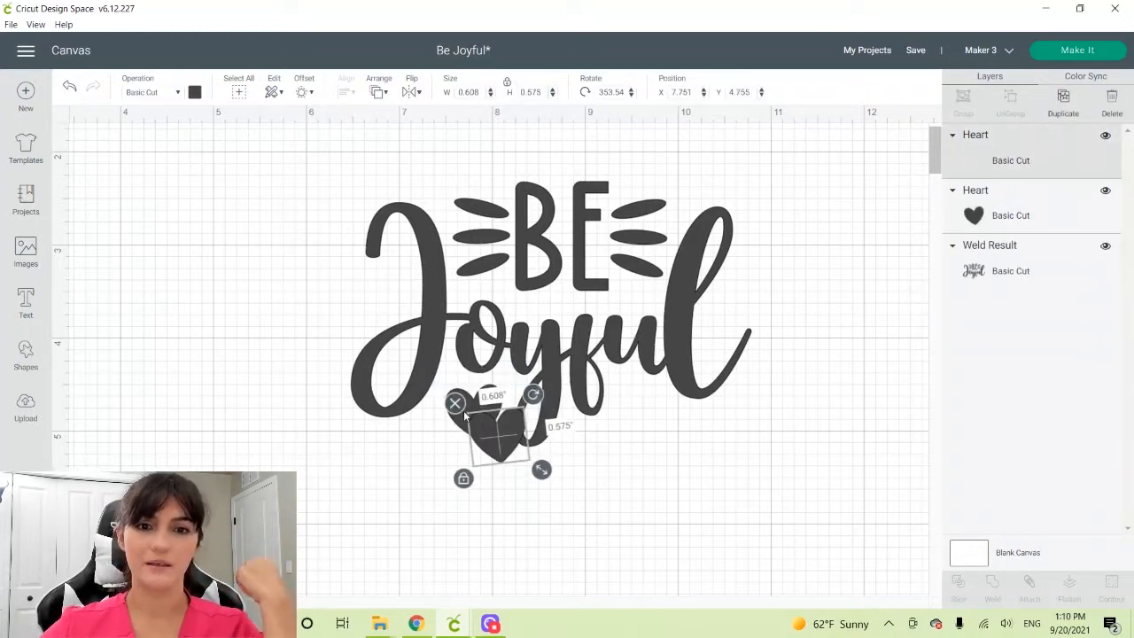
drag(470, 425, 596, 456)
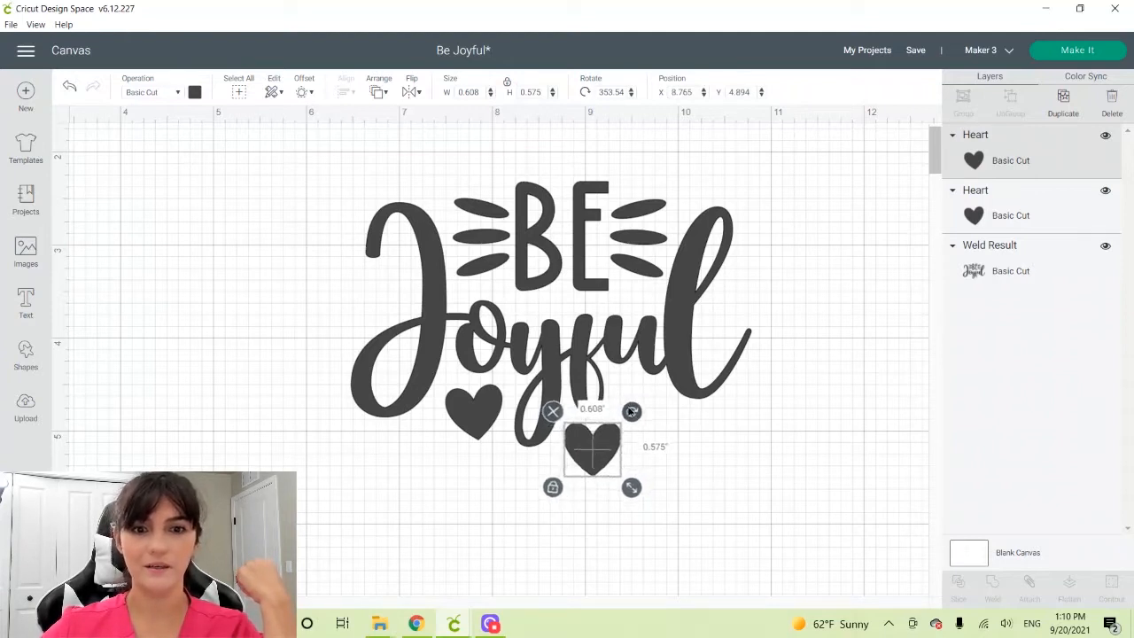
drag(631, 411, 590, 444)
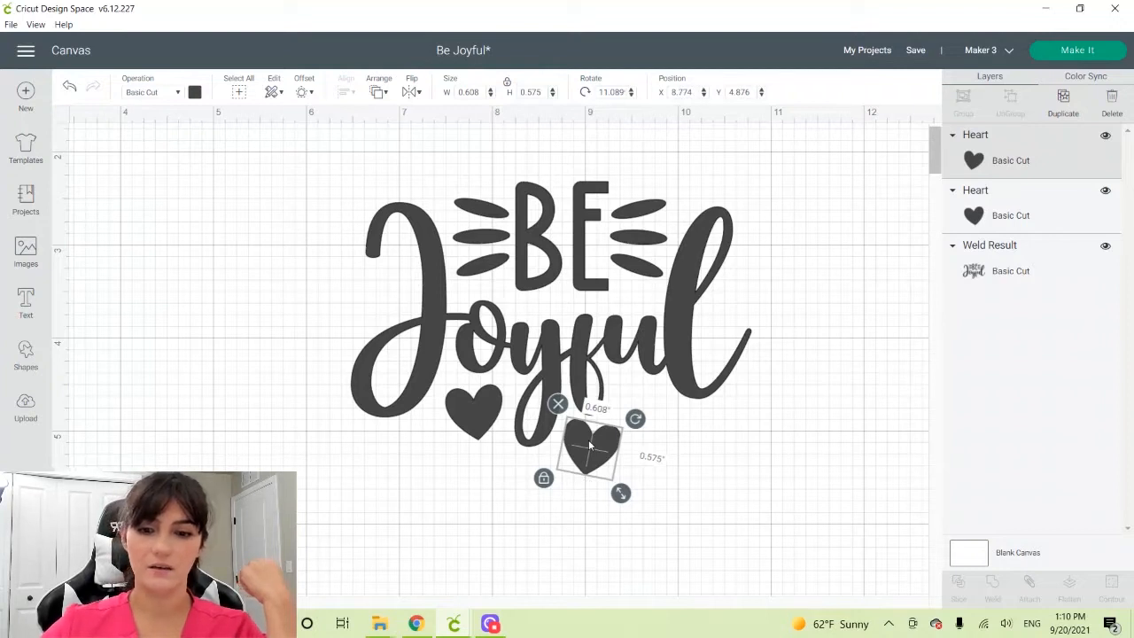
key(ctrl+d)
drag(641, 475, 663, 417)
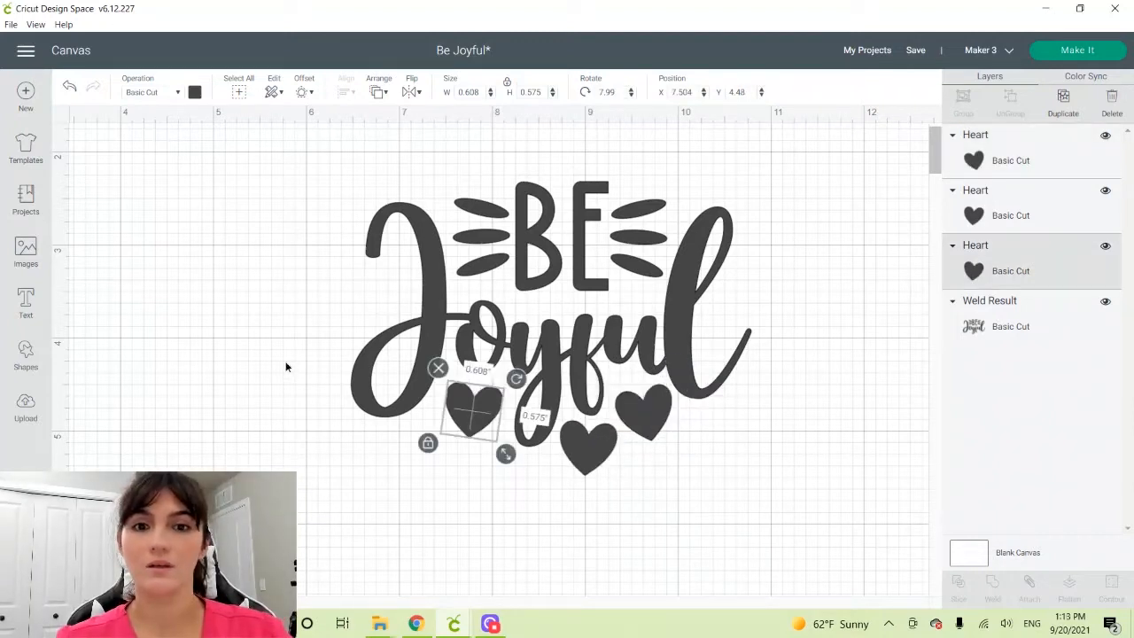
click(285, 366)
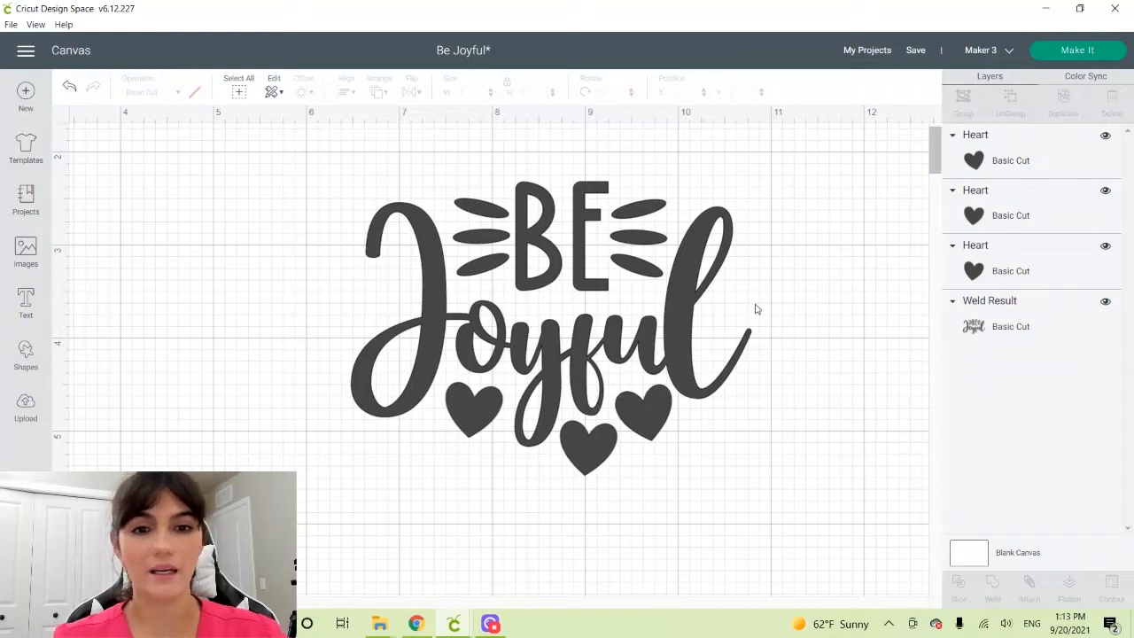
Nudge the three hearts into even spacing under "Joyful", with the middle heart at about X 8.72, Y 4.91
click(574, 450)
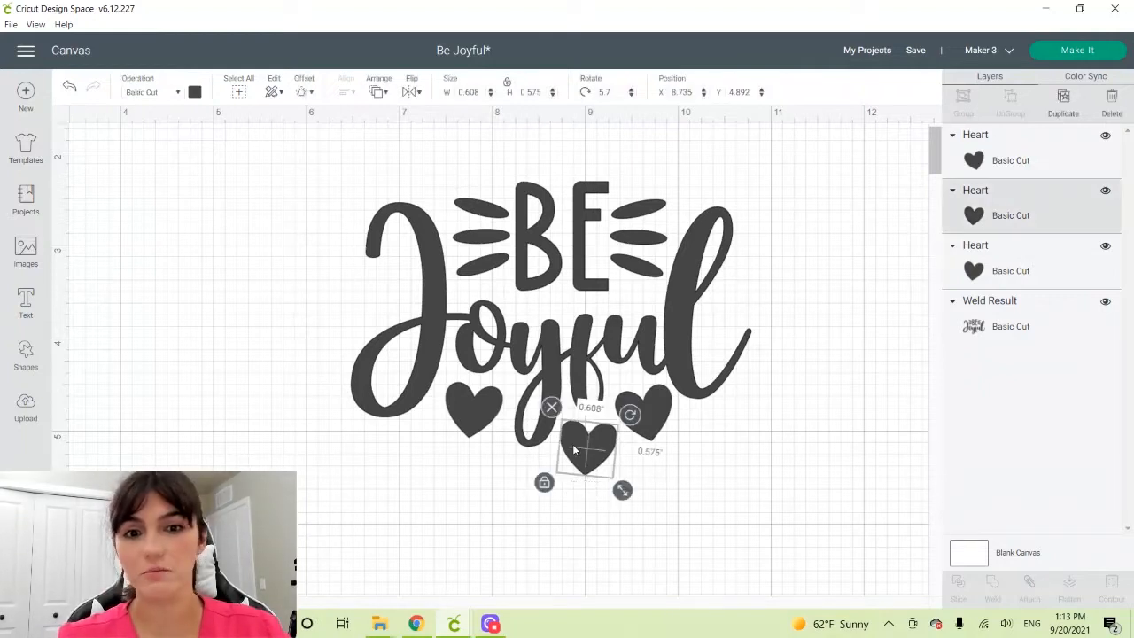
drag(478, 409, 478, 414)
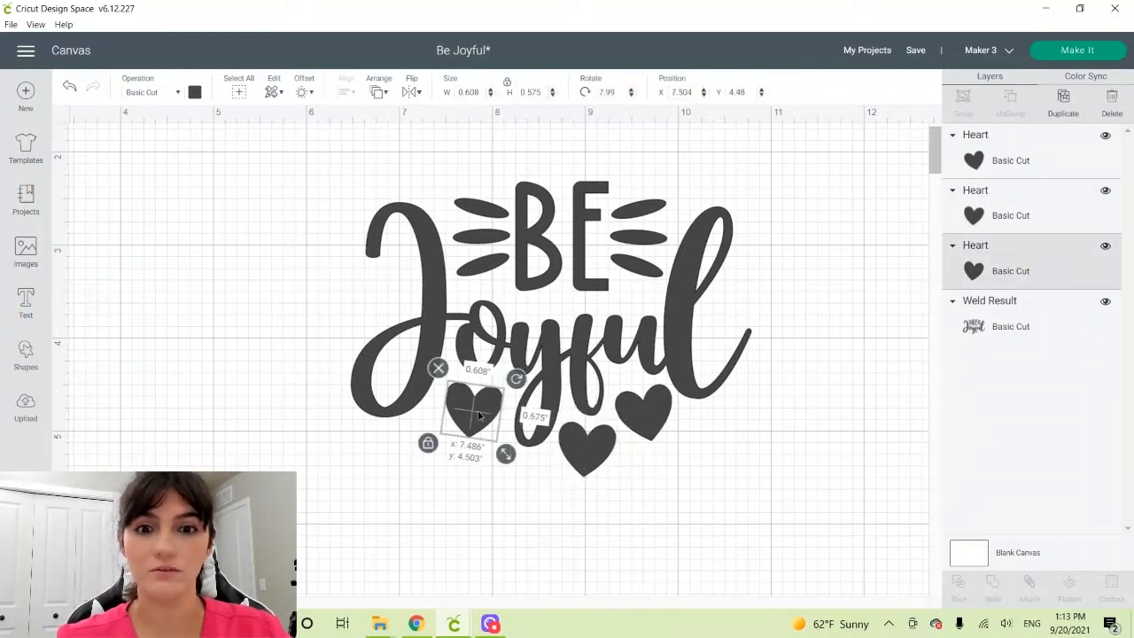
click(644, 413)
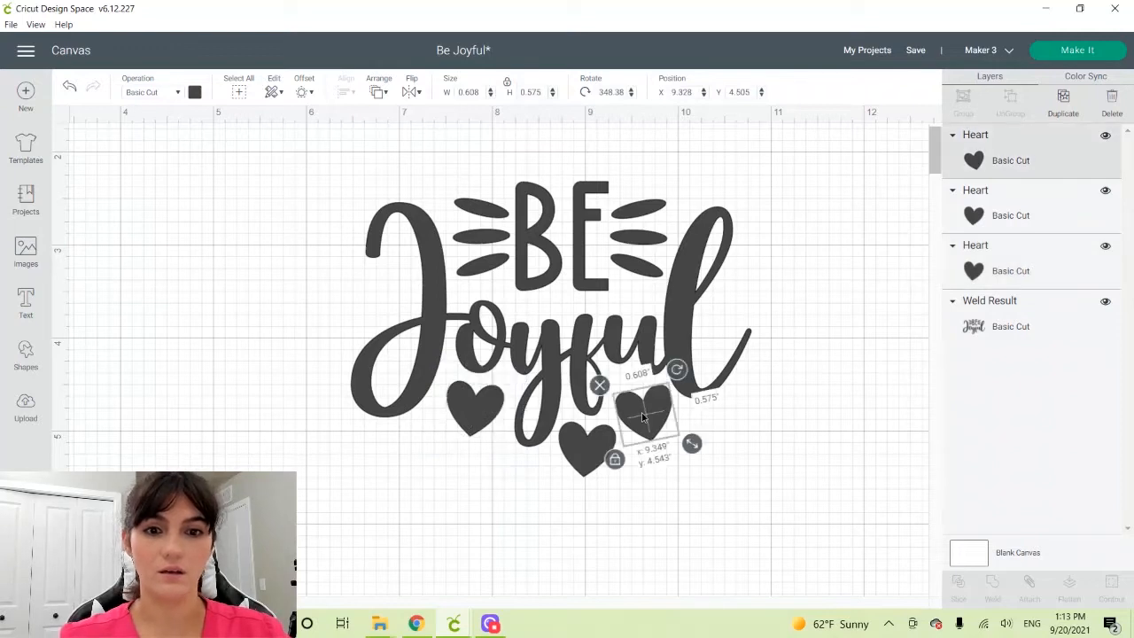
drag(643, 417, 643, 414)
click(591, 450)
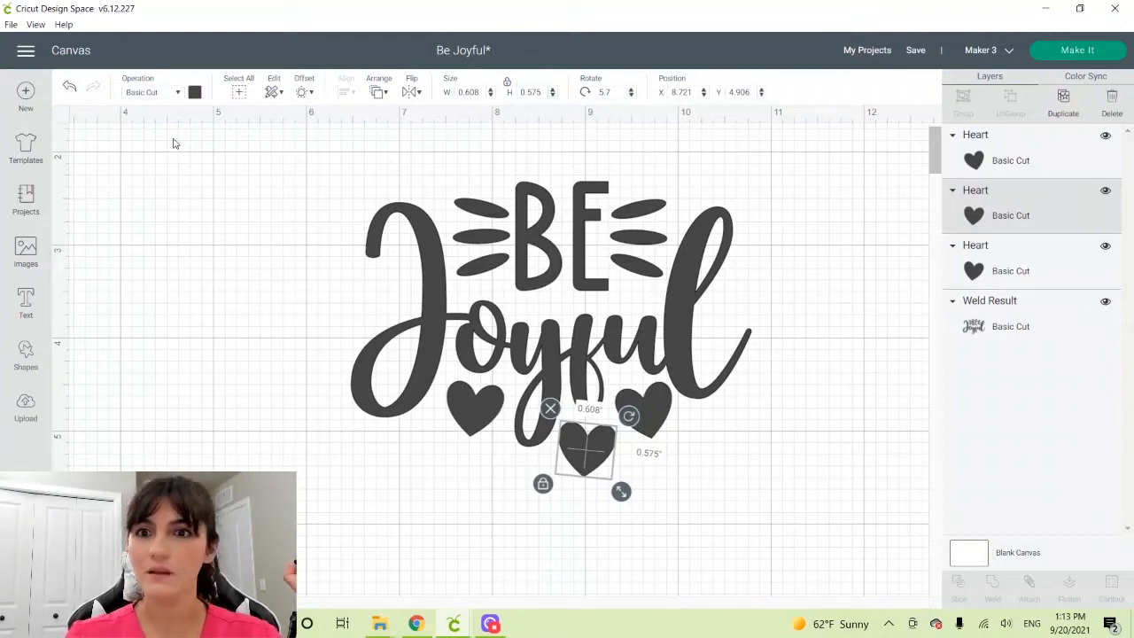
Weld the lettering and hearts into one white shape, scaled to about 3.7 by 2.73 inches at about X 7.10, Y 2.63
click(233, 97)
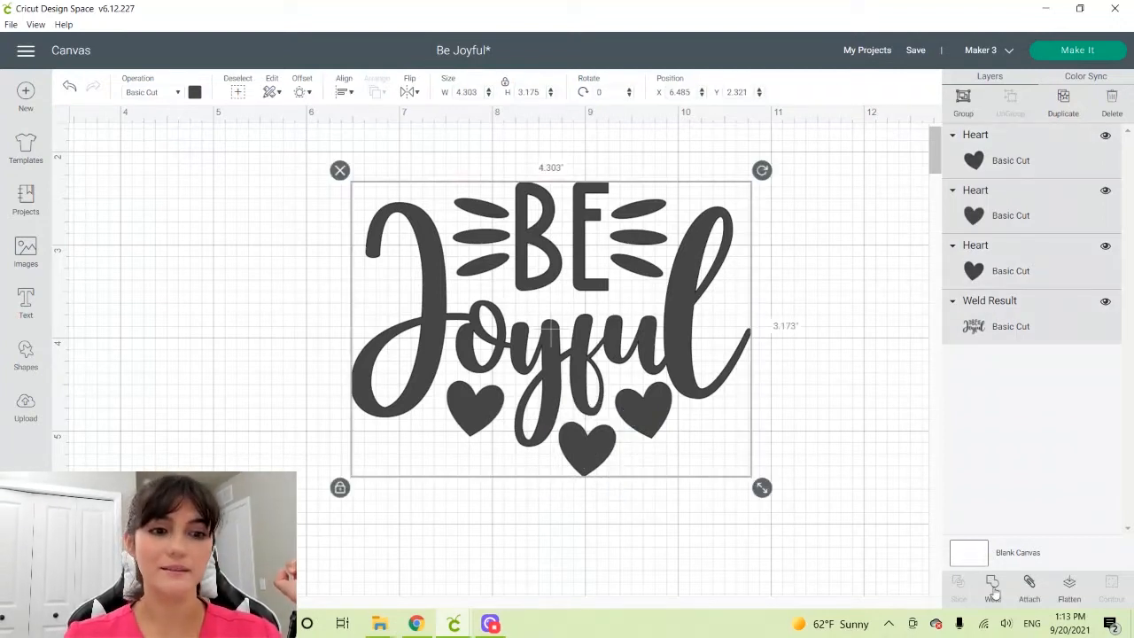
click(993, 590)
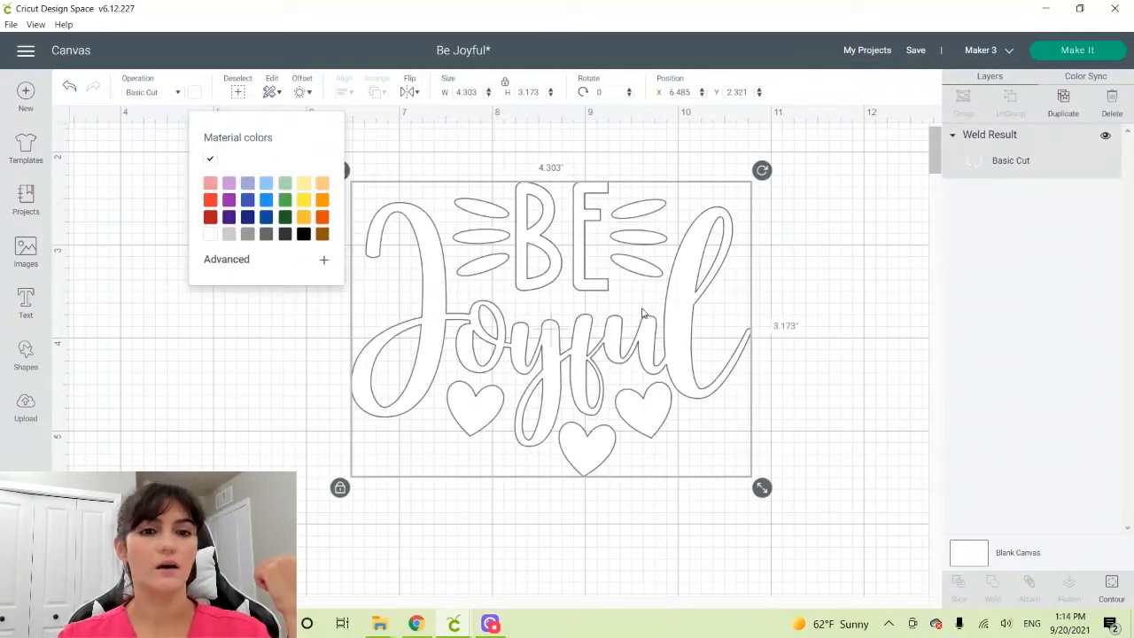
drag(722, 458, 699, 433)
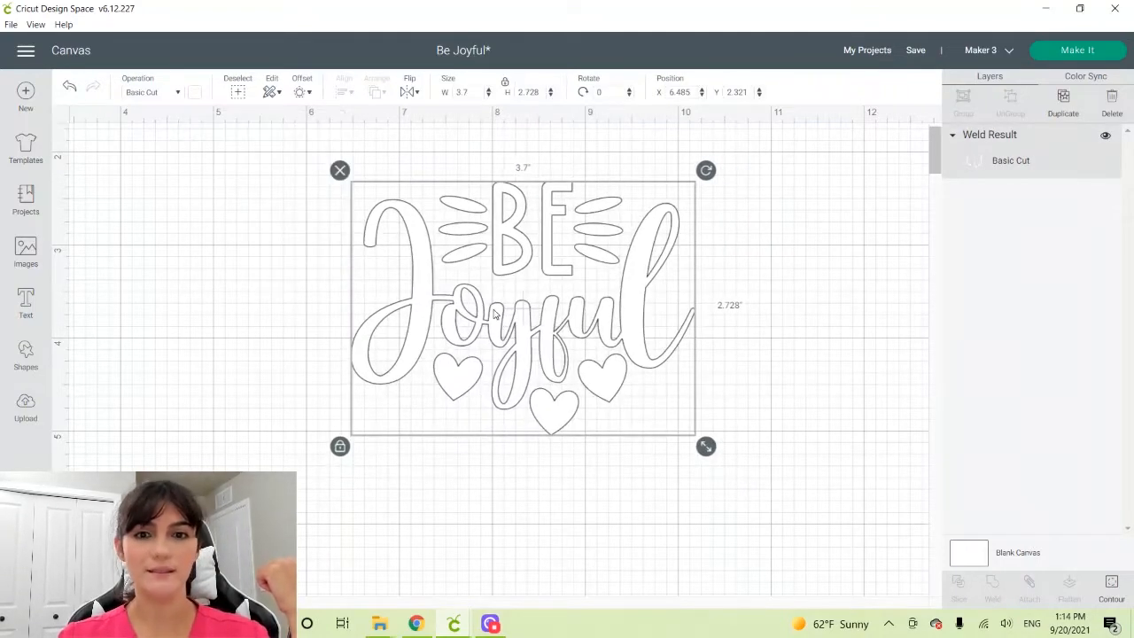
drag(494, 313, 551, 342)
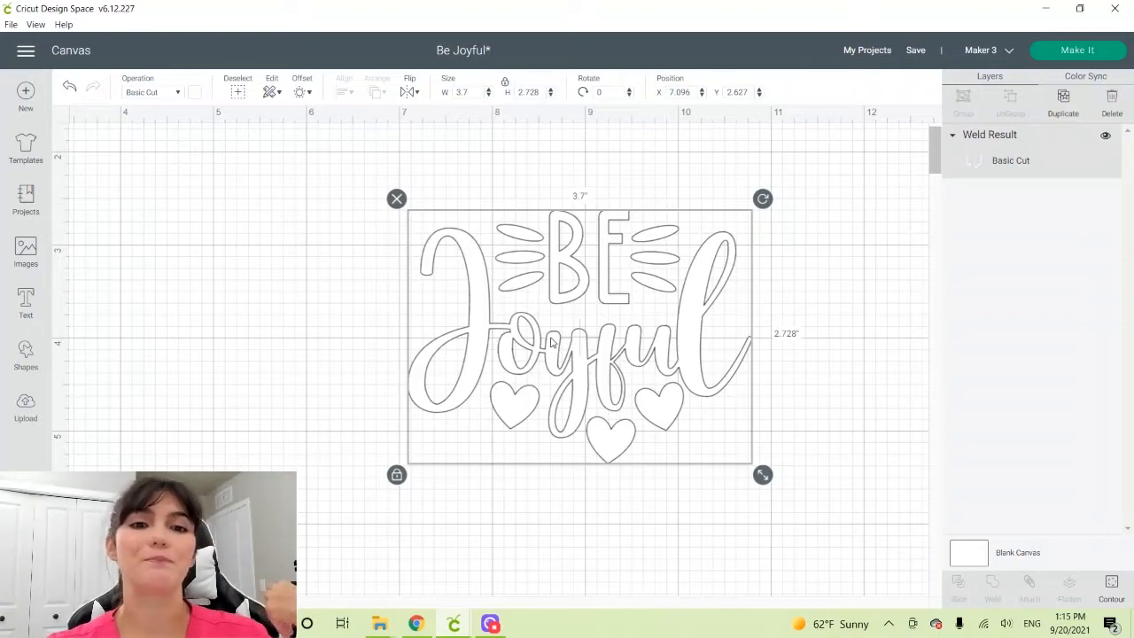
Add a rounded-corner offset of 0.1 in around the welded "Be Joyful" lettering
click(302, 94)
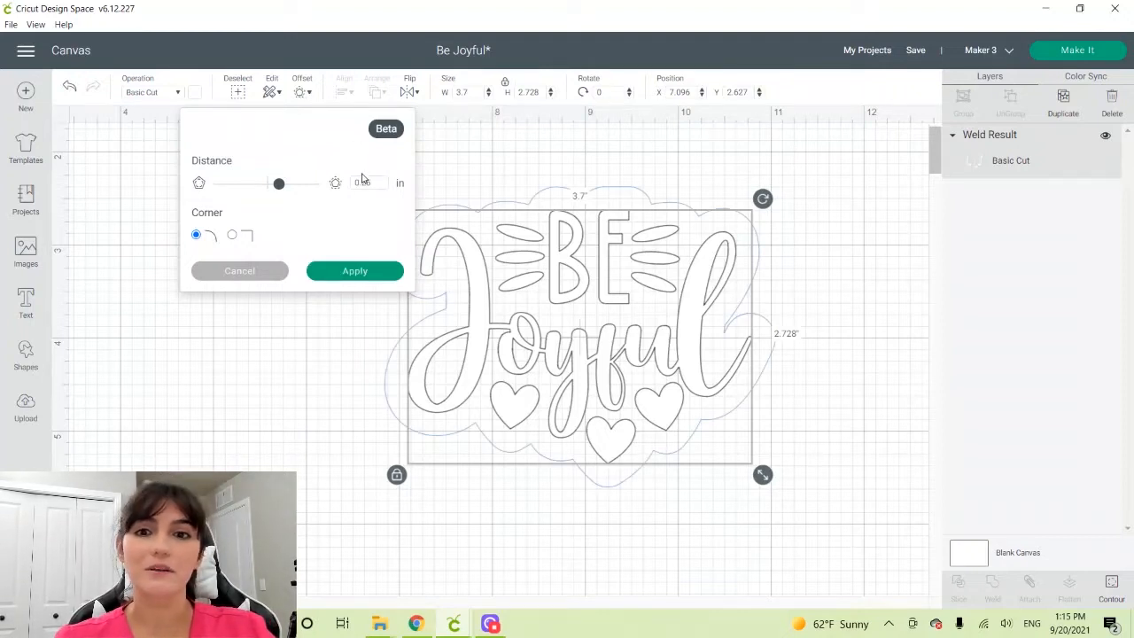
drag(360, 182, 378, 181)
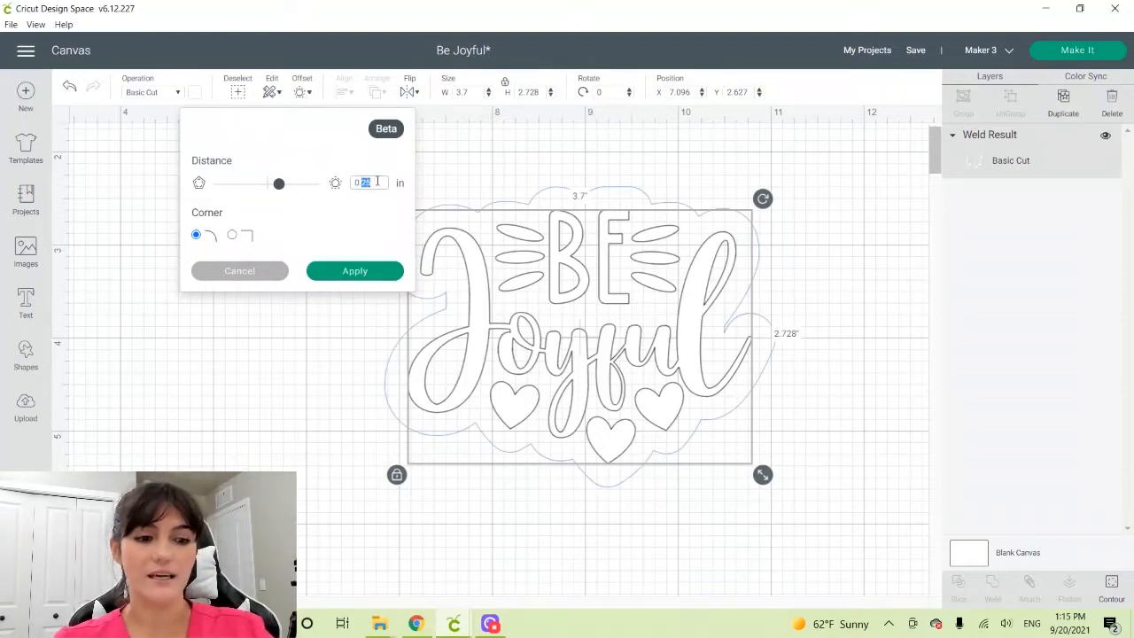
text(15)
click(318, 219)
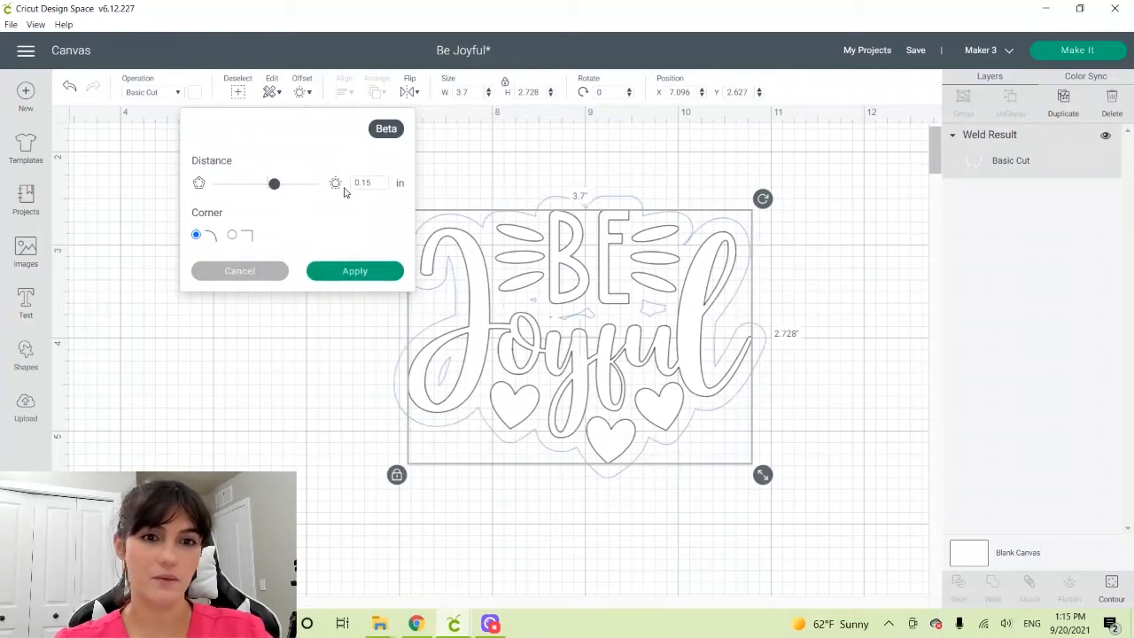
key(BackSpace)
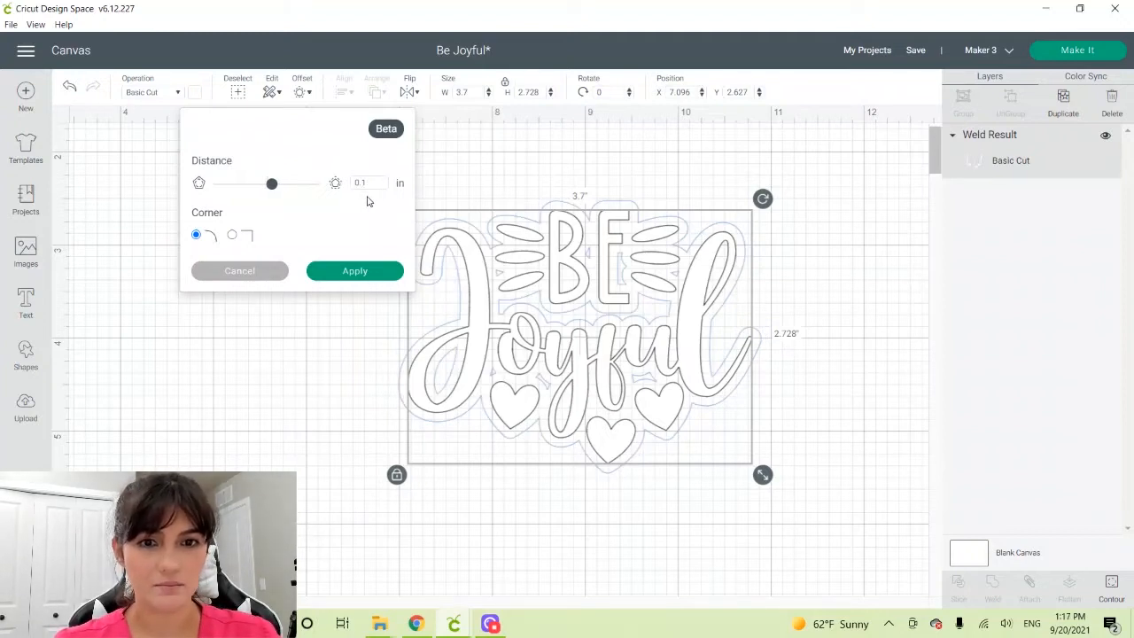
click(336, 269)
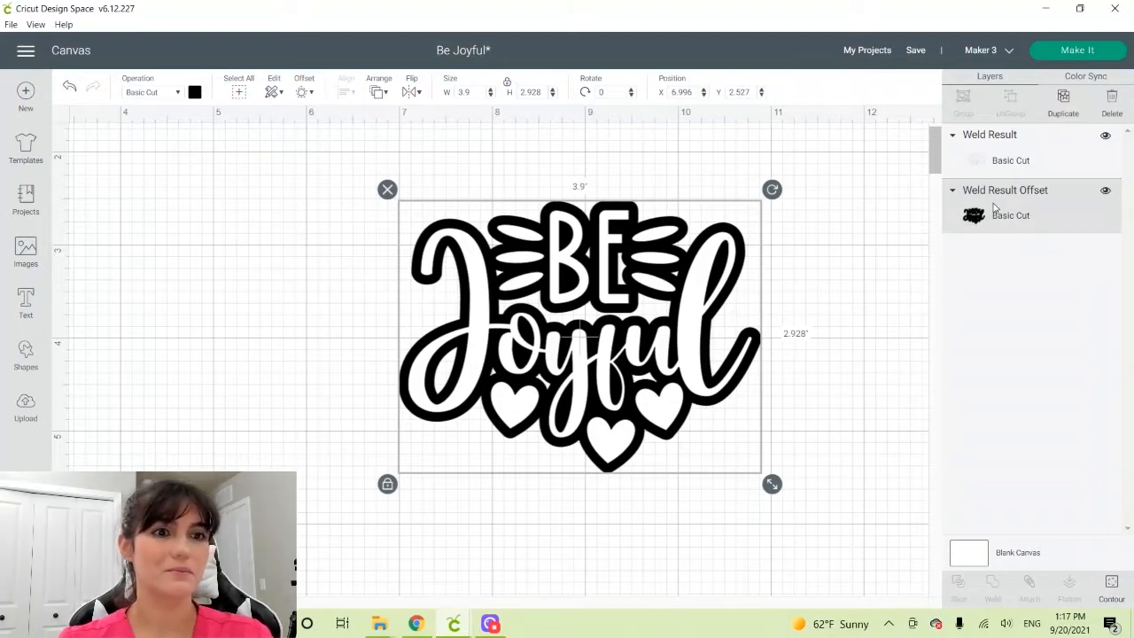
Build four more nested rounded offsets outward, each 0.1 in beyond the previous offset layer
click(300, 93)
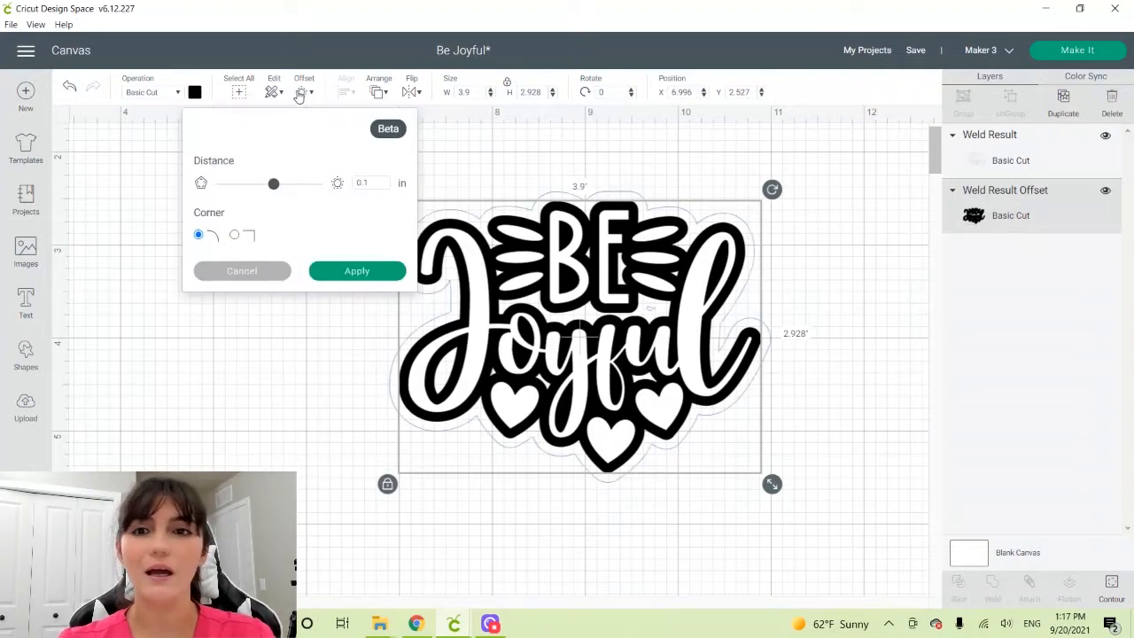
click(350, 273)
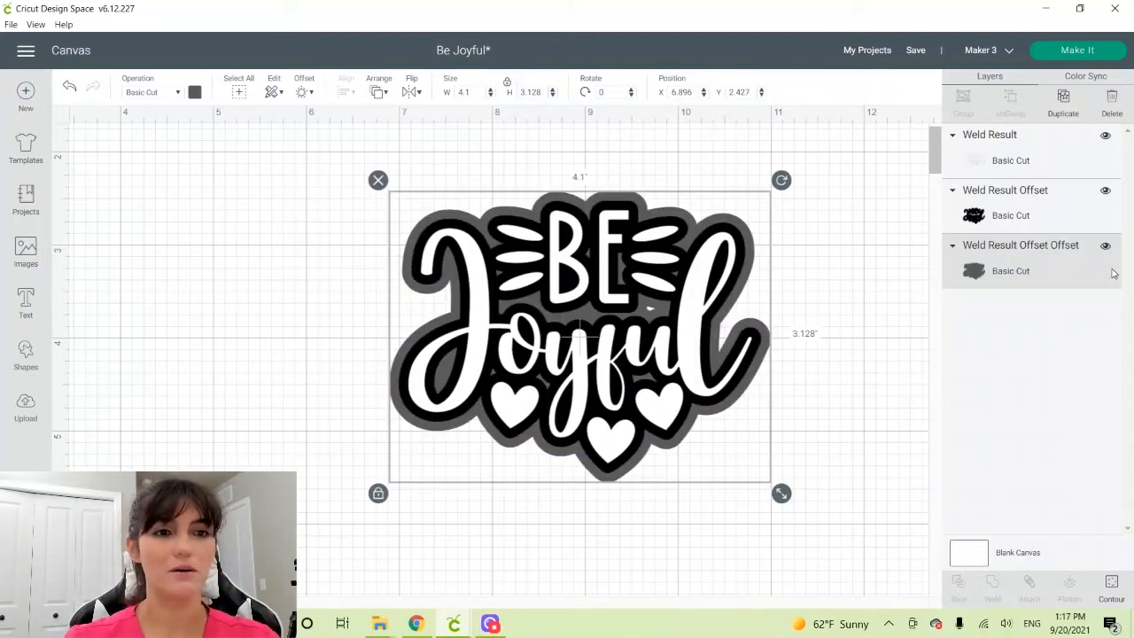
click(300, 95)
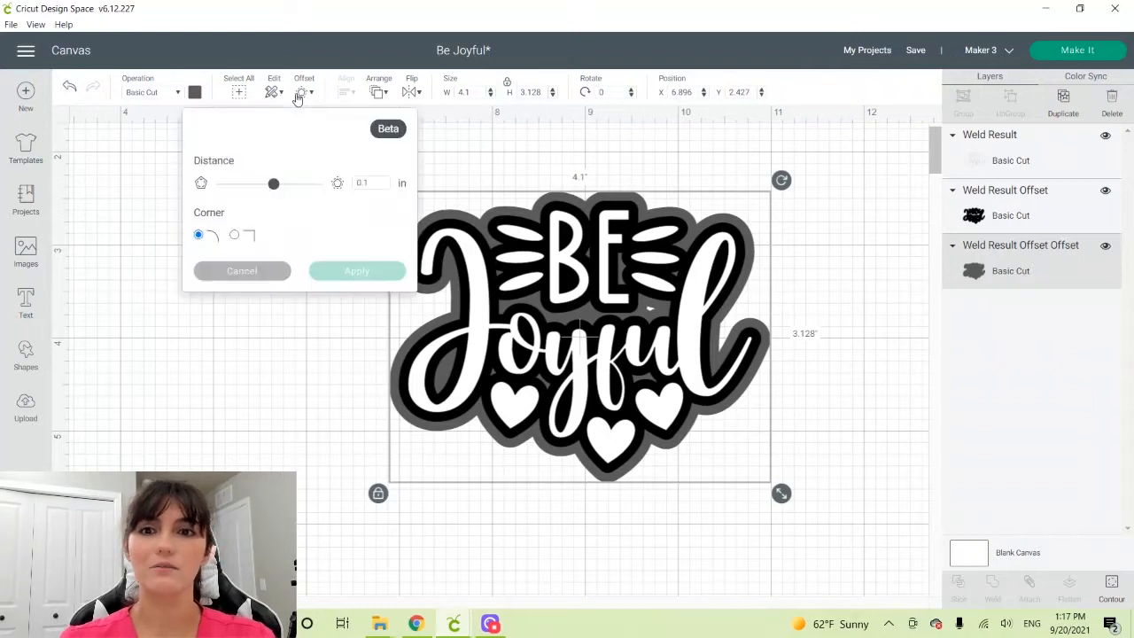
click(350, 281)
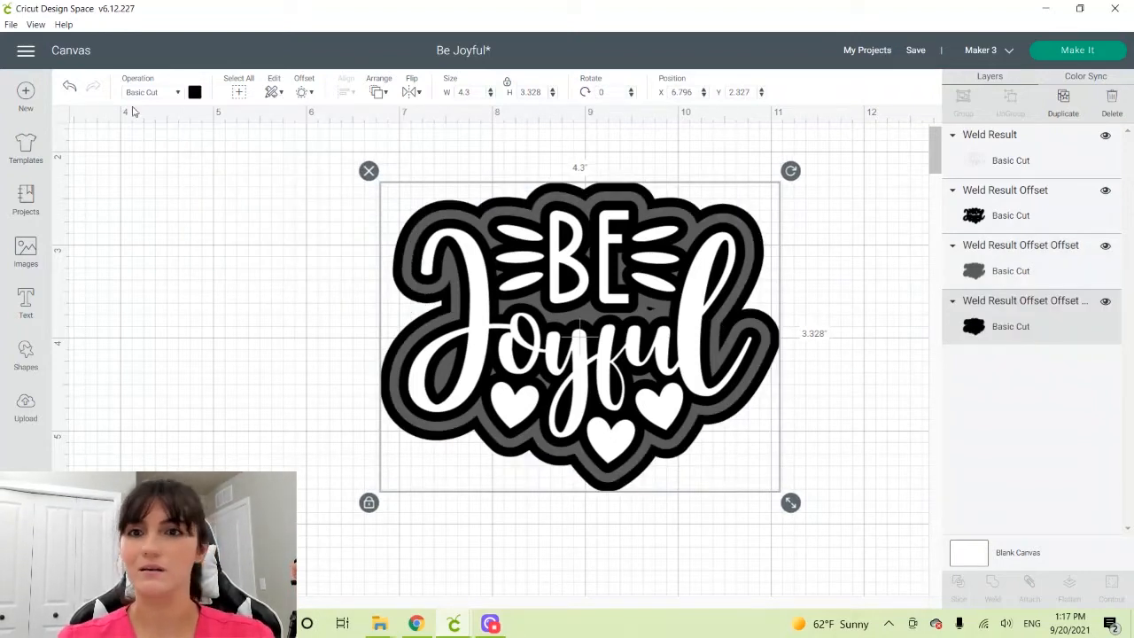
click(304, 93)
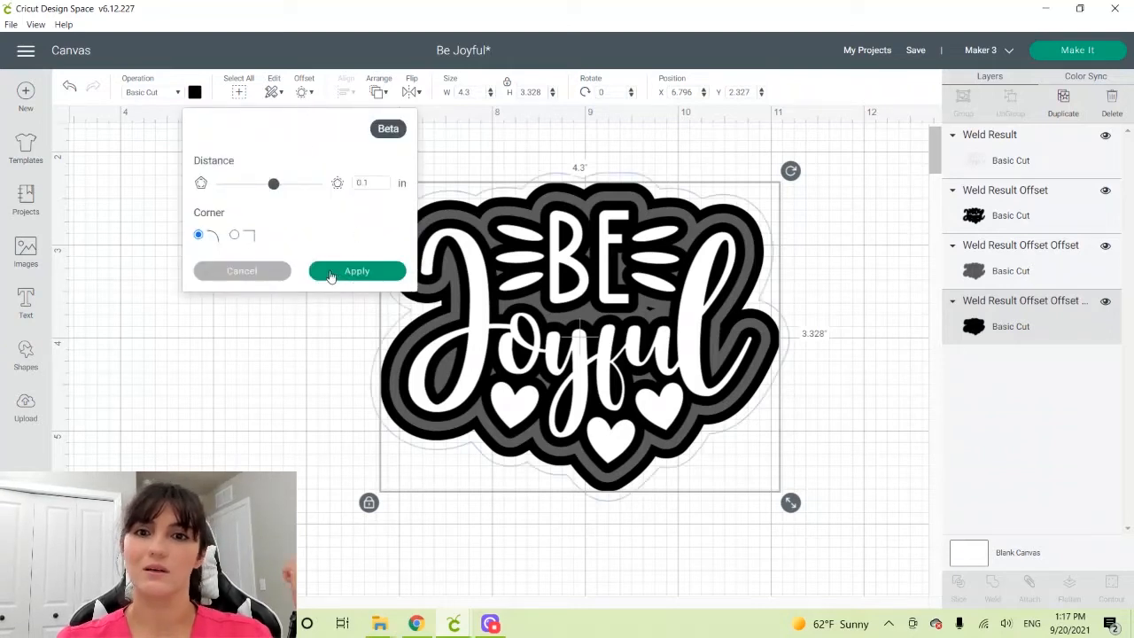
click(355, 270)
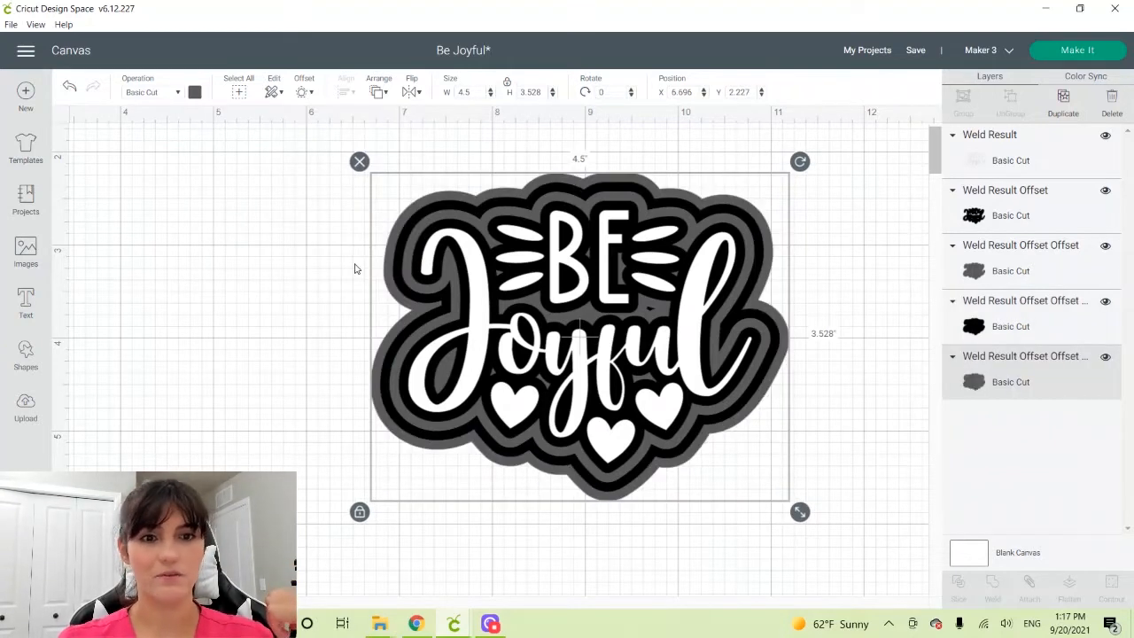
click(304, 93)
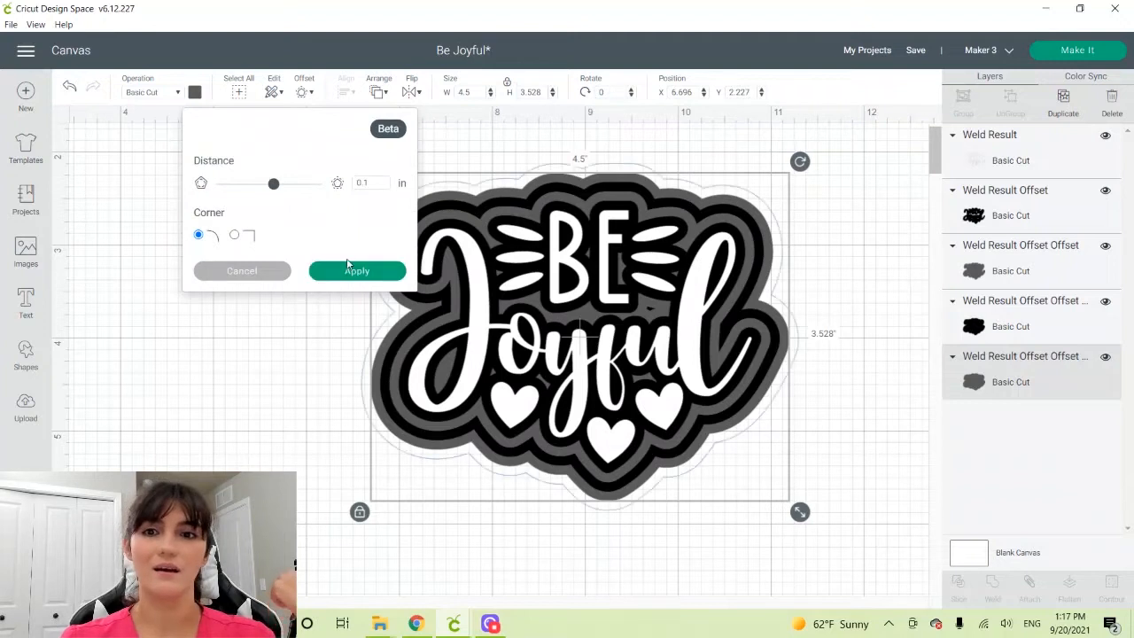
click(351, 272)
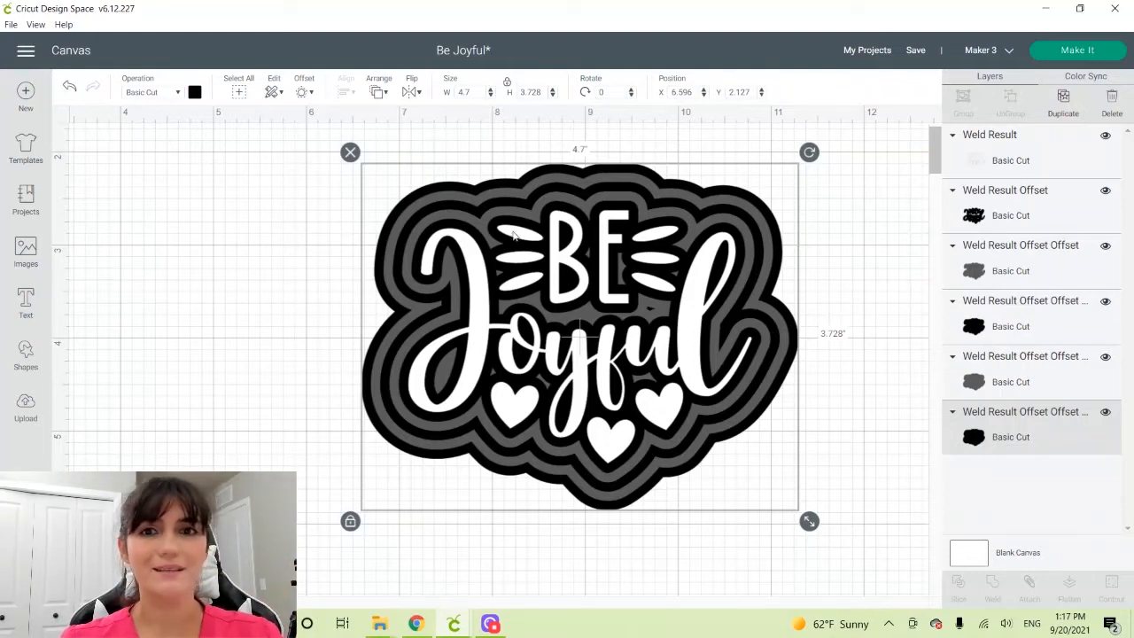
Set the operation of all five offset layers to Wavy cut
shift+click(993, 383)
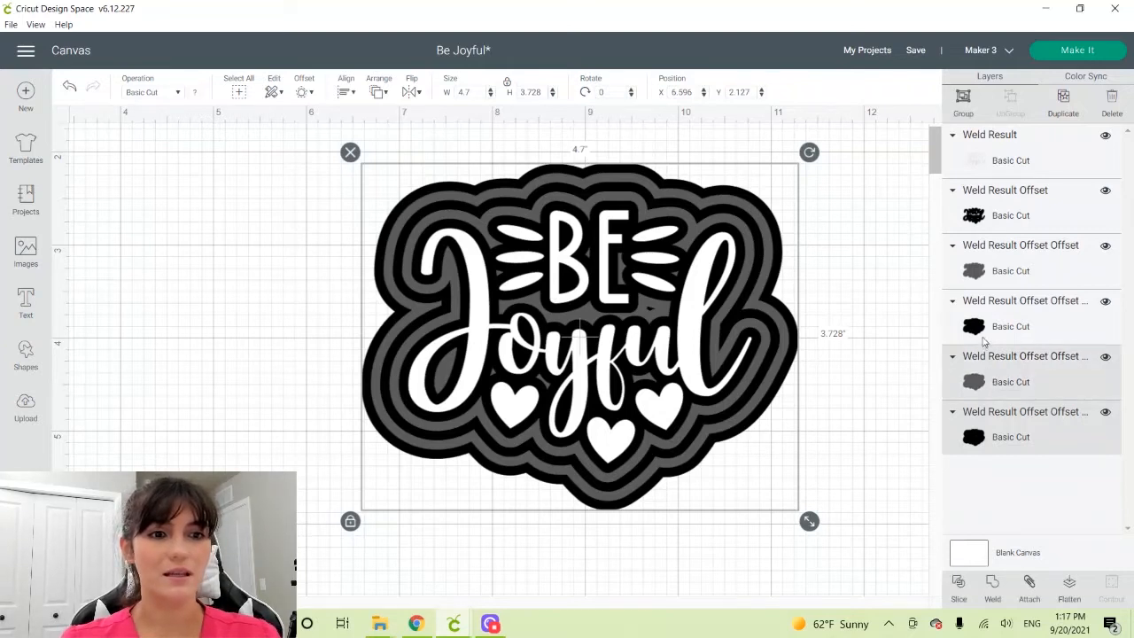
shift+click(985, 342)
shift+click(984, 286)
shift+click(980, 230)
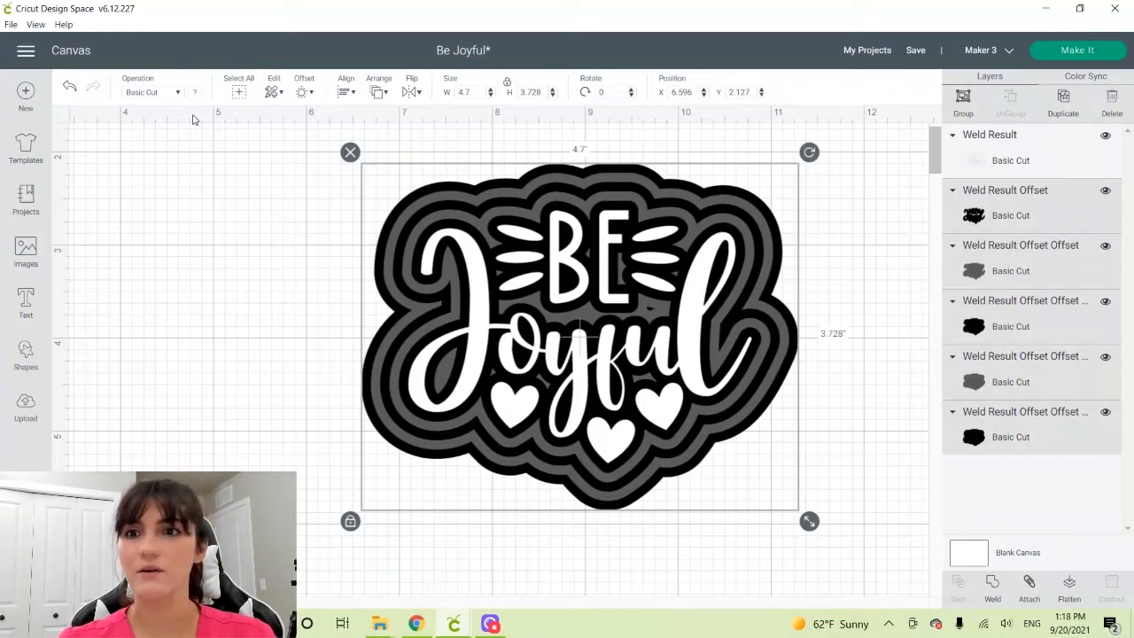
click(177, 94)
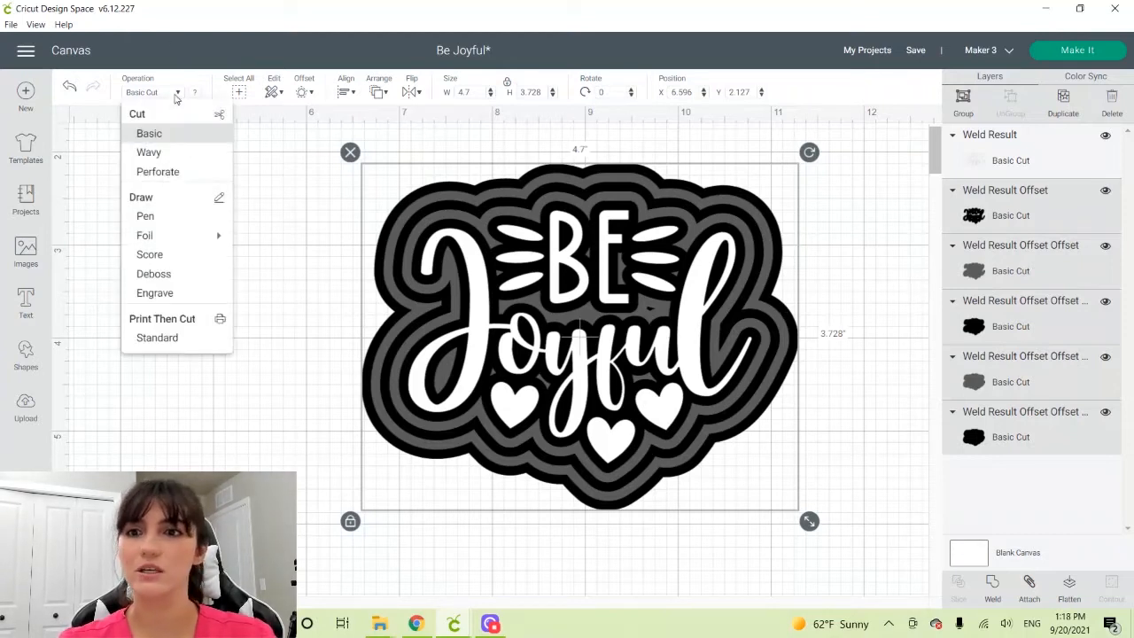
click(166, 152)
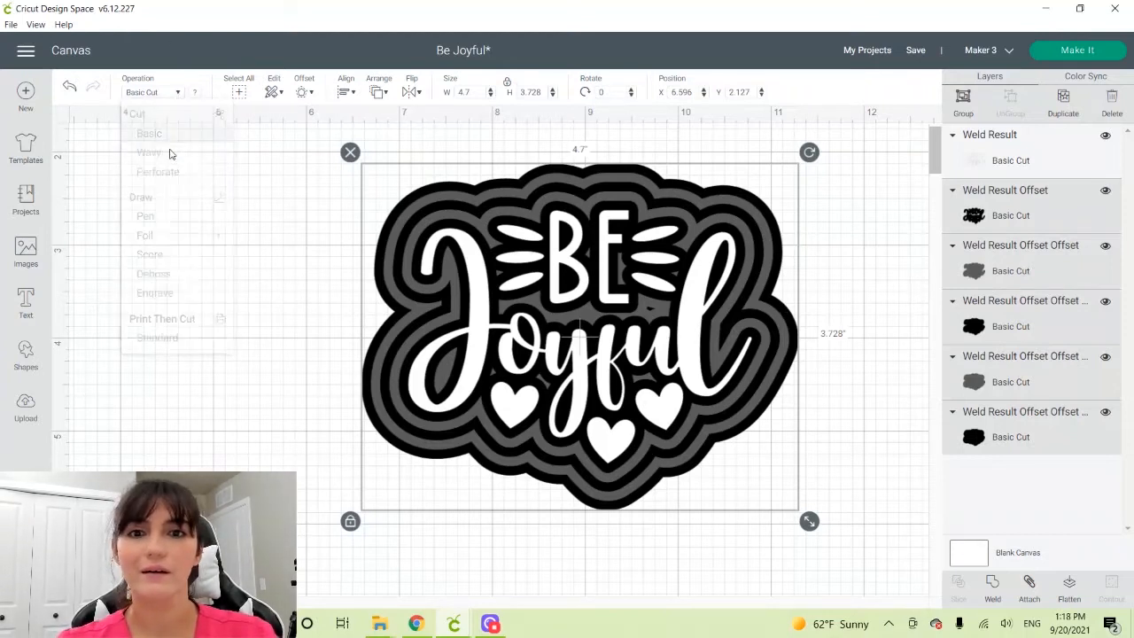
click(174, 92)
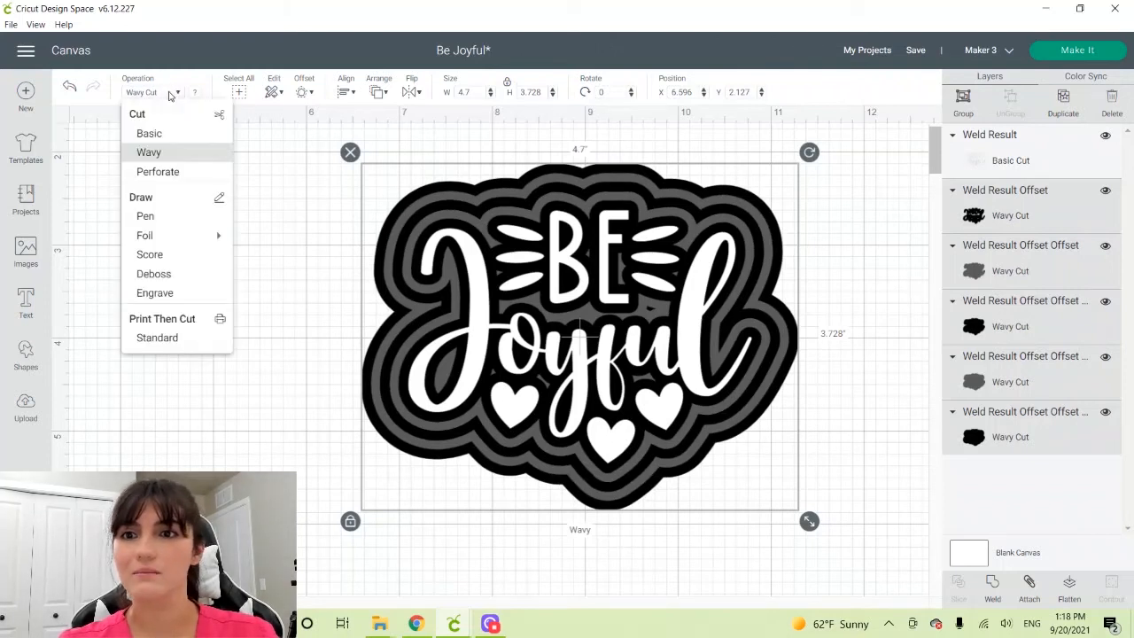
click(146, 155)
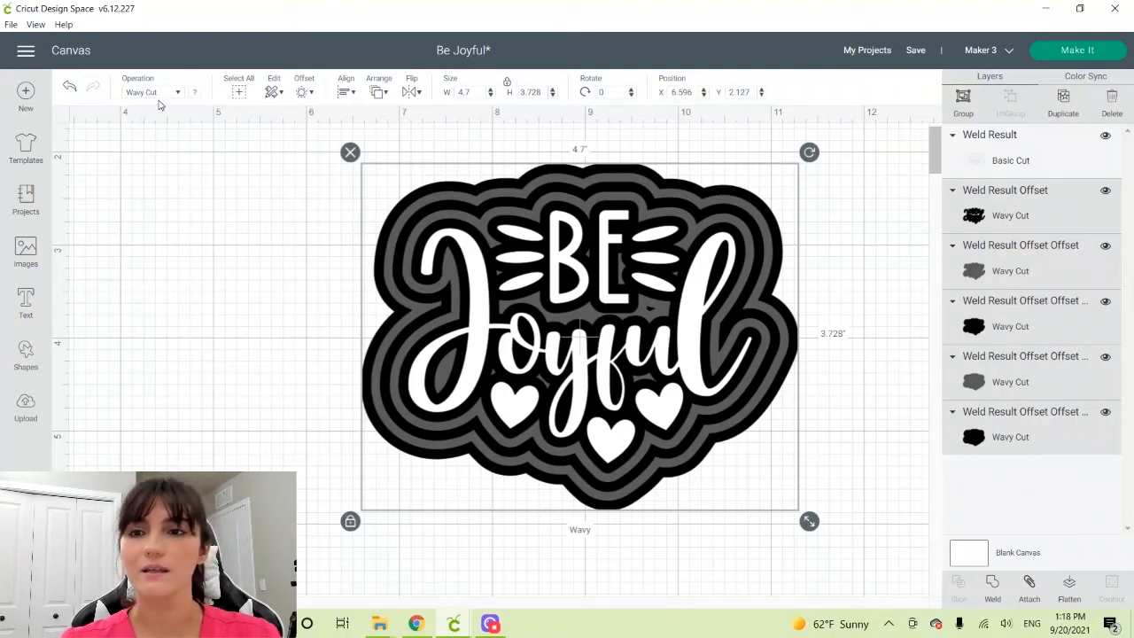
Return the five offset layers to the Basic cut operation and deselect them
click(152, 94)
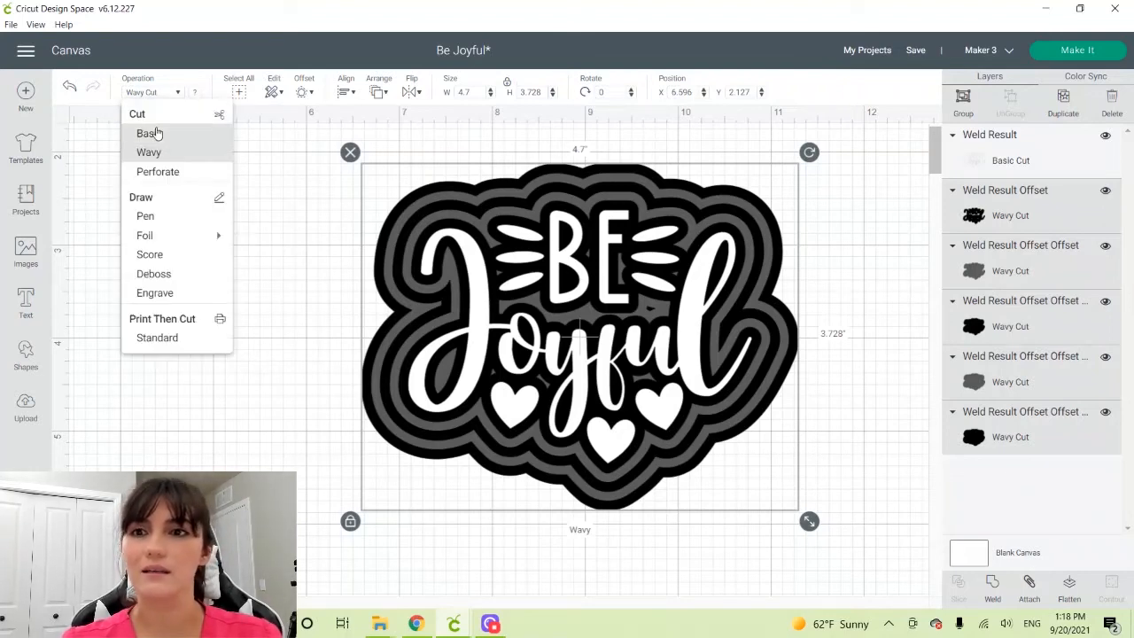
click(155, 135)
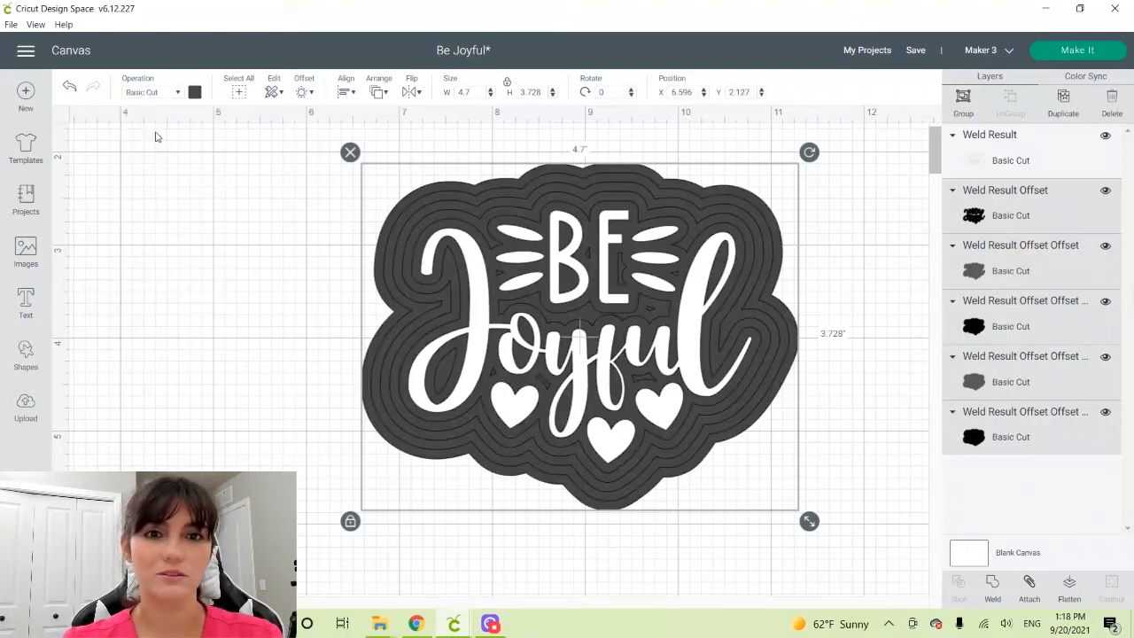
click(272, 176)
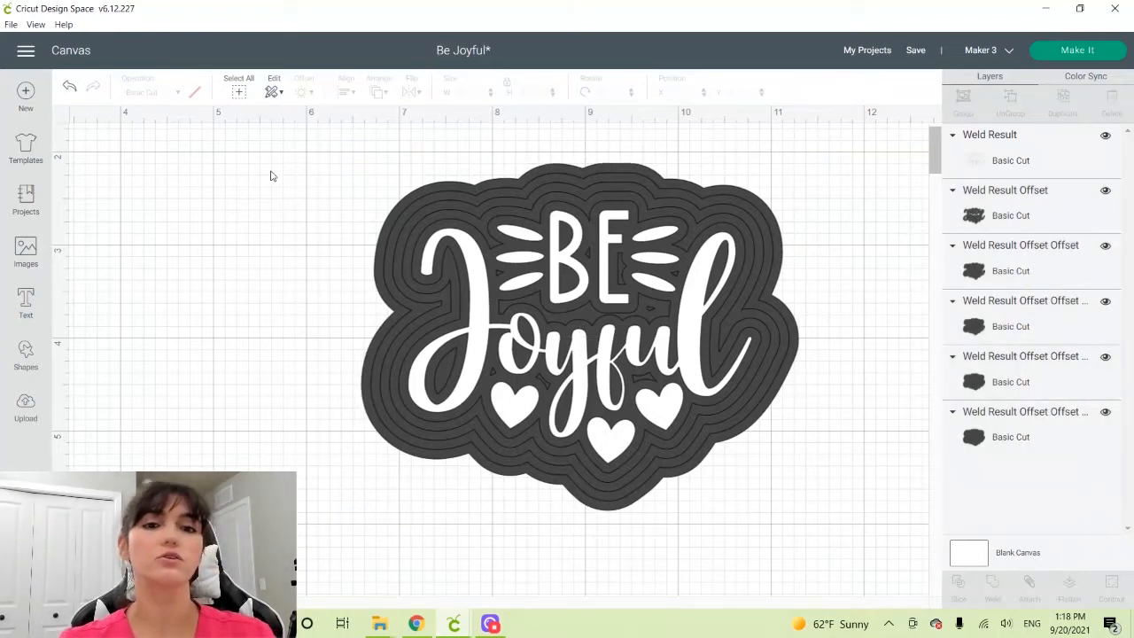
Recolor the innermost offset layer, starting from the purple #9928b1 and lightening it to a pale purple
click(985, 218)
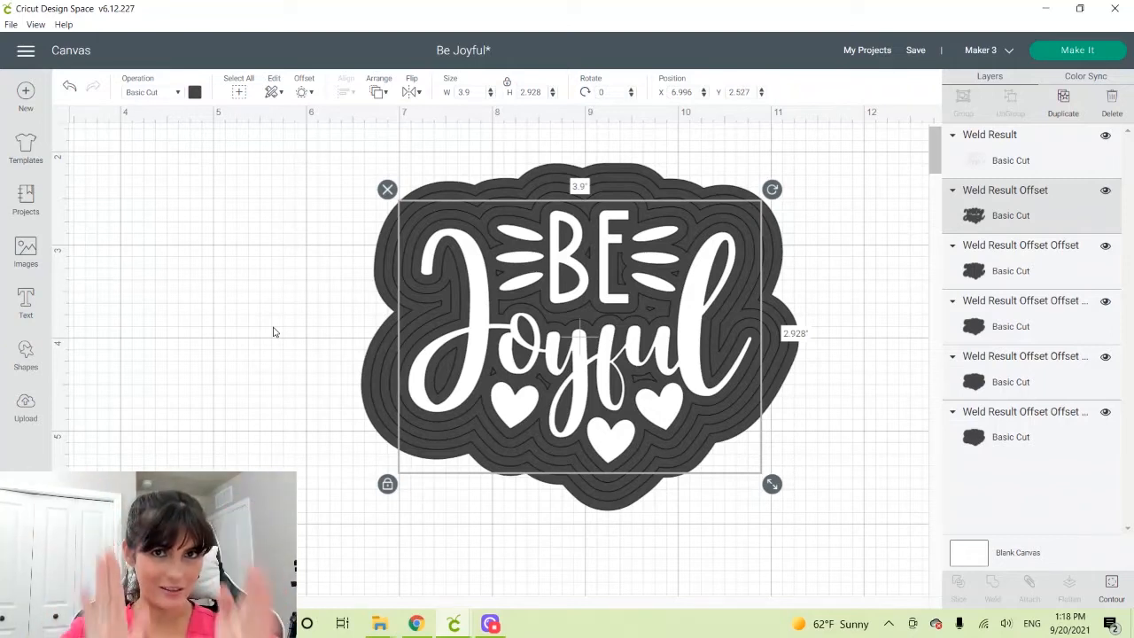
click(193, 92)
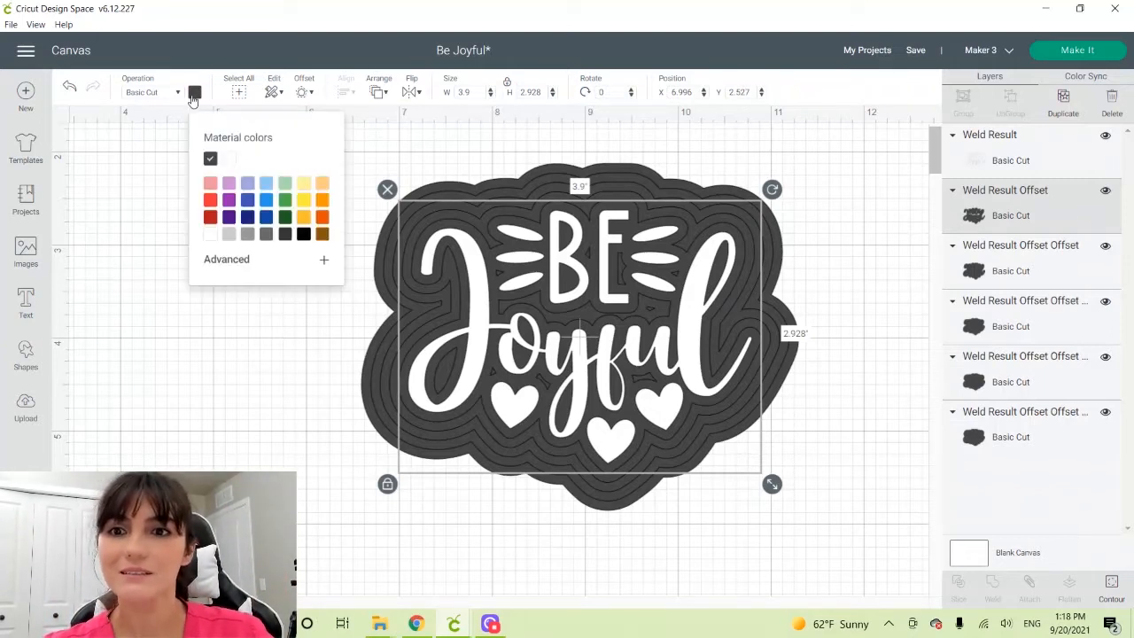
click(221, 262)
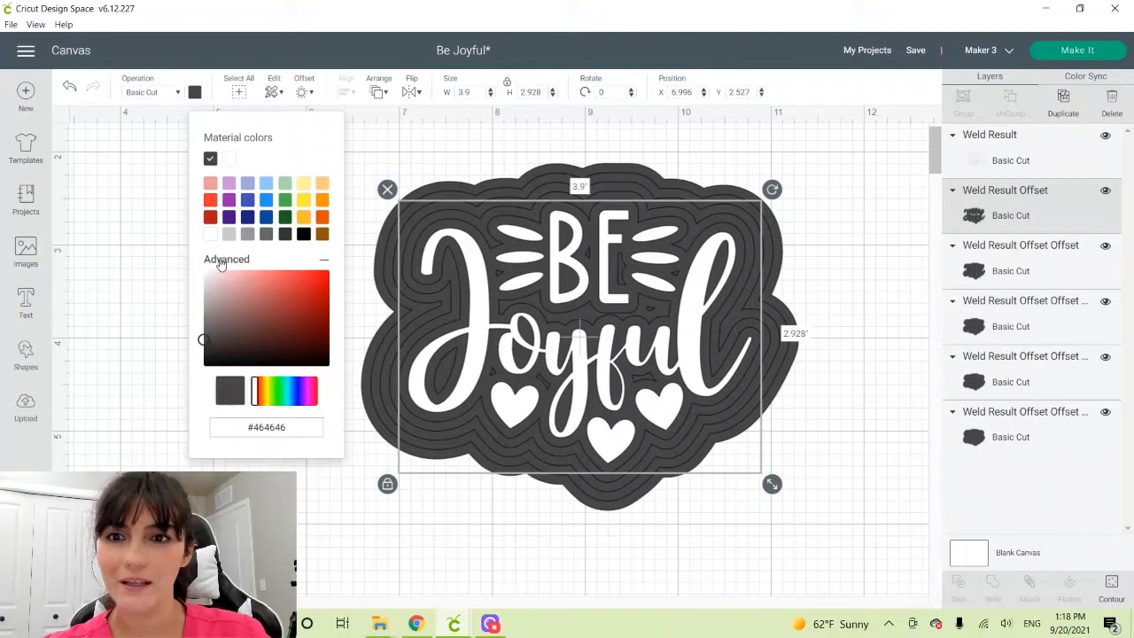
click(228, 204)
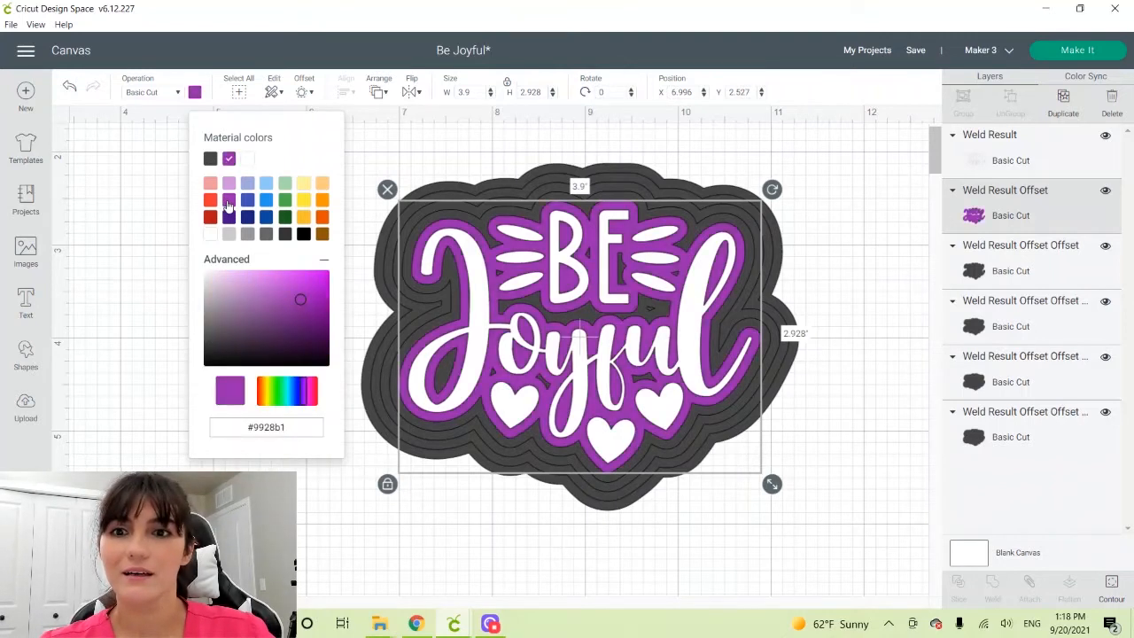
click(232, 272)
drag(247, 278, 246, 283)
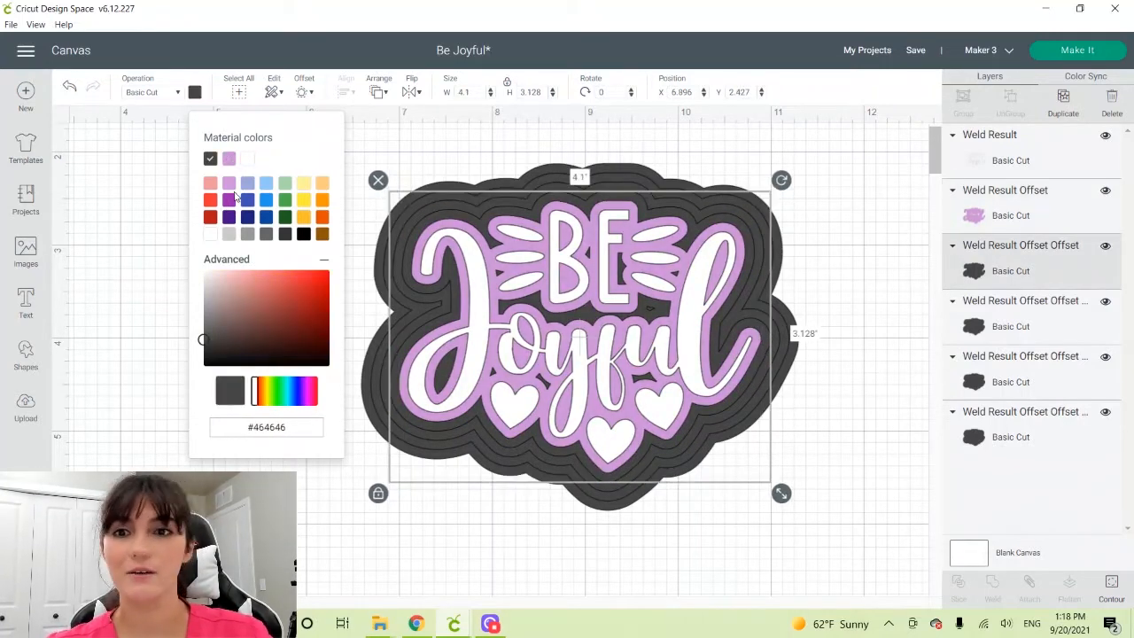
Recolor the second and third offset layers in progressively darker purples, adjusted from the base #9928b1
click(228, 200)
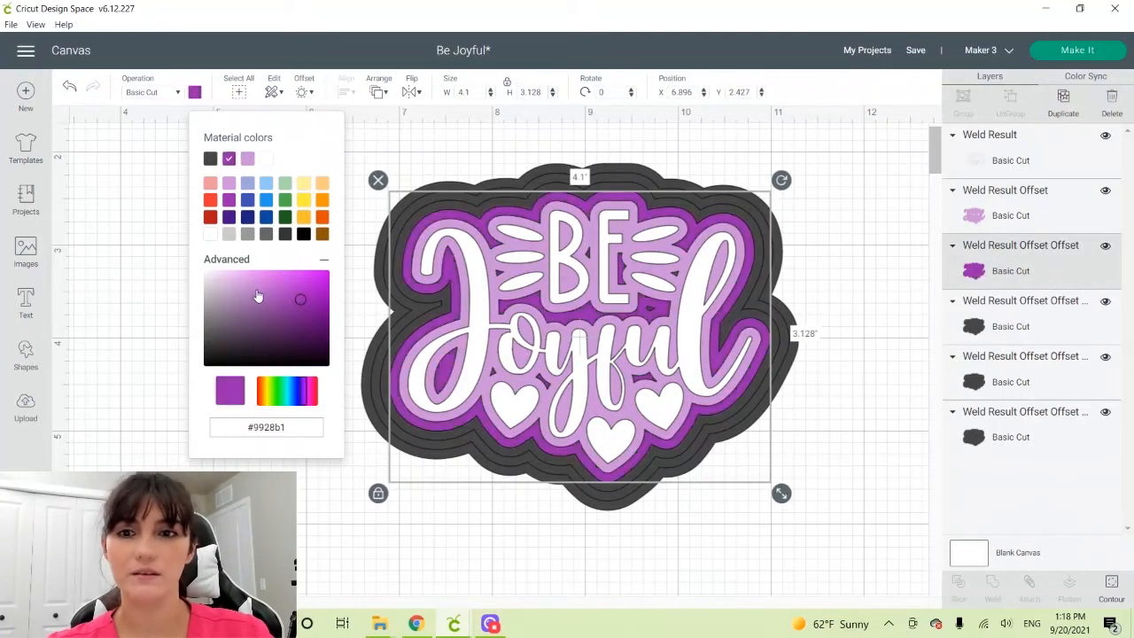
mouse_move(256, 296)
mouse_down()
mouse_move(277, 287)
mouse_move(269, 291)
mouse_up()
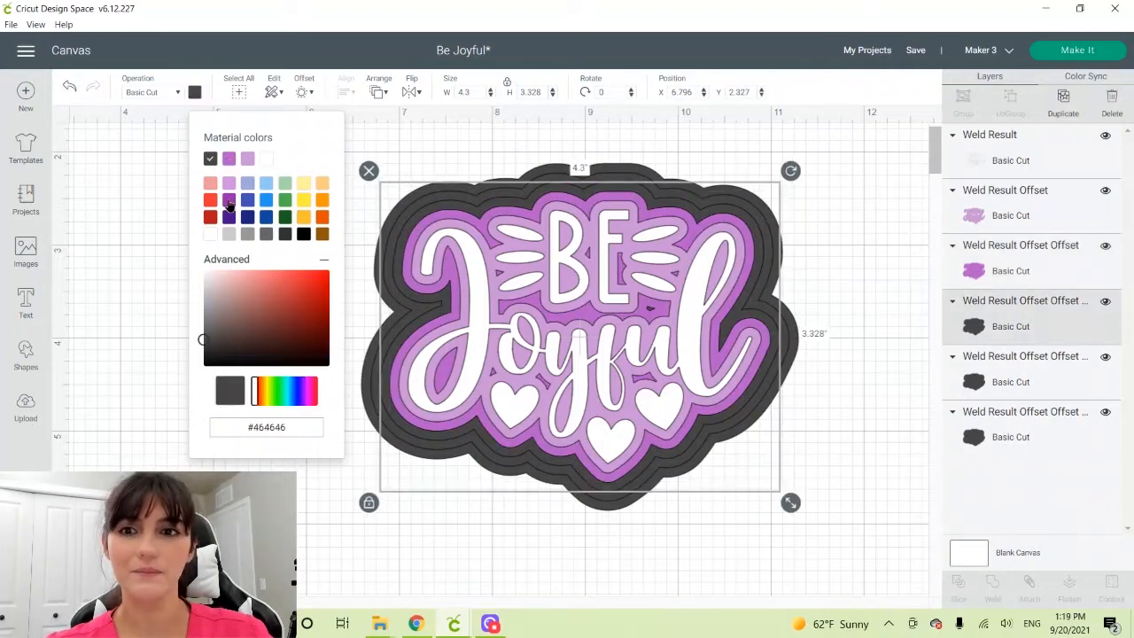
click(229, 202)
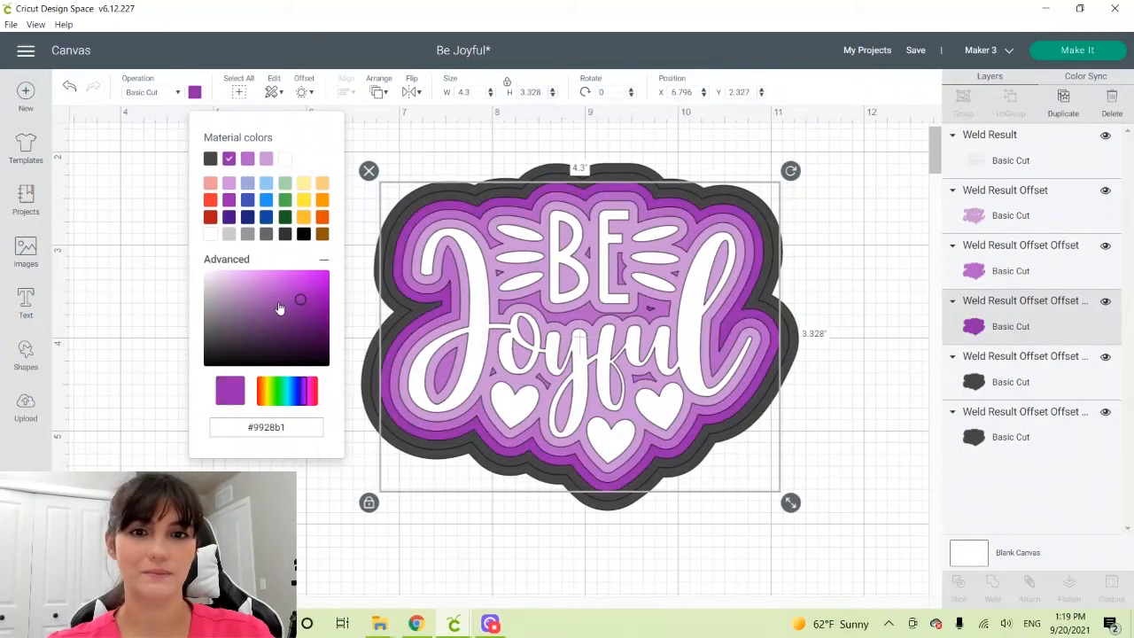
drag(281, 311, 287, 302)
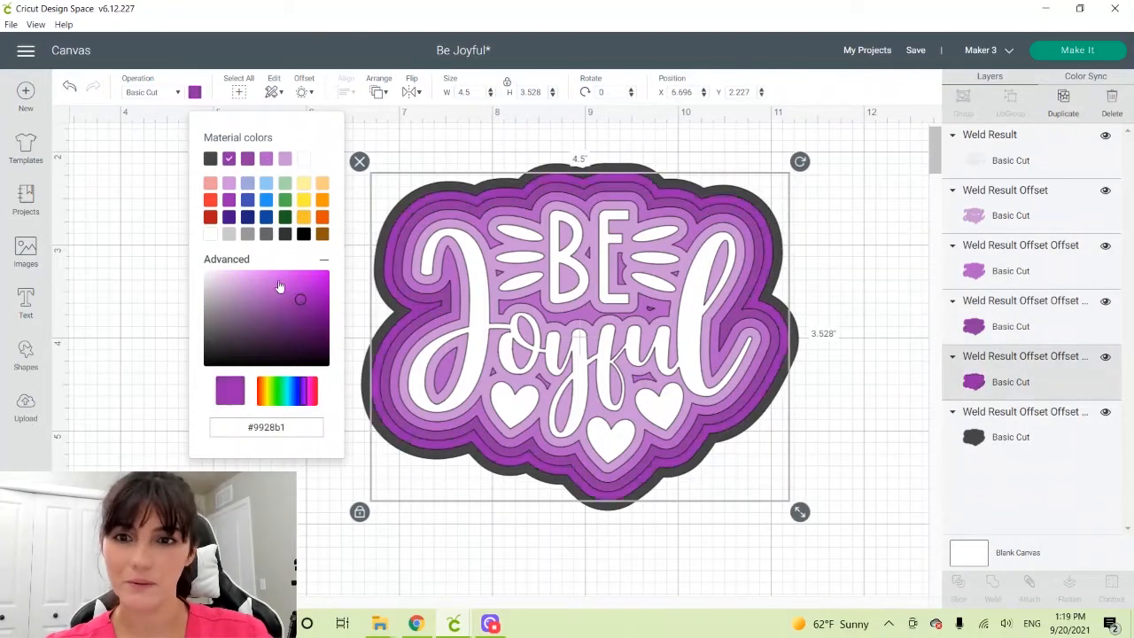
Color the fourth offset layer dark purple #5f156f and the outermost one deepest purple #350240
drag(299, 299, 307, 330)
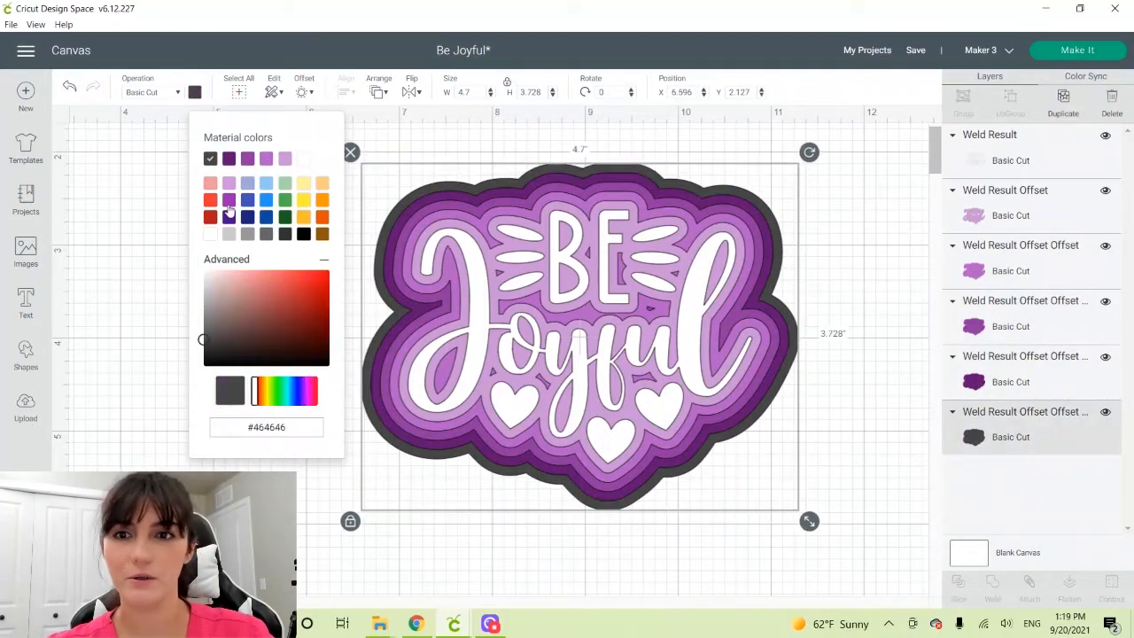
click(229, 159)
drag(303, 324, 328, 344)
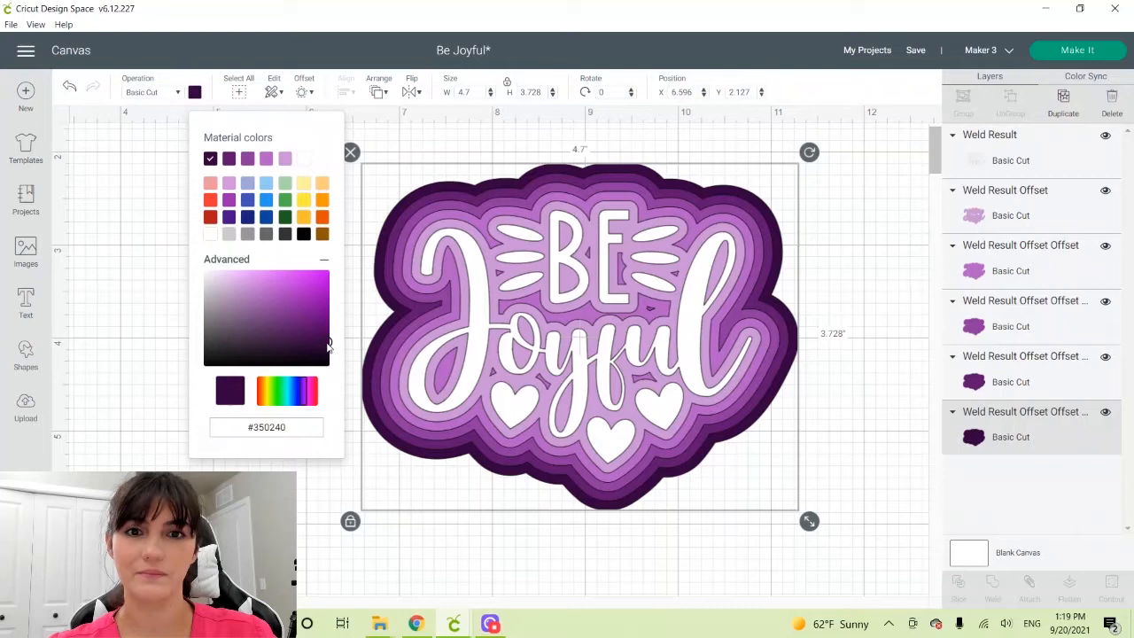
click(872, 318)
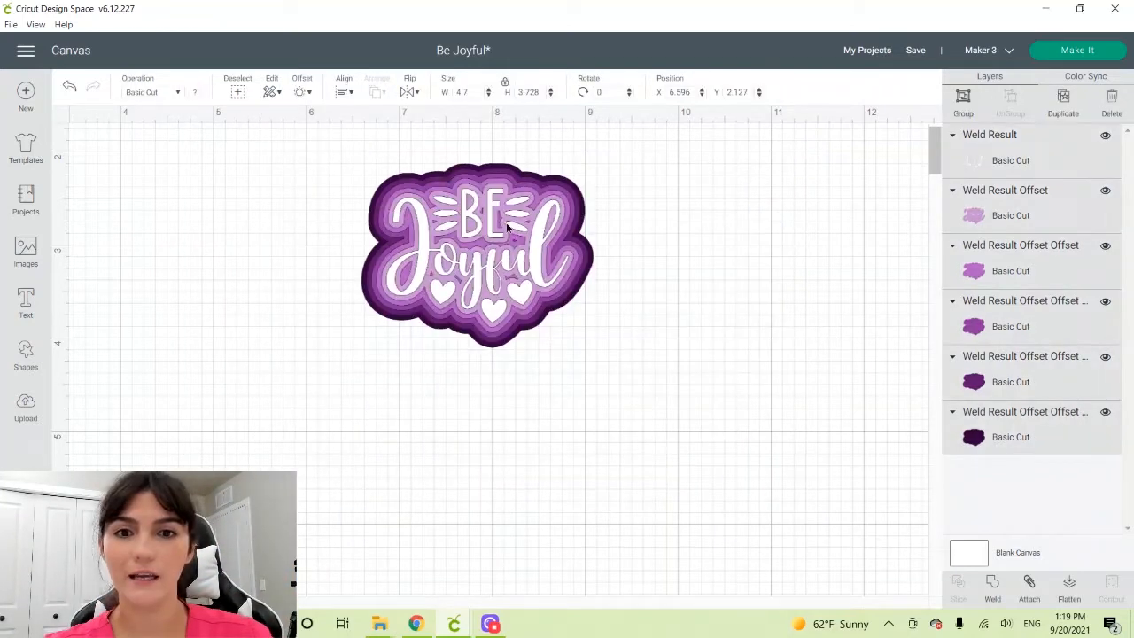
Scale the whole layered design to about 2.49 by 1.98 inches, reposition it on the canvas and open the save options
drag(507, 227, 299, 232)
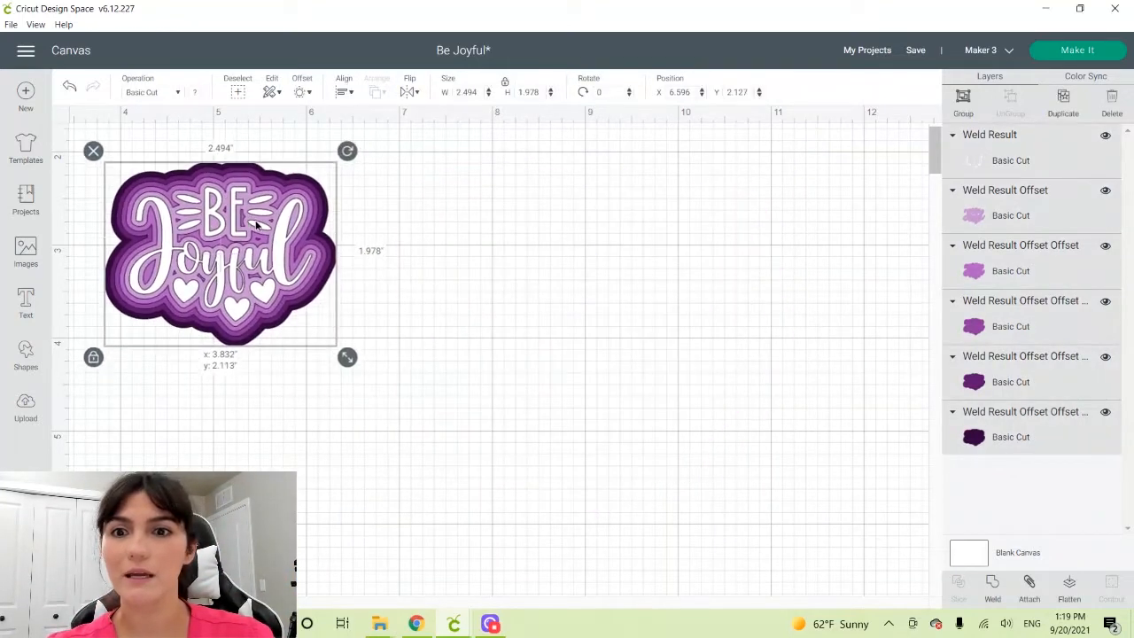
click(397, 361)
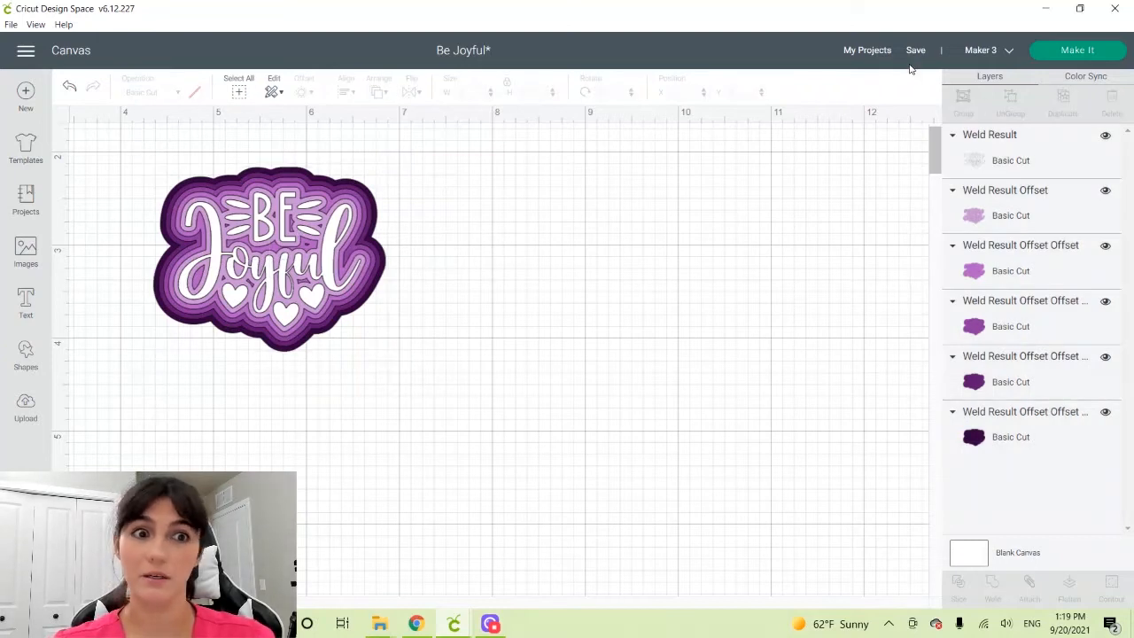
click(915, 50)
click(924, 71)
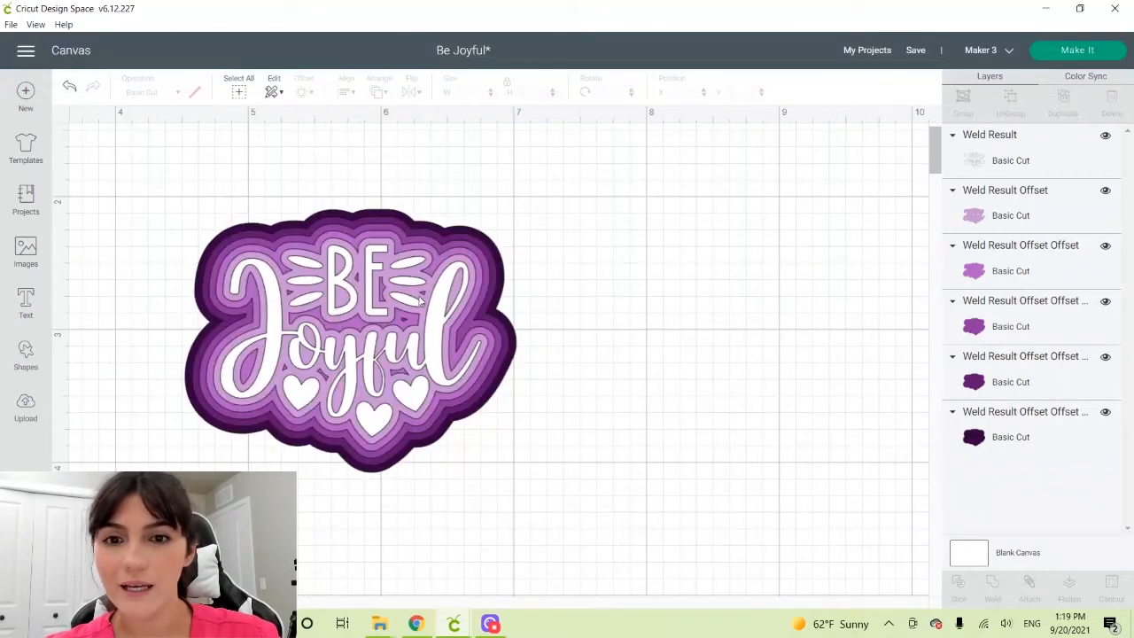
Examine the cut contours of the innermost offset layer in Hide Contour, and close it without hiding any
click(421, 297)
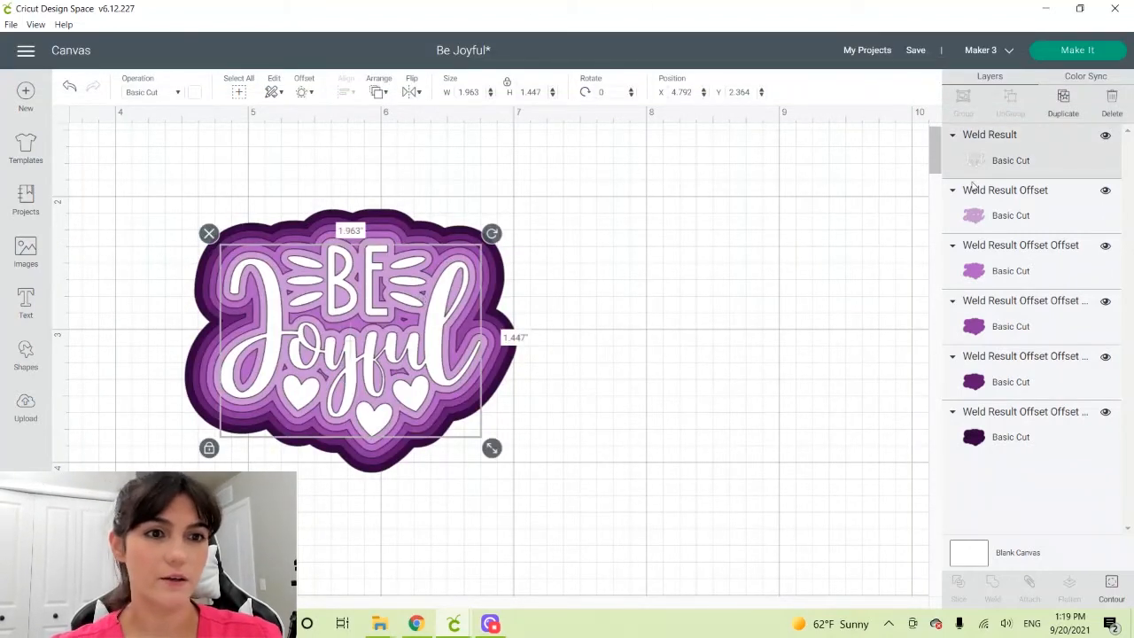
click(992, 232)
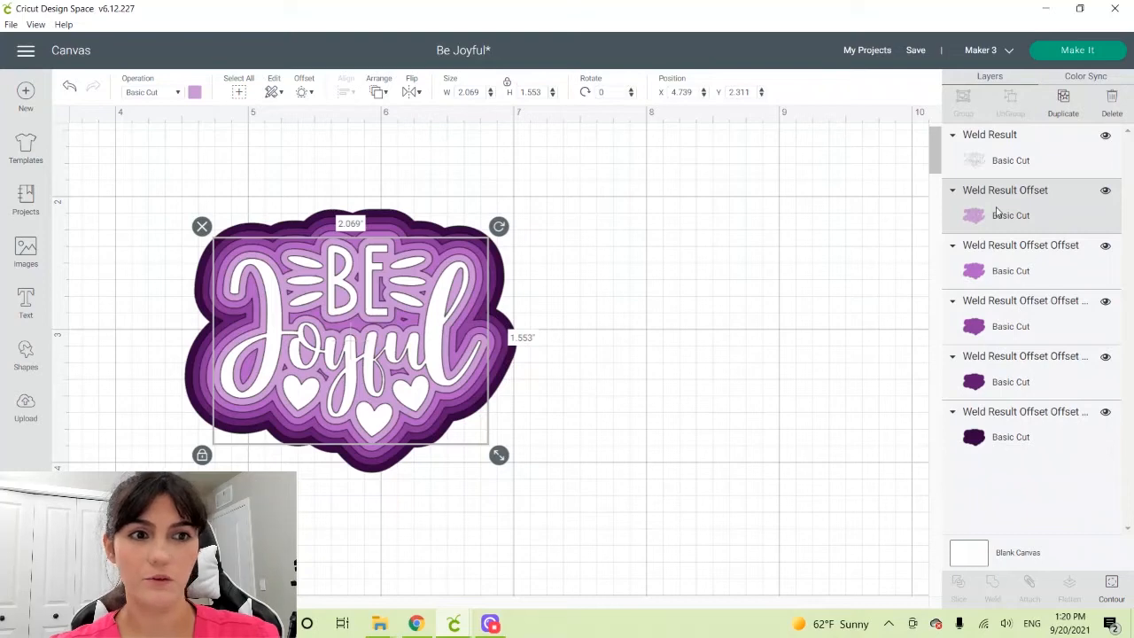
click(1118, 590)
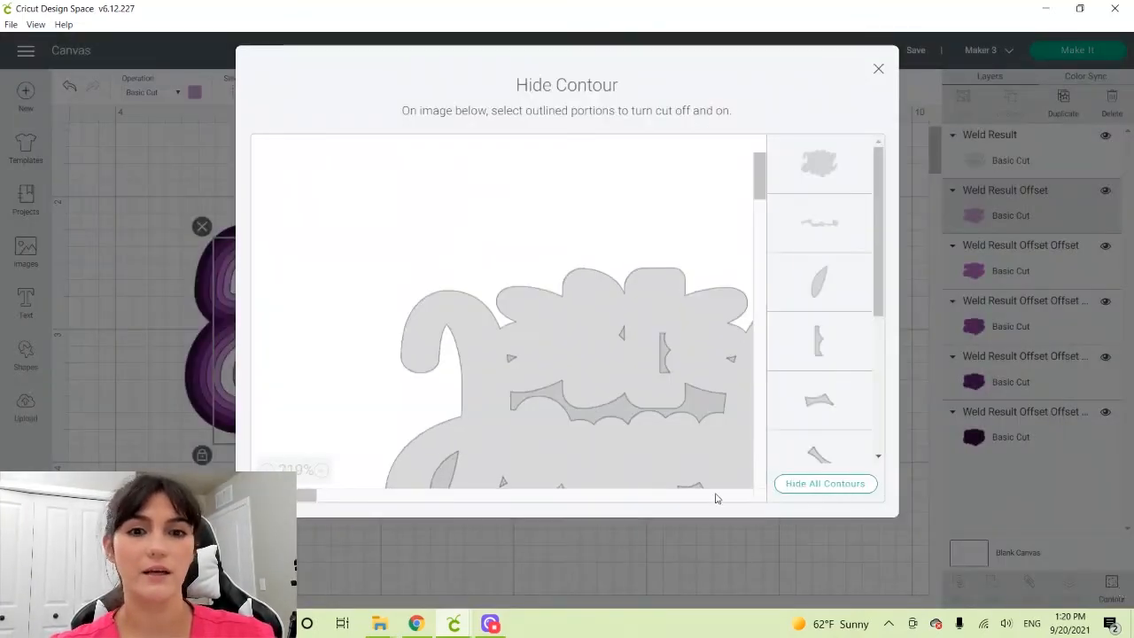
click(267, 471)
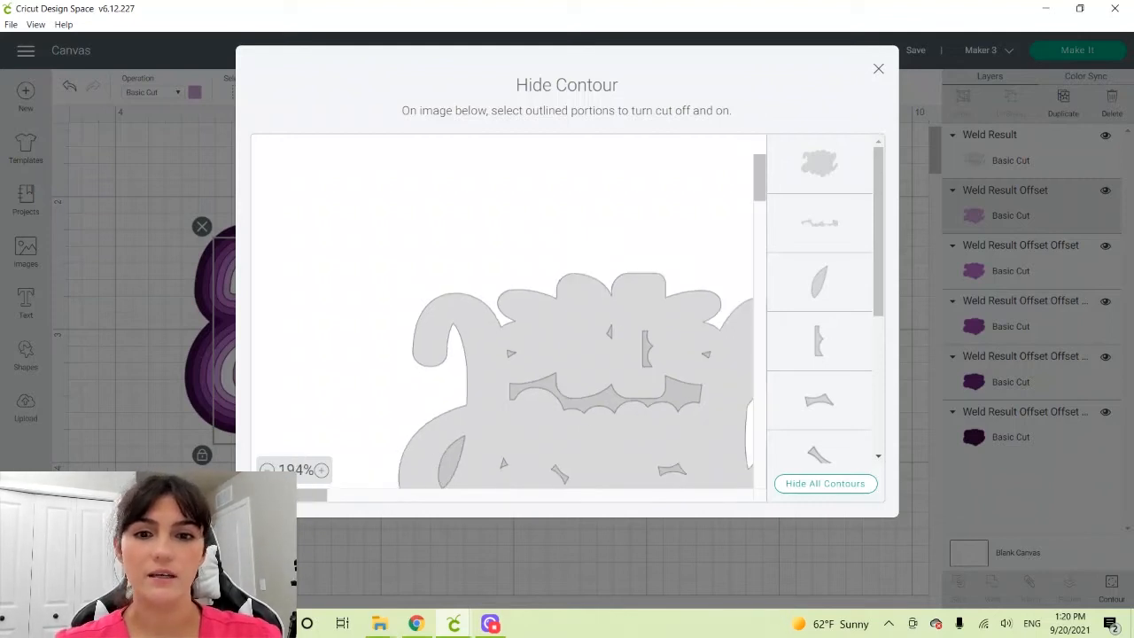
click(267, 471)
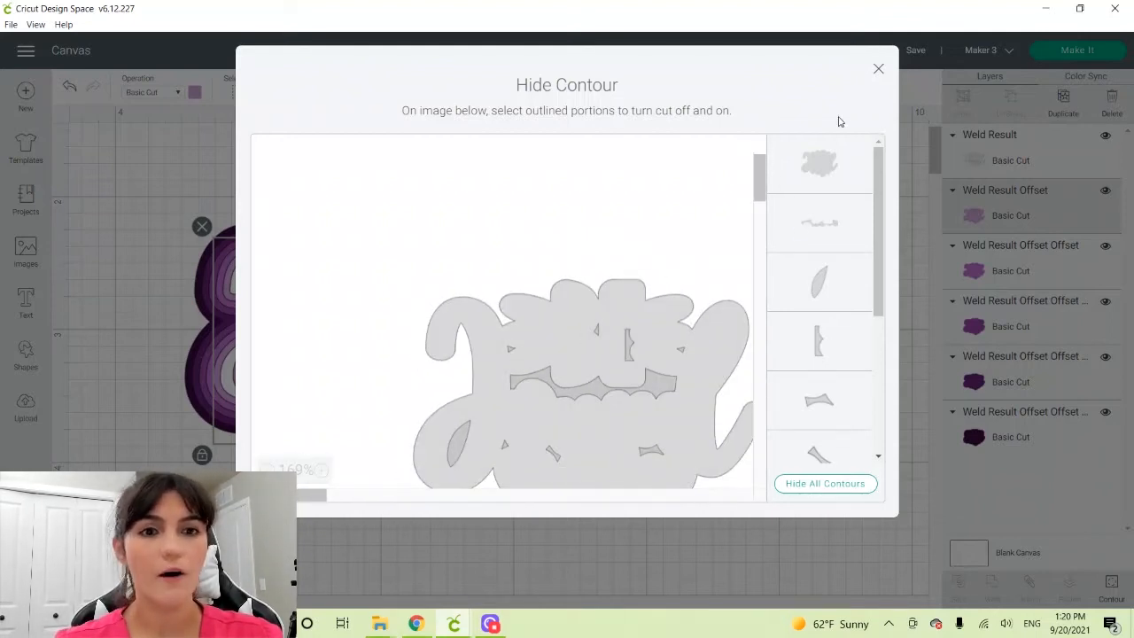
click(879, 70)
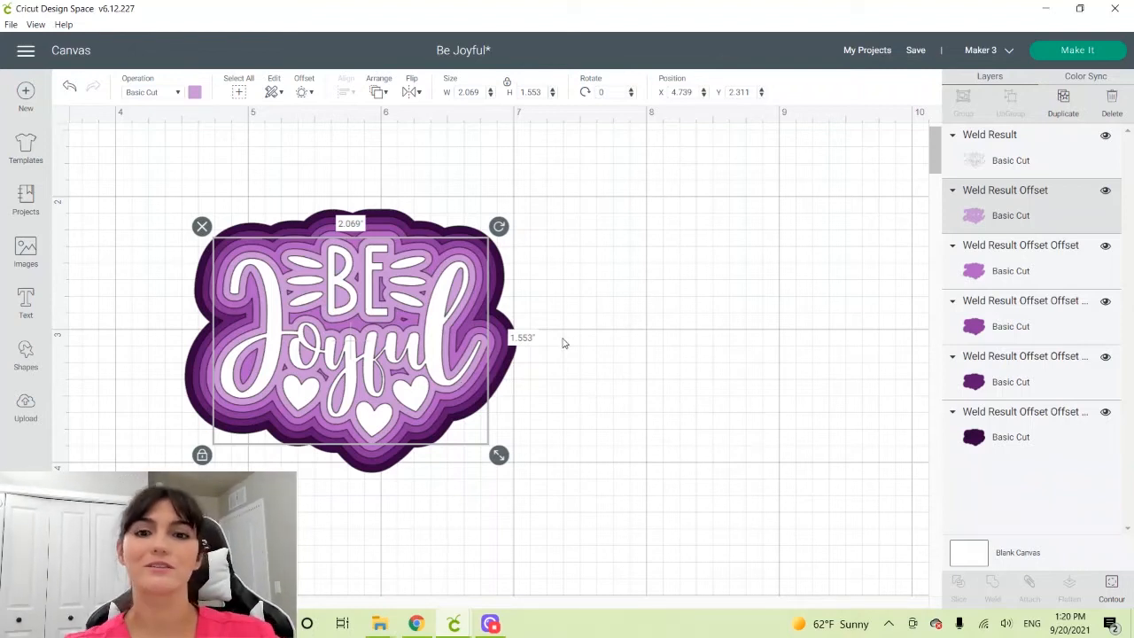
Reposition the whole layered design, then duplicate the white lettering with its innermost offset and place the copy beside the original
key(ctrl+a)
drag(352, 419, 244, 345)
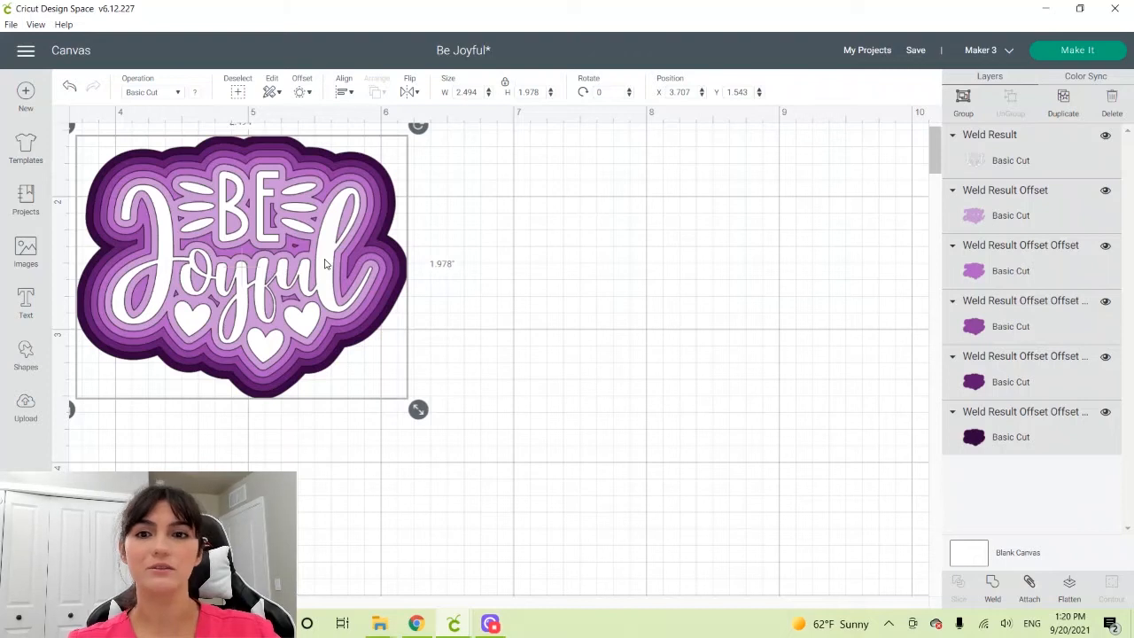
click(1027, 163)
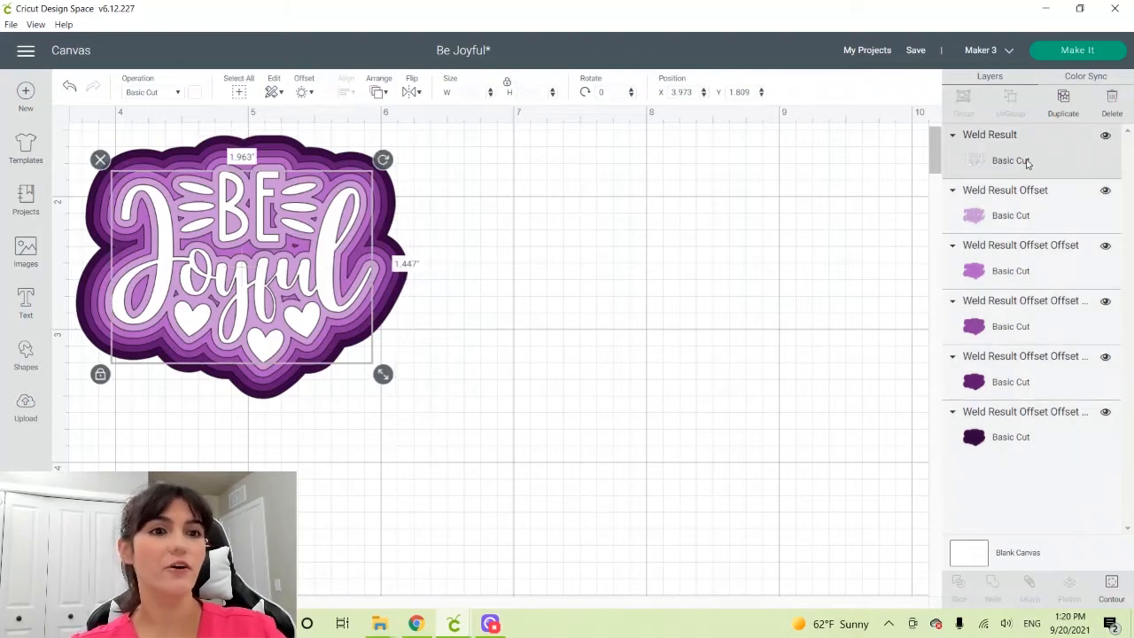
shift+click(1008, 211)
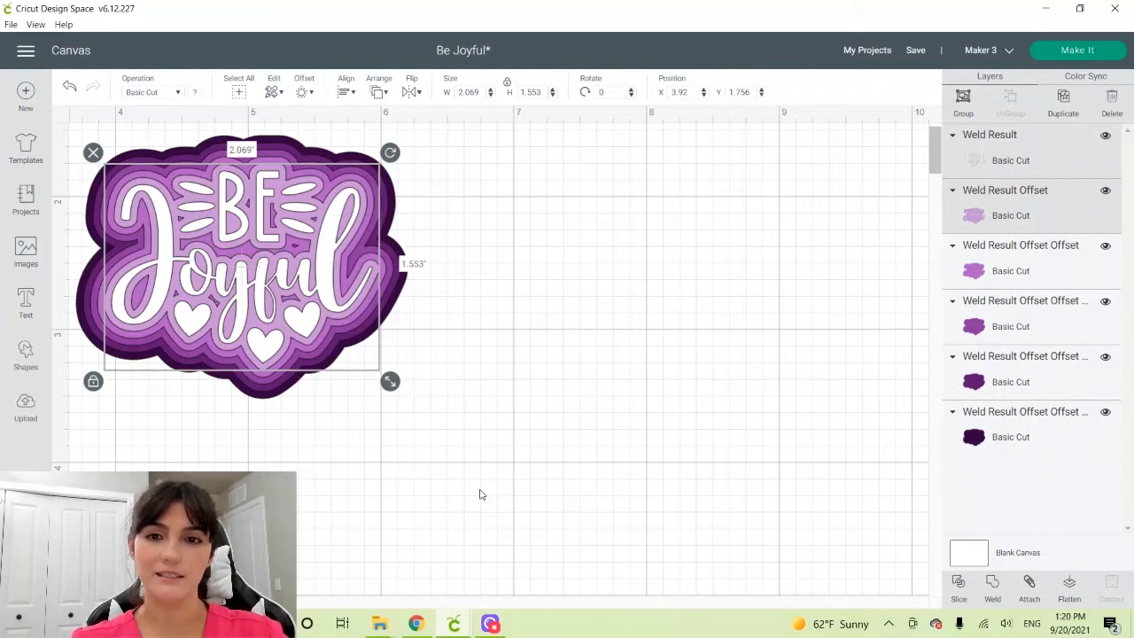
key(ctrl+d)
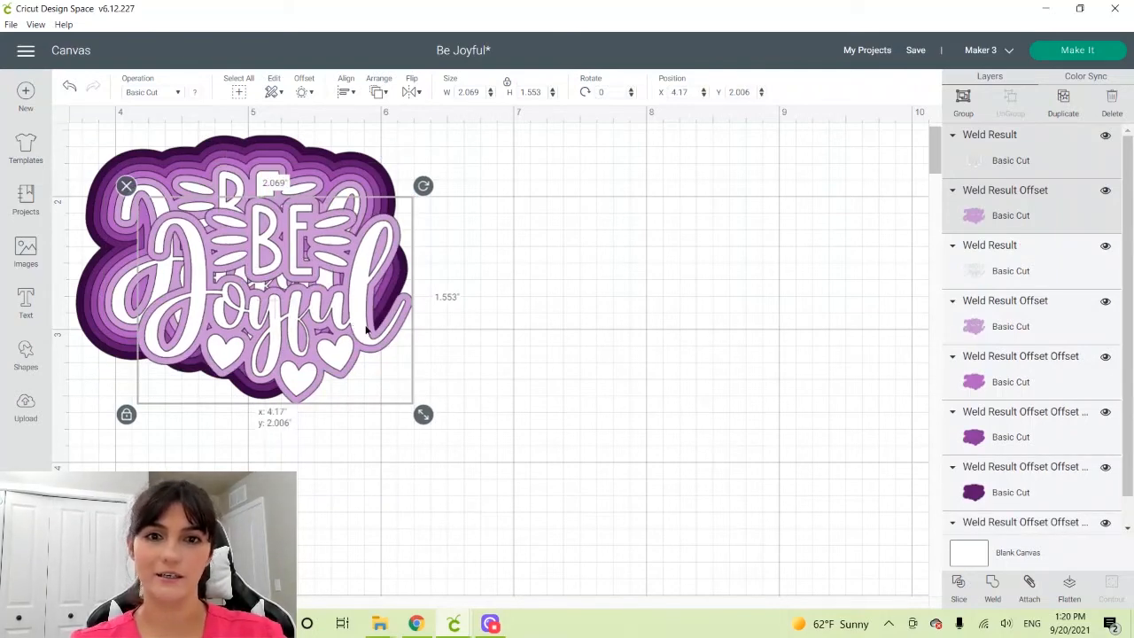
drag(366, 329, 512, 205)
scroll(441, 242, down, 2)
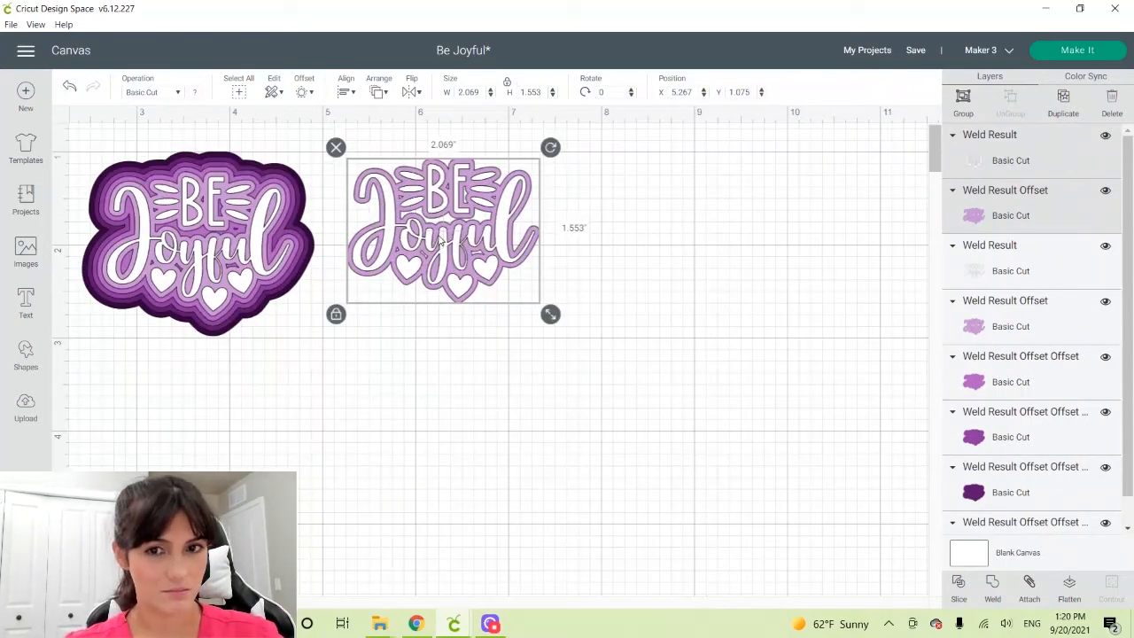
Slice the duplicated lettering out of its light purple offset and pull the resulting pieces apart
click(958, 586)
drag(479, 239, 546, 404)
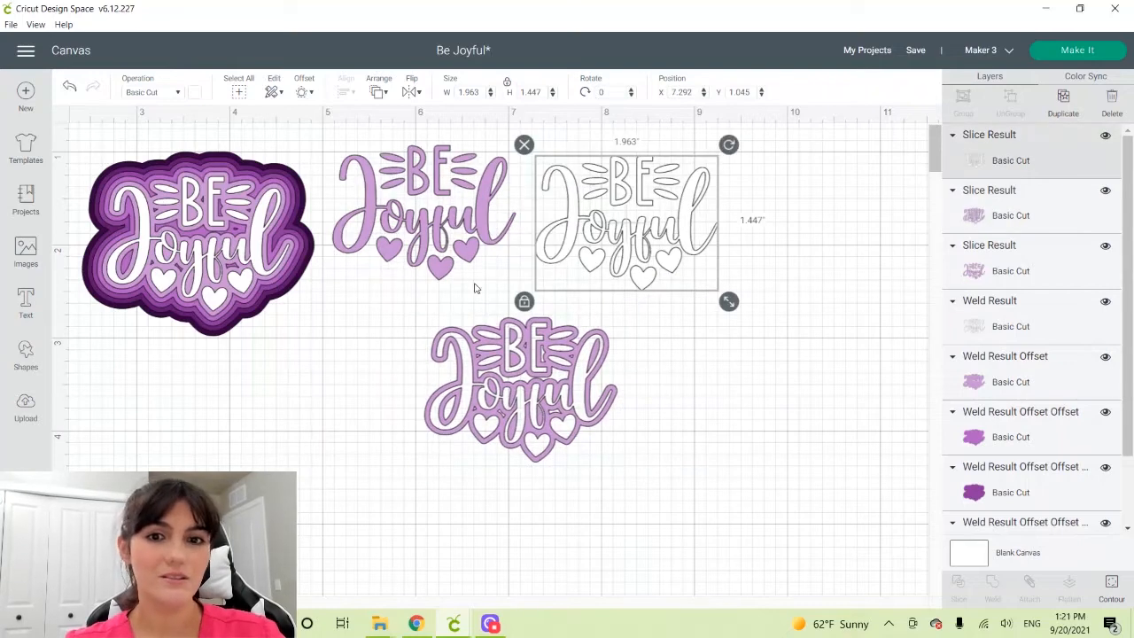
drag(547, 450, 532, 432)
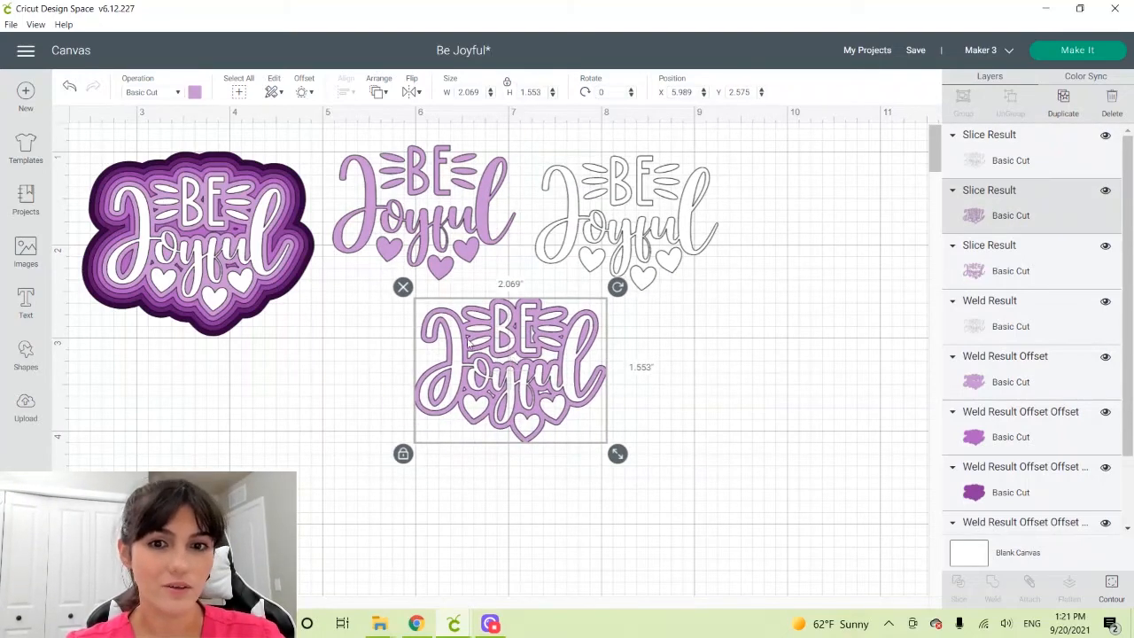
Delete the white lettering and solid purple lettering slices, and reposition the remaining purple layer with the letter cutouts
click(574, 207)
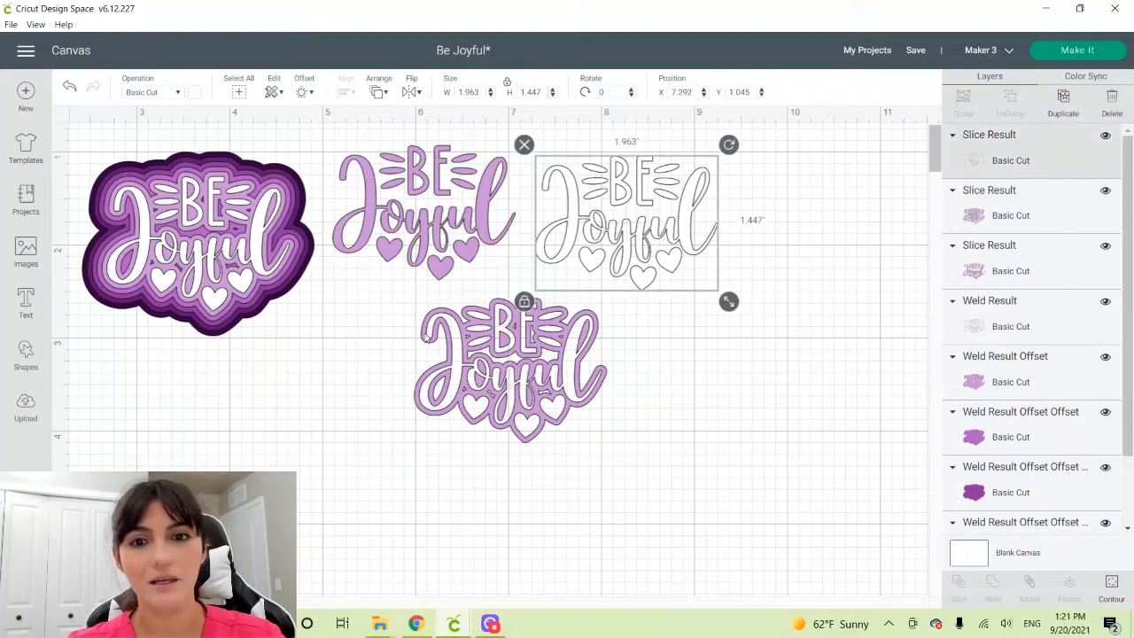
key(Delete)
click(459, 251)
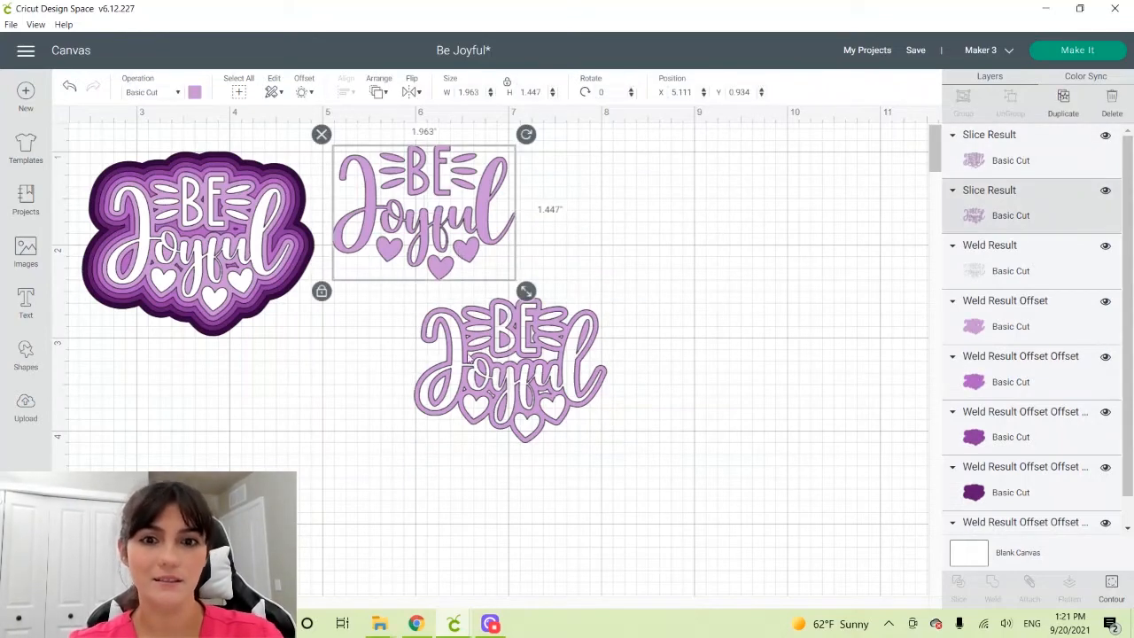
key(Delete)
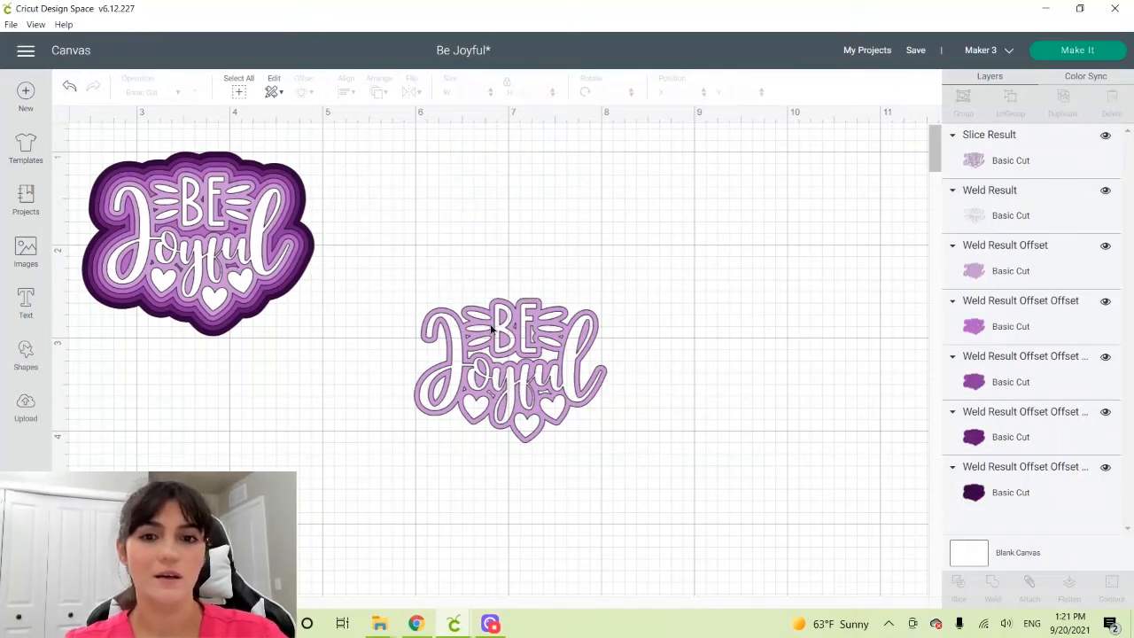
drag(492, 331, 486, 271)
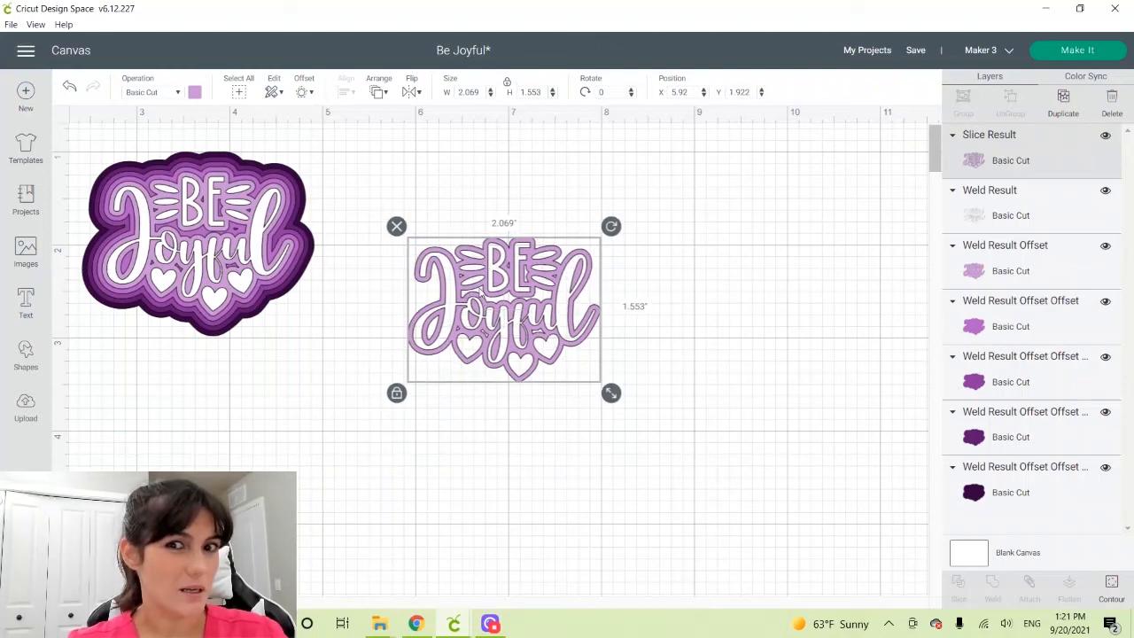
Hide the gap contour between "BE" and "Joyful" in the sliced purple layer, keeping the letter cutouts
click(1107, 592)
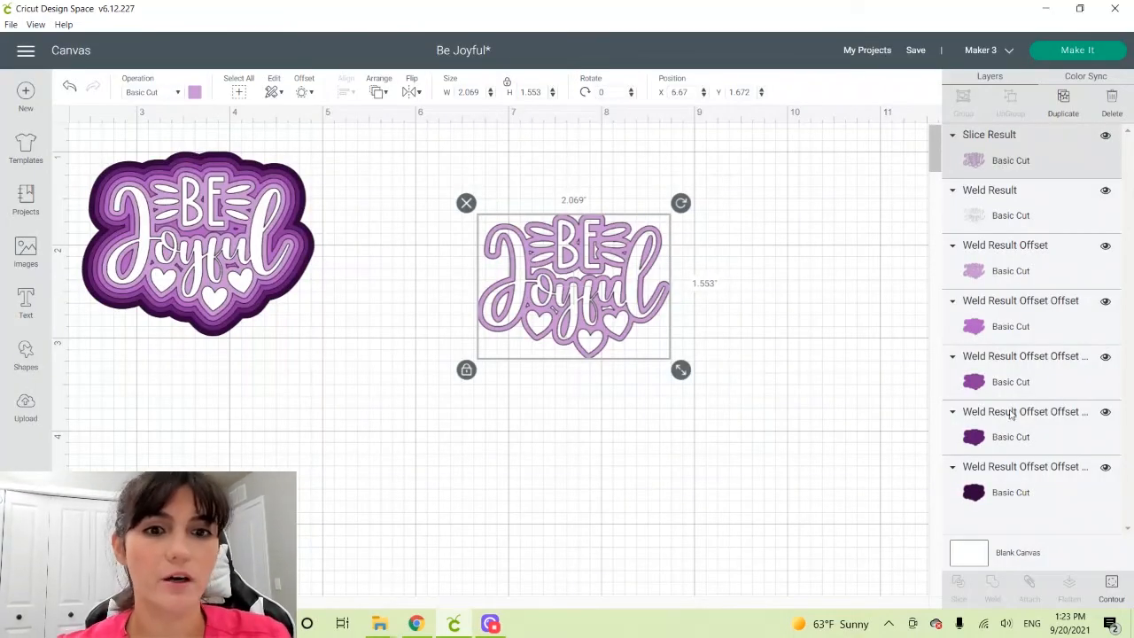
click(1112, 584)
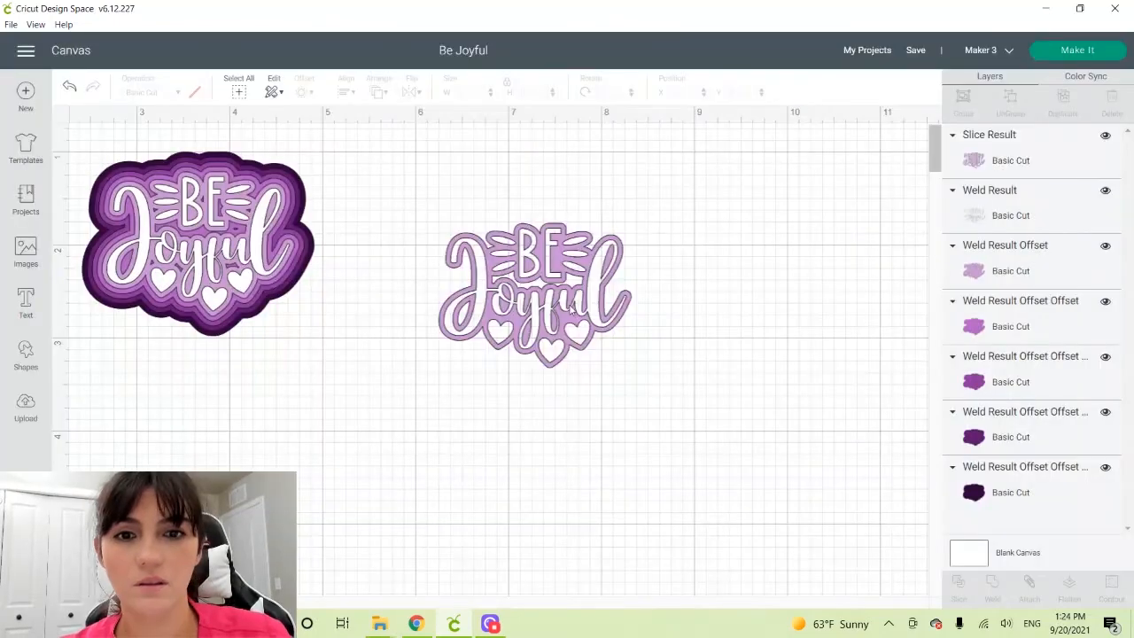
click(570, 311)
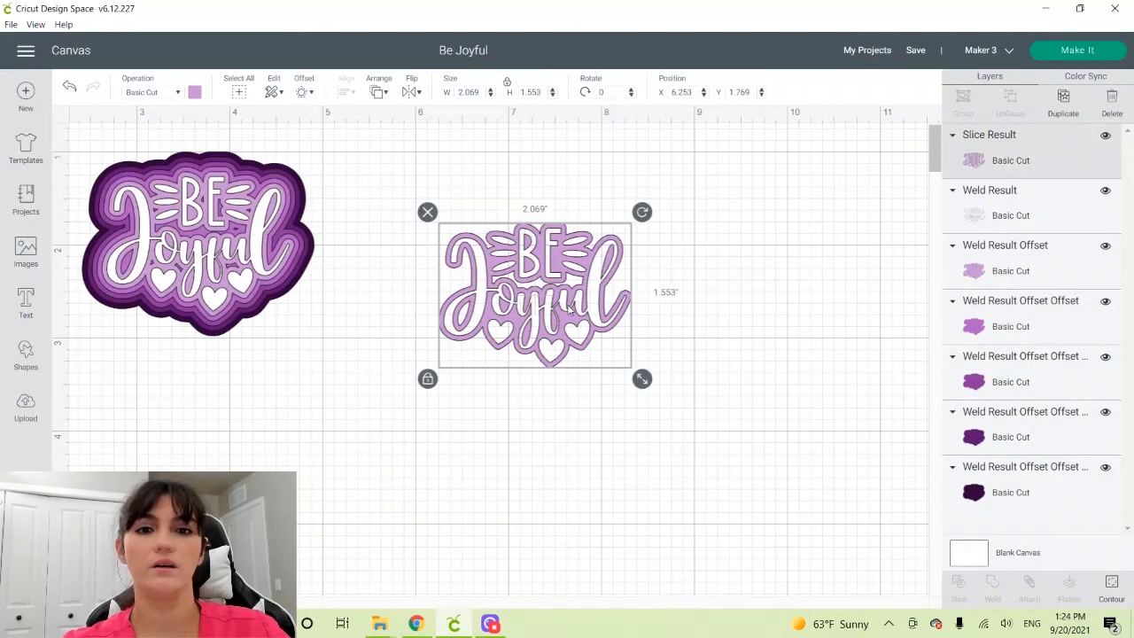
click(795, 324)
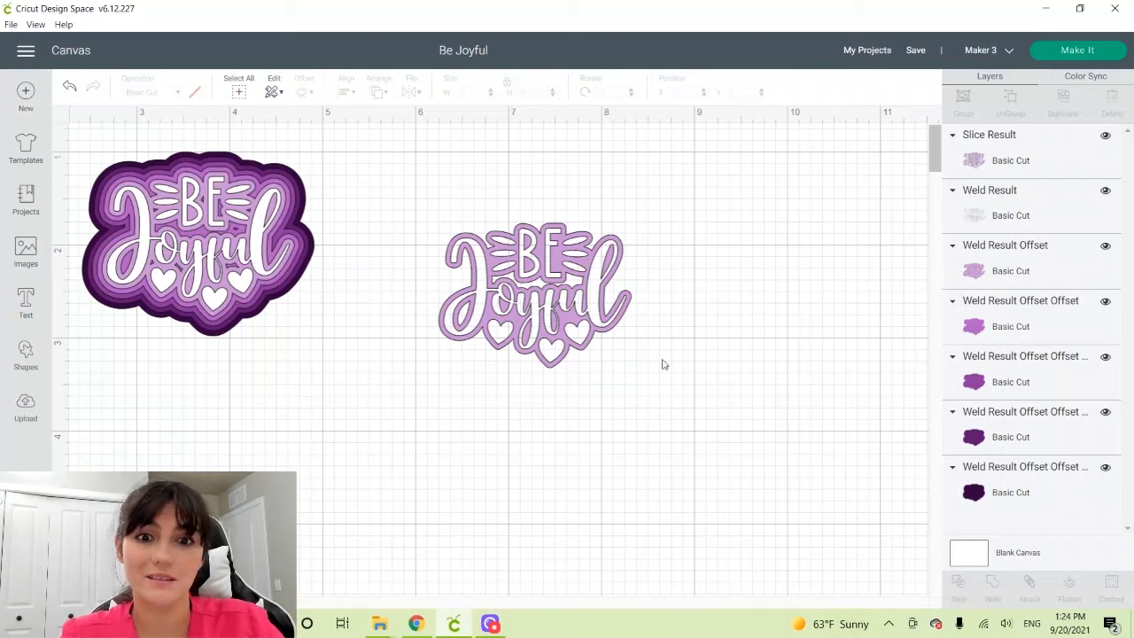
Apply a 0.08 in offset with rounded corners to the purple layer with the letter cutouts
click(533, 279)
click(304, 92)
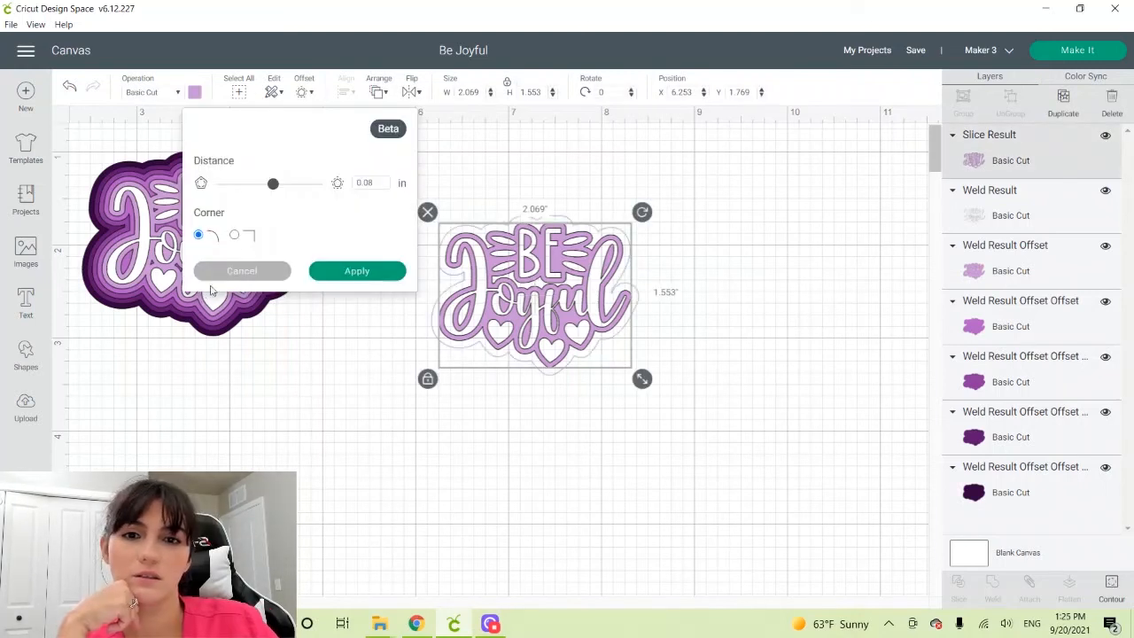
click(374, 273)
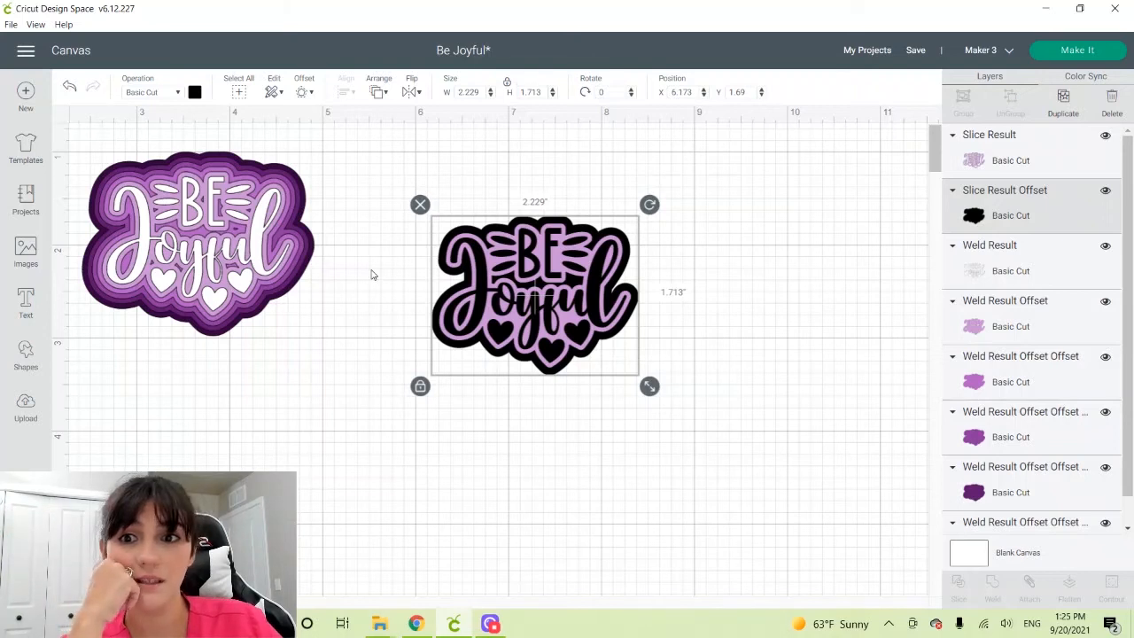
Slice the black offset with the purple cutout layer and spread the purple layer and both black pieces apart
drag(542, 346, 501, 306)
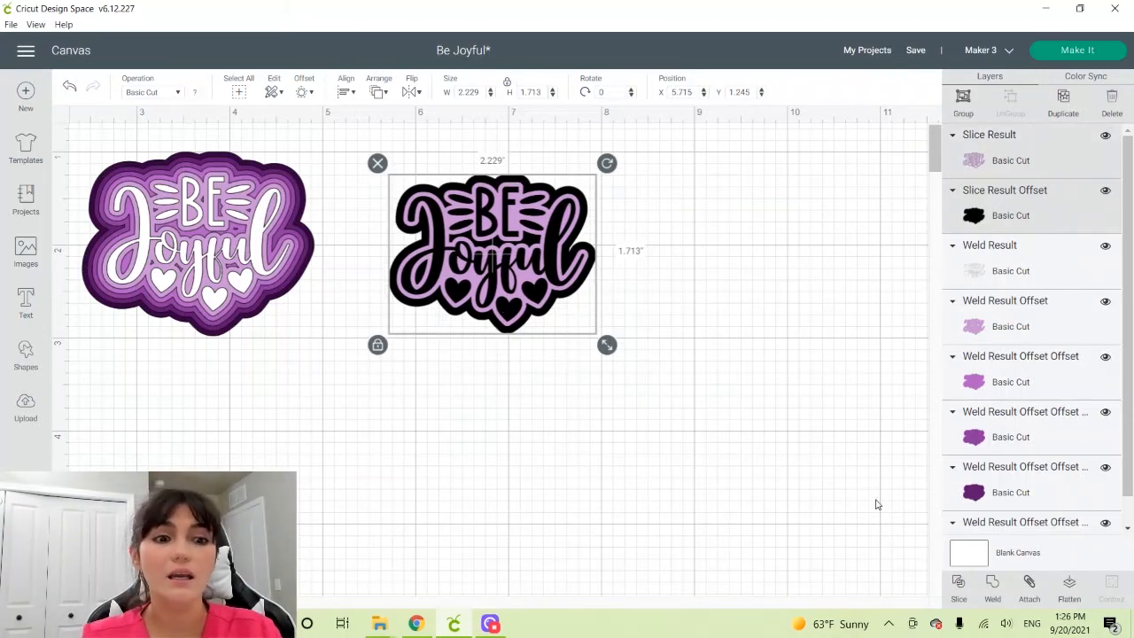
click(959, 586)
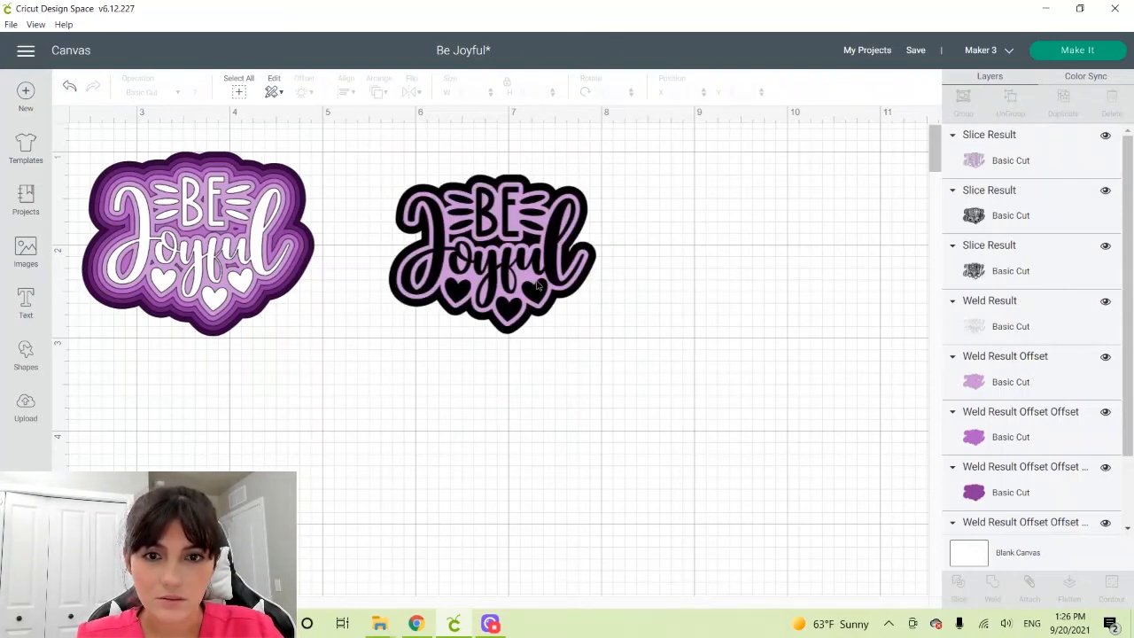
drag(537, 285, 776, 298)
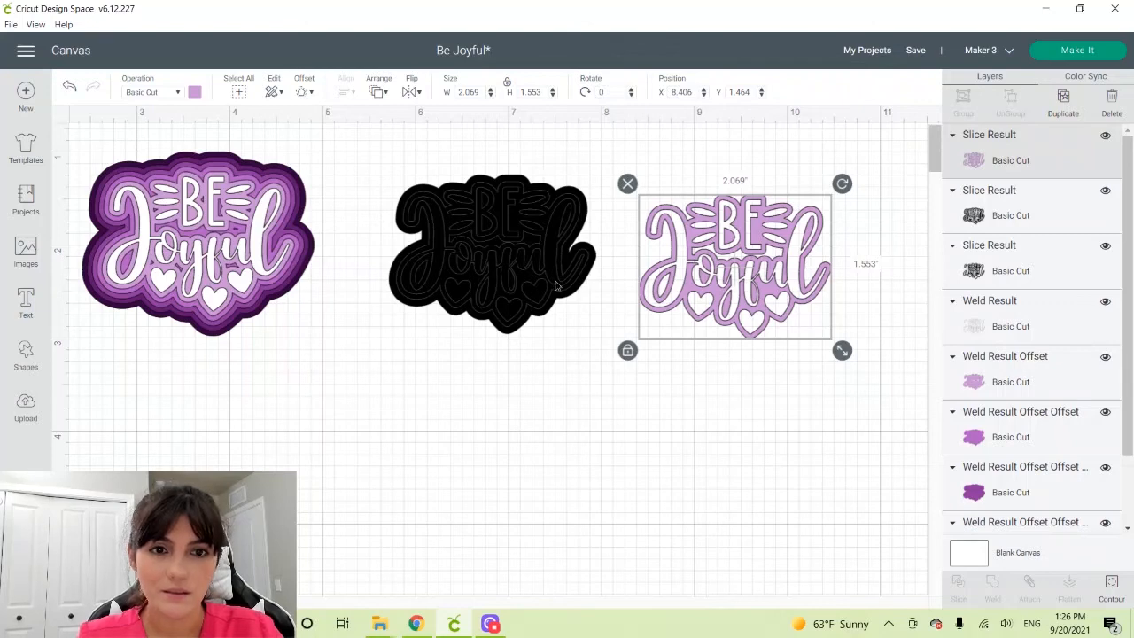
drag(556, 286, 799, 479)
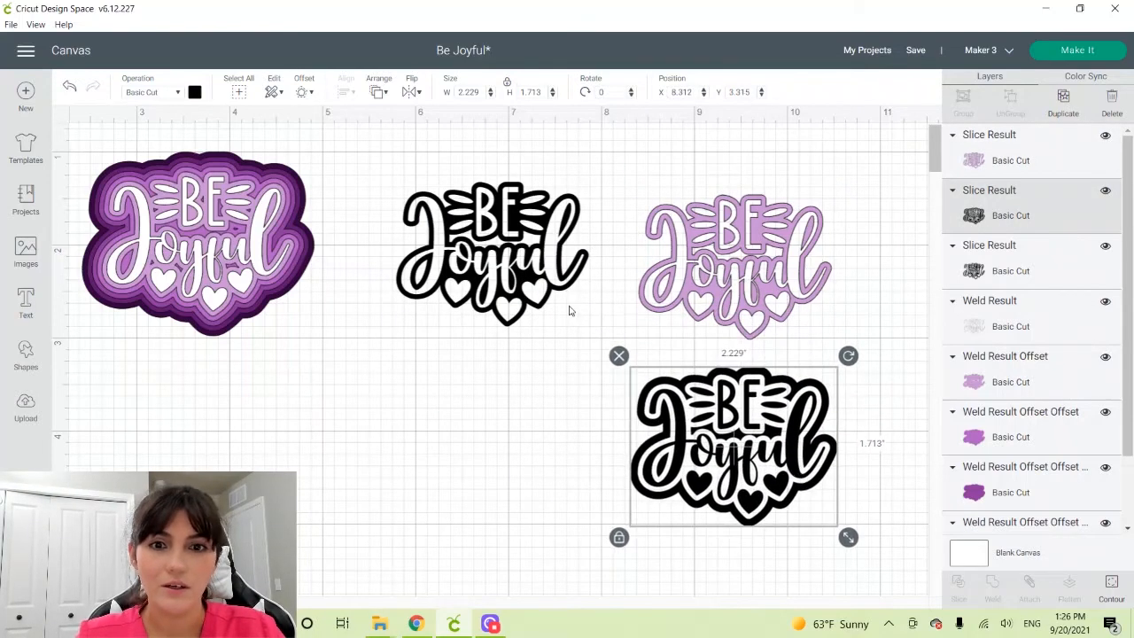
click(527, 257)
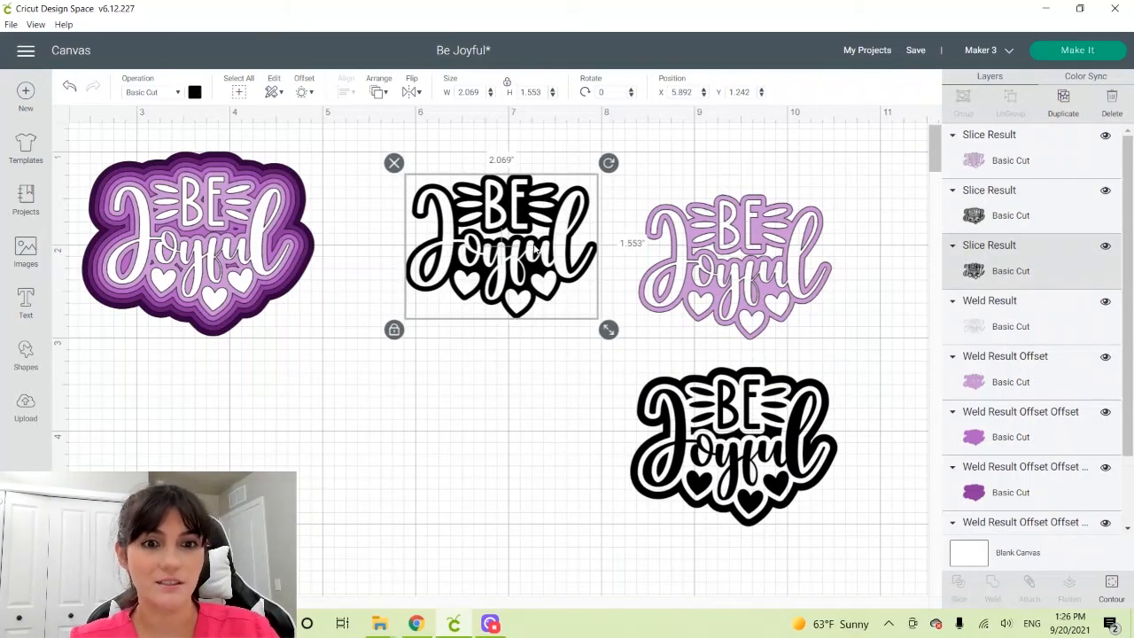